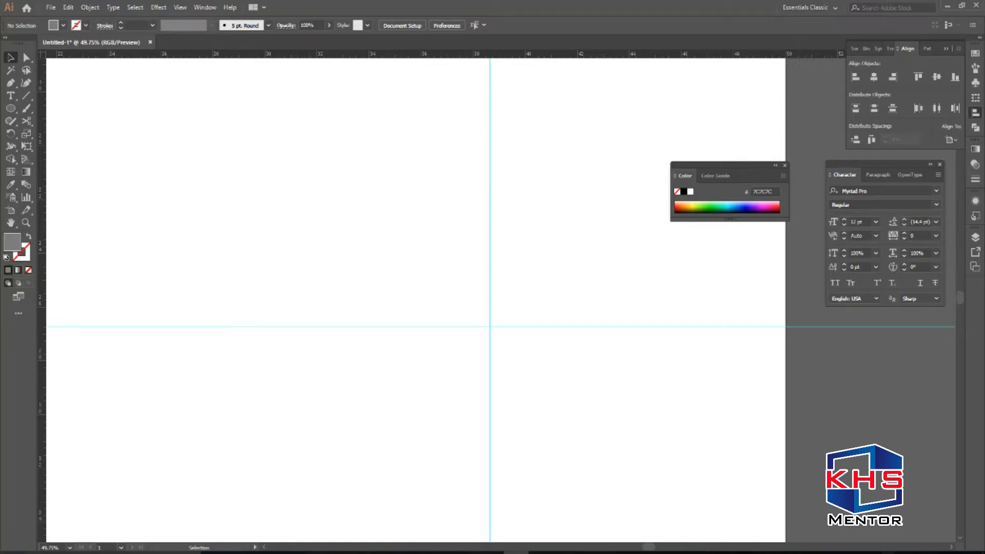
# Draw a gray circle about 6.7 in in diameter, centred on the intersection of the two guides
pyautogui.hotkey('ctrl', '0')
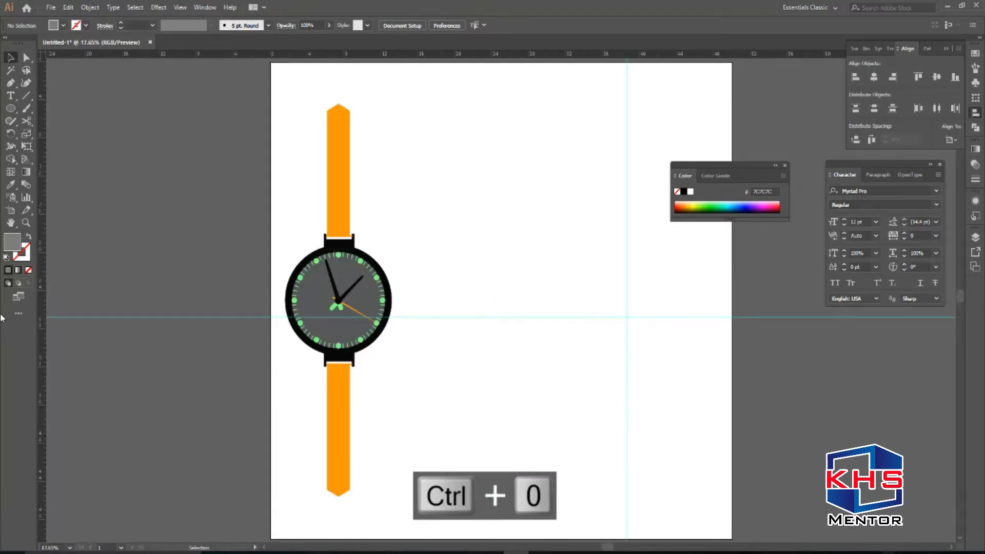
pyautogui.hotkey('ctrl', '+')
pyautogui.hotkey('ctrl', '+')
pyautogui.hotkey('ctrl', '+')
pyautogui.hotkey('ctrl', '+')
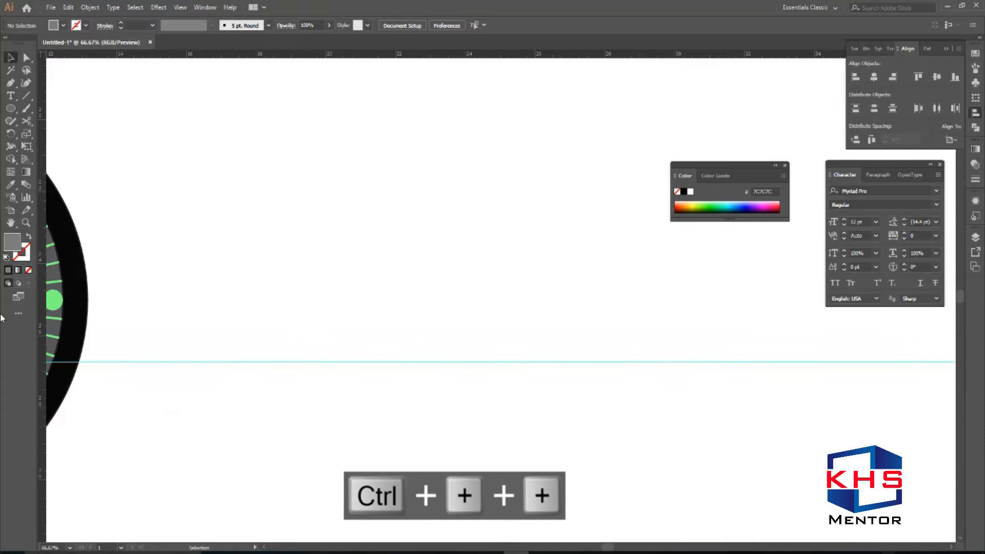
pyautogui.moveTo(558, 345); pyautogui.dragTo(10, 205)
pyautogui.moveTo(404, 204); pyautogui.dragTo(415, 282)
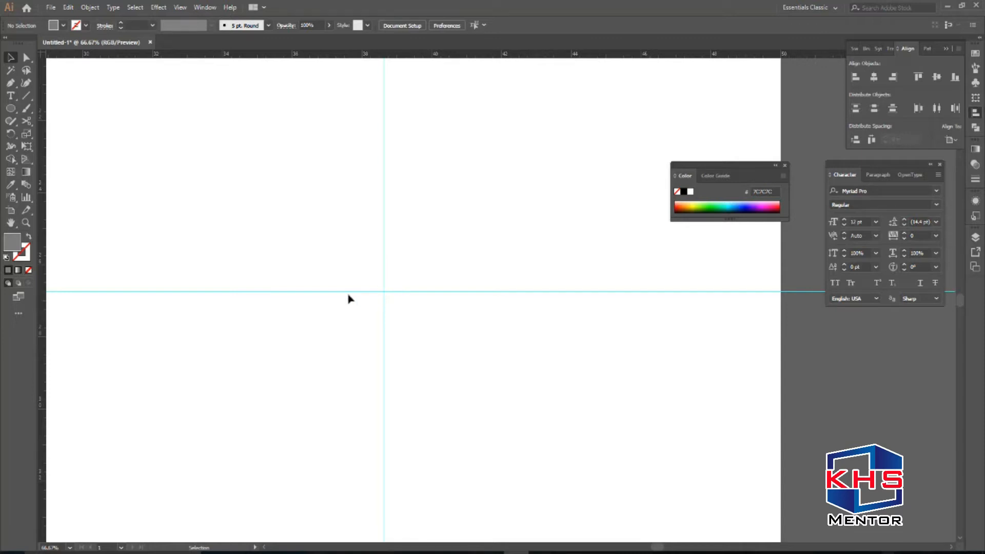
pyautogui.press('l')
pyautogui.moveTo(384, 292); pyautogui.dragTo(479, 410)
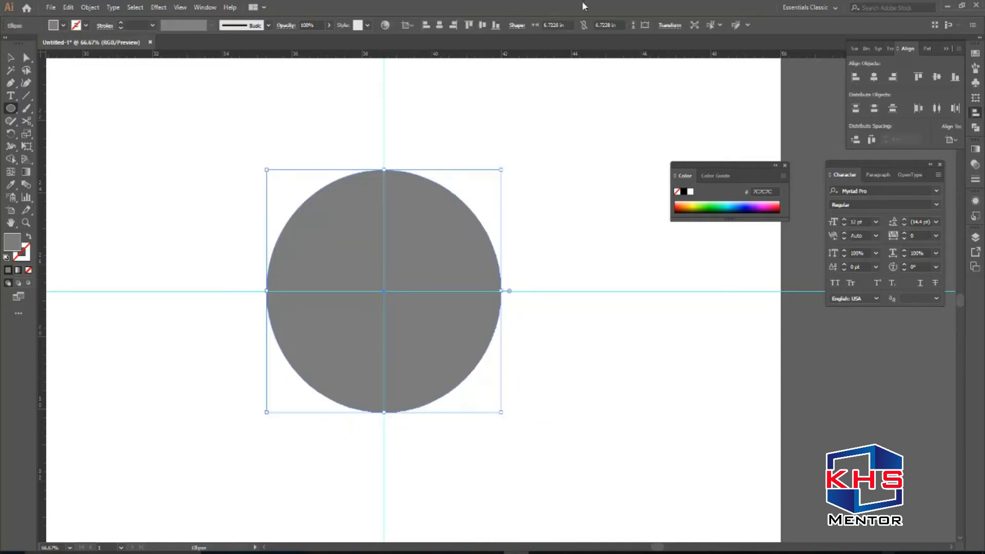
# Set the gray circle's width and height to 10 in, keeping its proportions and centre
pyautogui.click(616, 24)
pyautogui.hotkey('ctrl', 'a')
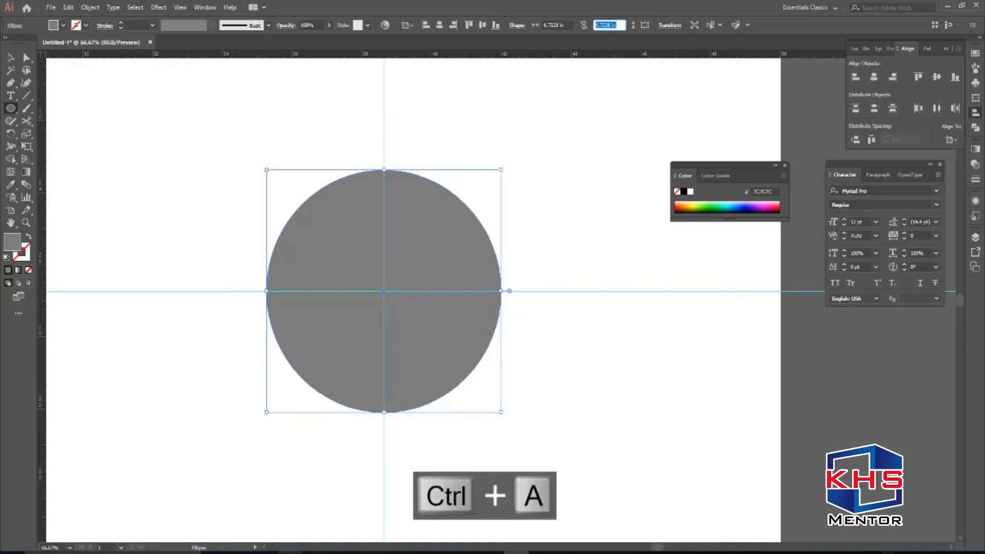
pyautogui.hotkey('ctrl', 'z')
pyautogui.click(669, 25)
pyautogui.click(637, 43)
pyautogui.hotkey('ctrl', 'a')
pyautogui.write('10')
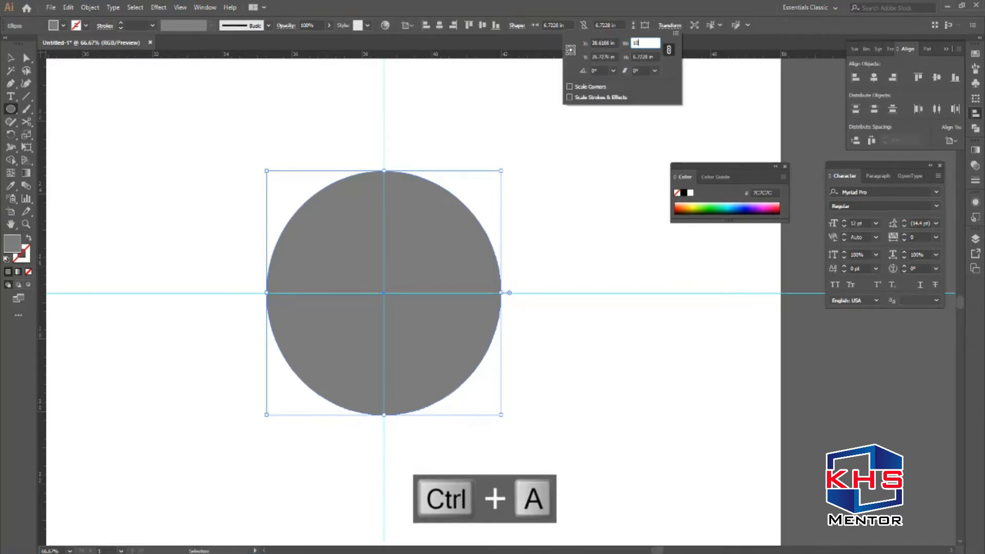
pyautogui.press('Tab')
pyautogui.press('Return')
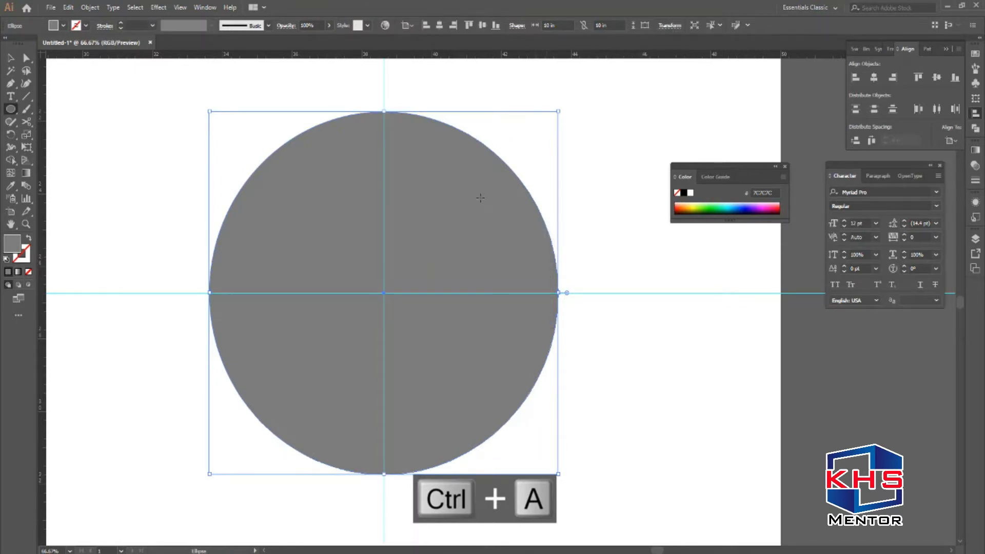
# Draw a small circle about 0.53 in in diameter just inside the top edge of the large gray circle
pyautogui.click(526, 100)
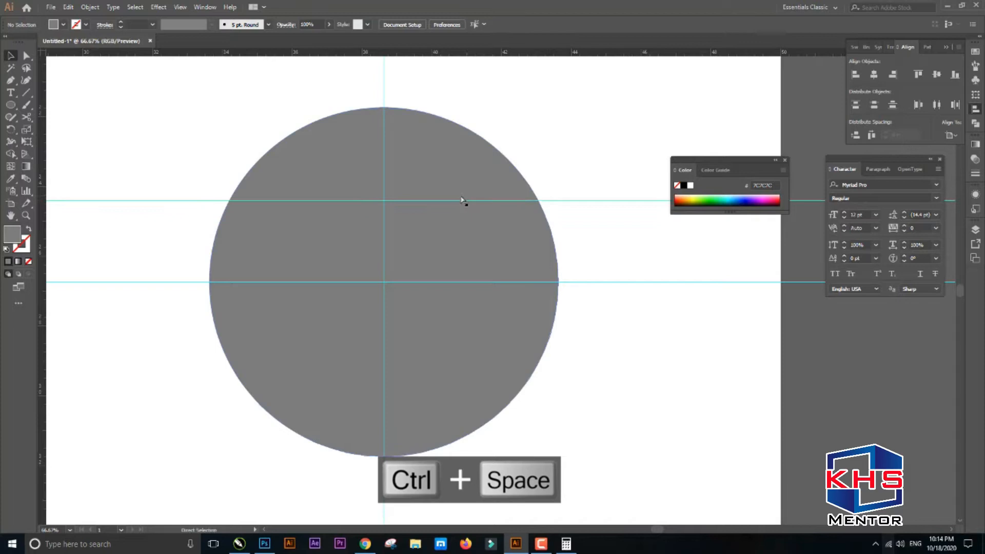
pyautogui.hotkey('ctrl', 'z')
pyautogui.hotkey('ctrl', 'space')
pyautogui.moveTo(319, 76); pyautogui.dragTo(482, 172)
pyautogui.press('l')
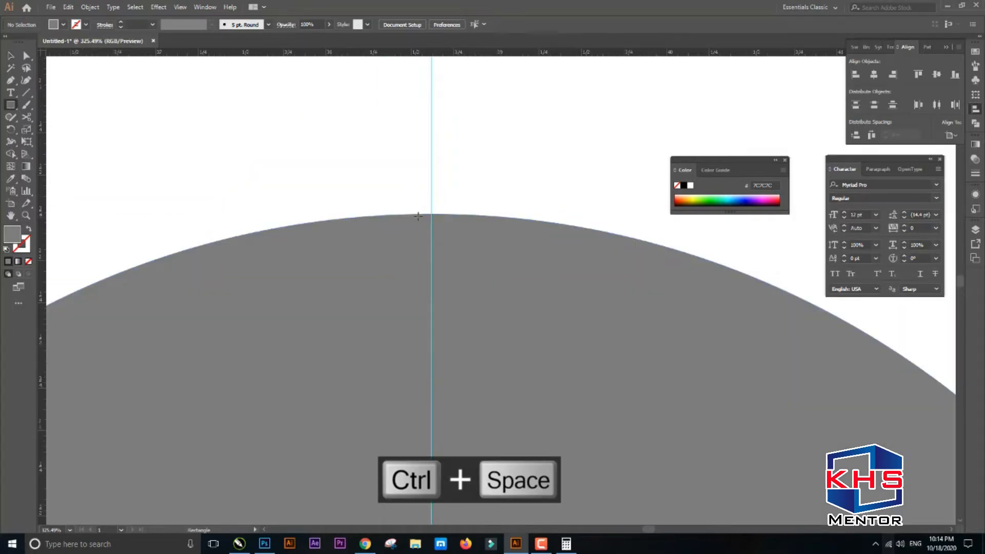
pyautogui.moveTo(416, 214); pyautogui.dragTo(458, 306)
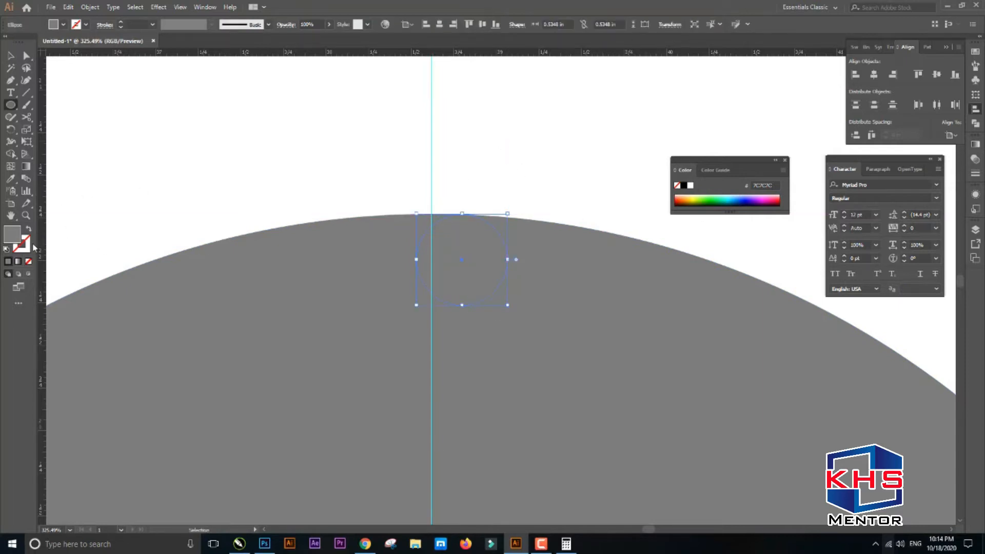
# Fill the small circle with green, colour 72DD40
pyautogui.doubleClick(16, 235)
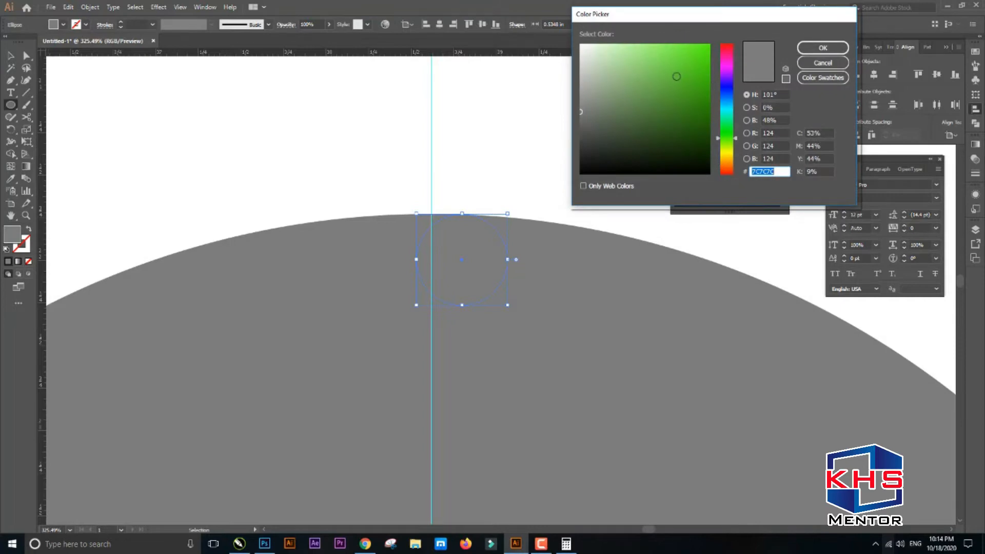
pyautogui.click(647, 78)
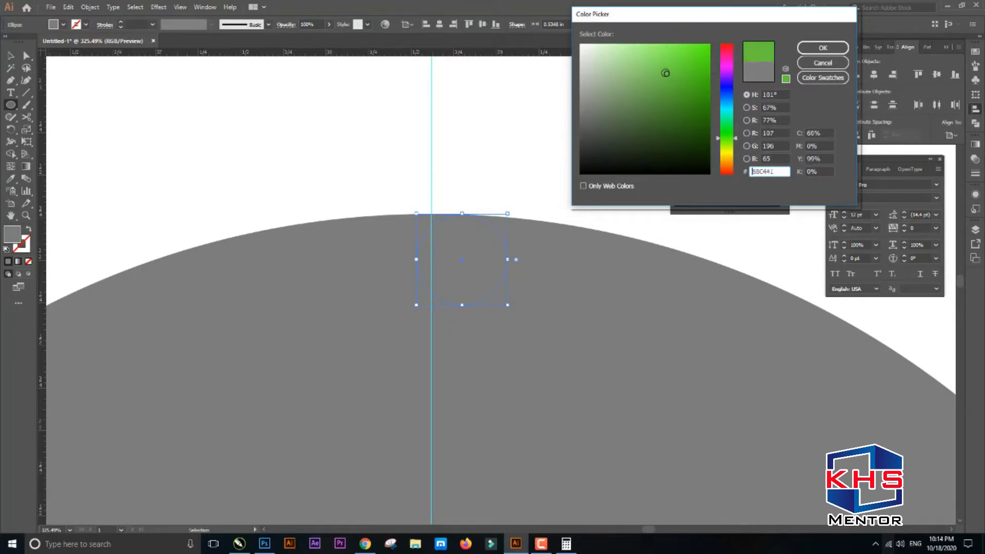
pyautogui.moveTo(659, 70); pyautogui.dragTo(672, 61)
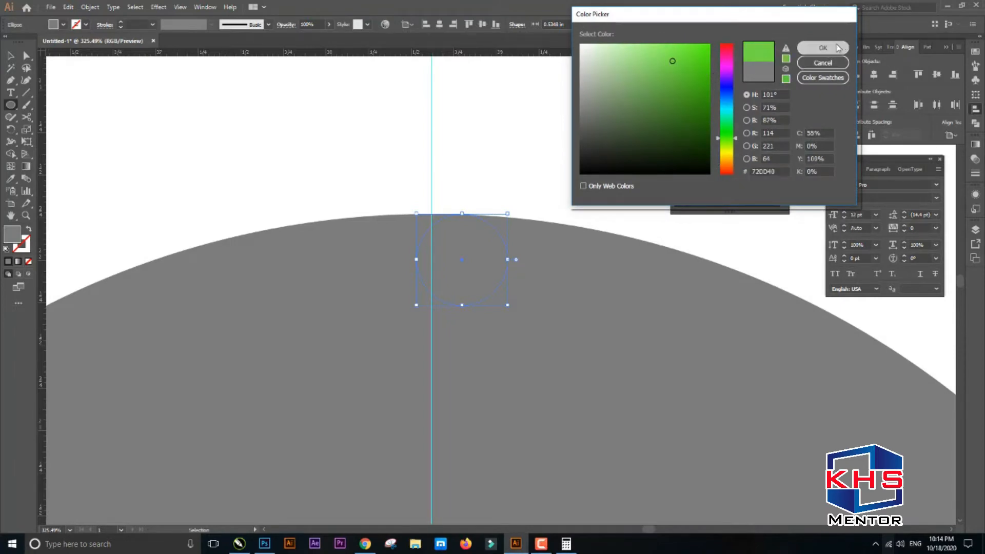
pyautogui.click(823, 47)
pyautogui.press('v')
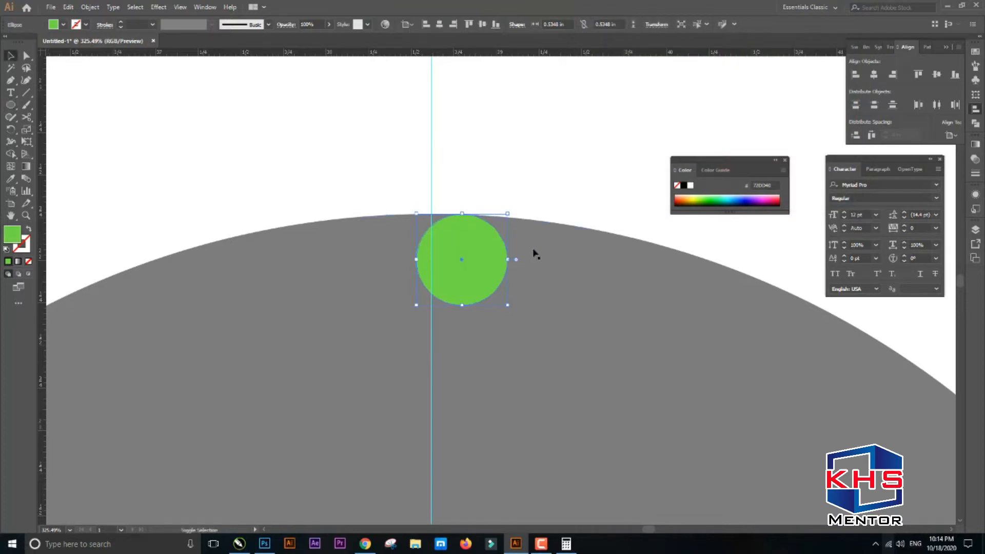
# Centre the small green circle horizontally on the large gray circle, using the gray circle as the key object
pyautogui.hotkey('ctrl', 'a')
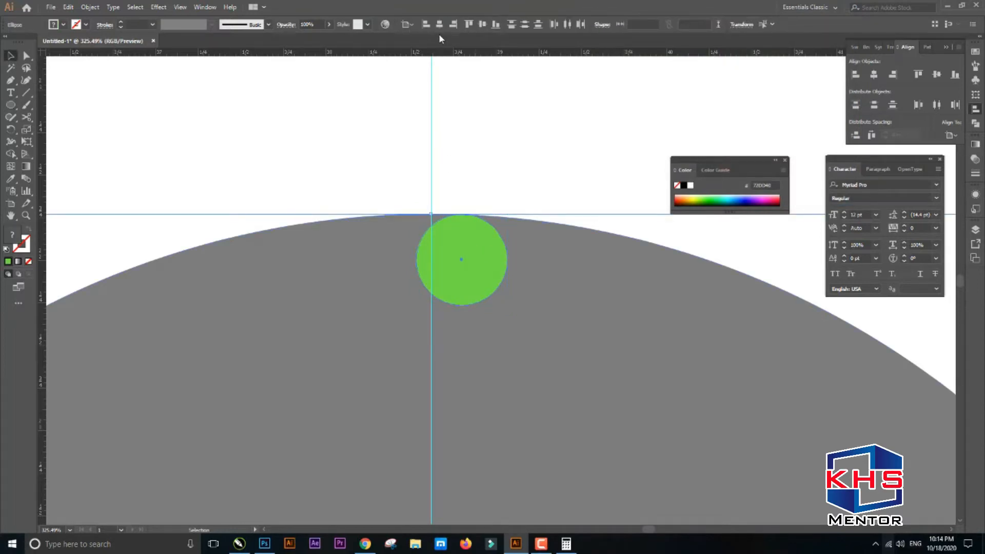
pyautogui.hotkey('ctrl', 'shift', 'a')
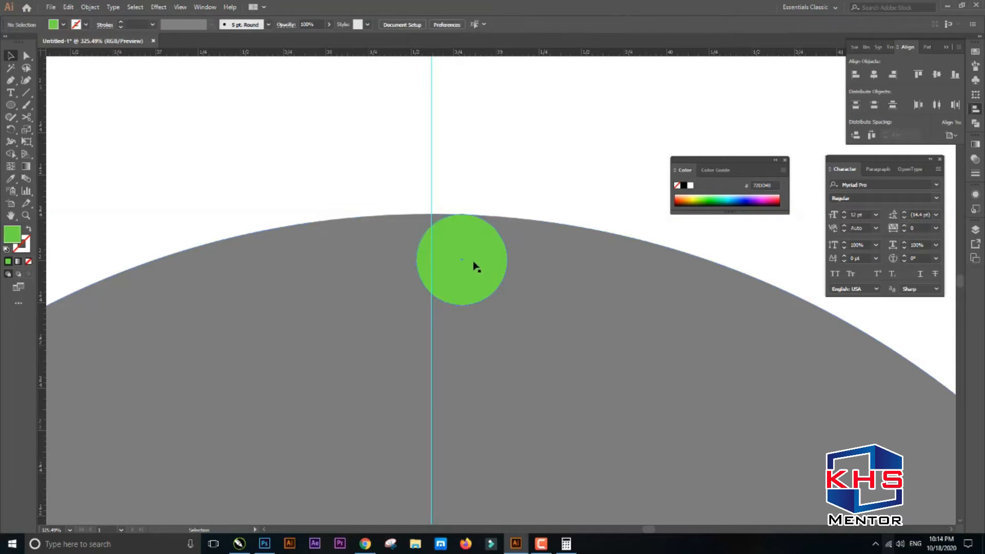
pyautogui.click(474, 264)
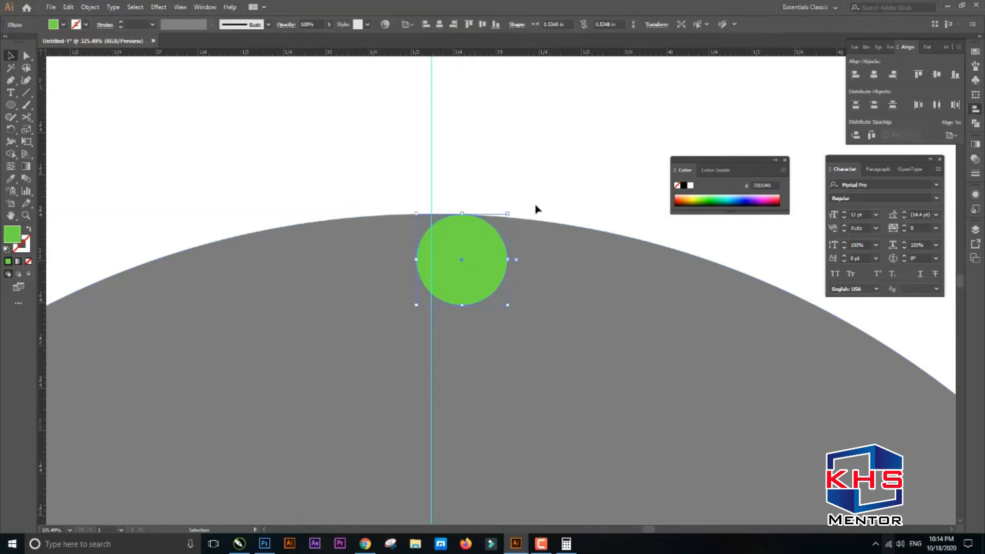
pyautogui.moveTo(557, 180); pyautogui.dragTo(436, 259)
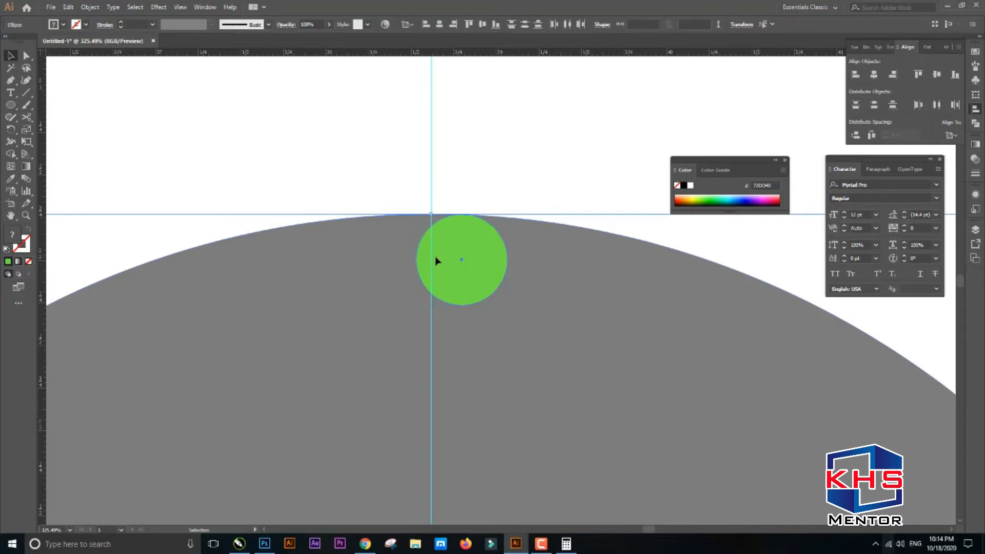
pyautogui.click(553, 235)
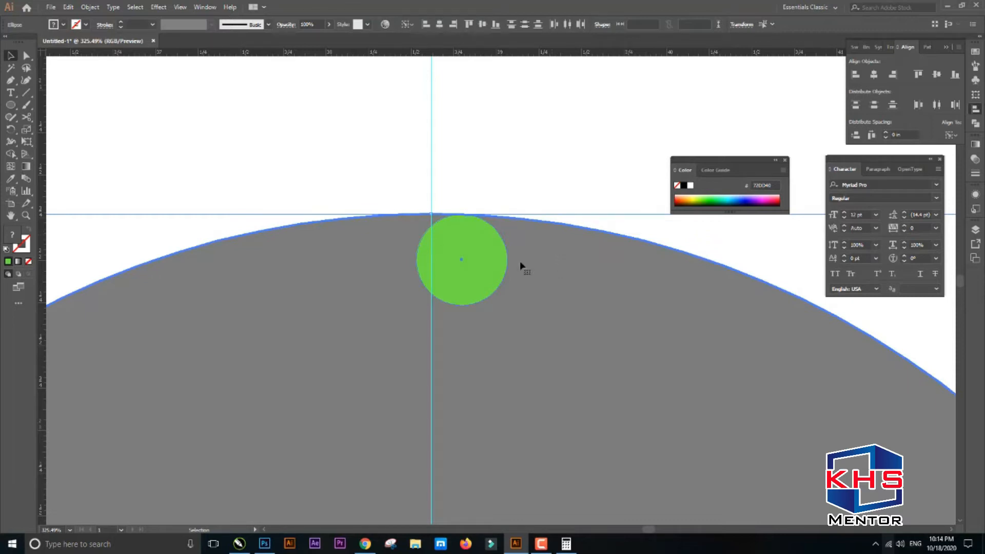
pyautogui.click(874, 75)
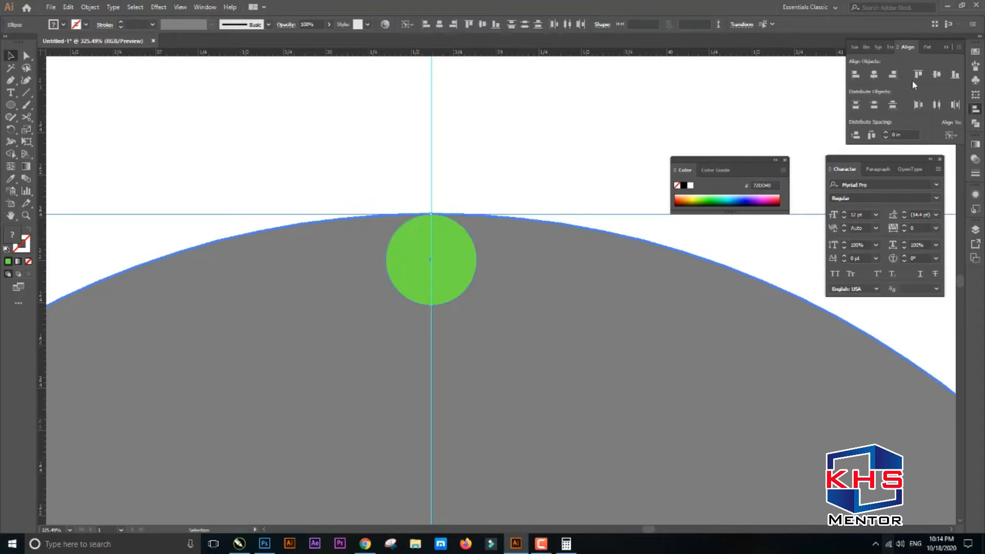
pyautogui.click(557, 120)
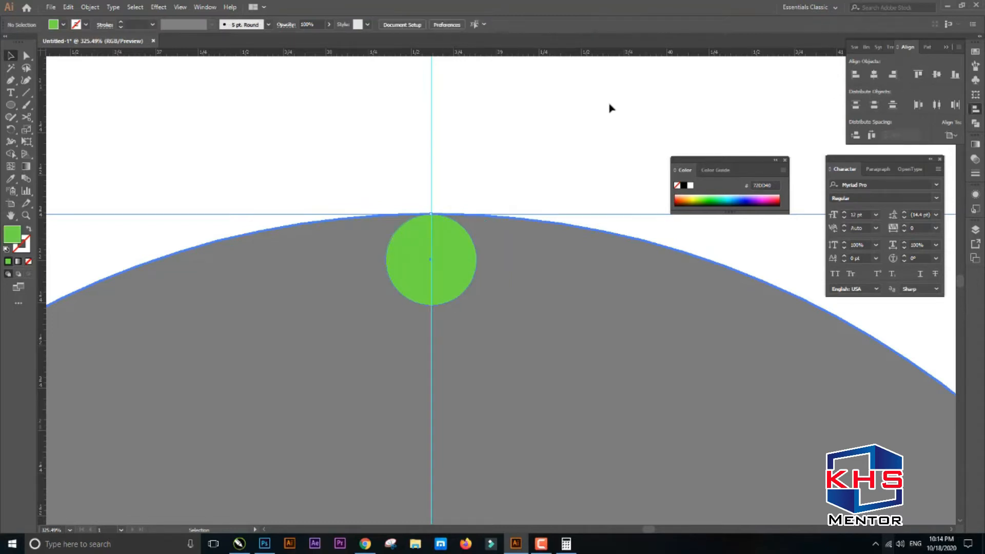
# Open the Rotate options for the small green circle with the pivot at the guides' intersection, keeping the dial unobstructed
pyautogui.scroll(-5, 586, 83)
pyautogui.click(554, 118)
pyautogui.click(202, 196)
pyautogui.click(10, 129)
pyautogui.moveTo(502, 216); pyautogui.dragTo(585, 306)
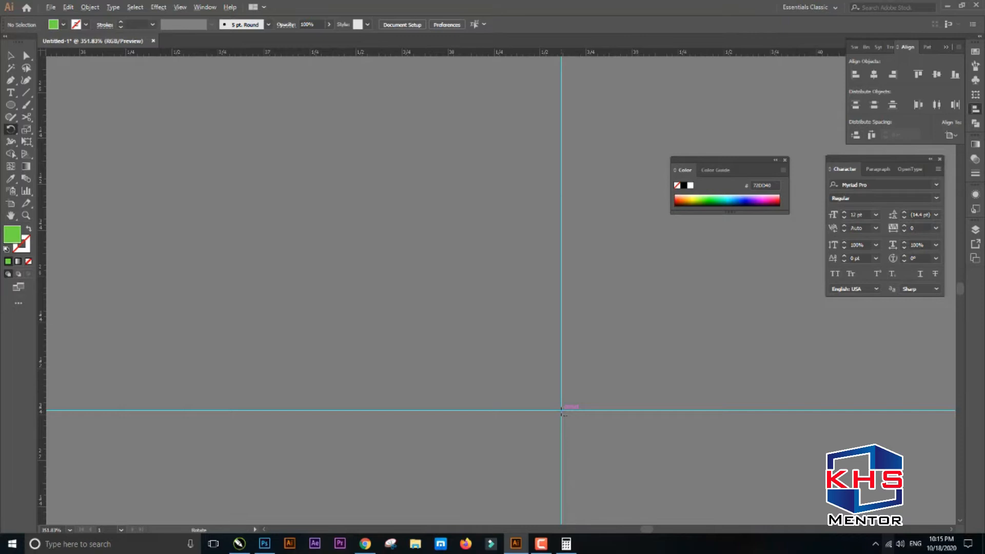
pyautogui.keyDown('alt'); pyautogui.click(561, 410); pyautogui.keyUp('alt')
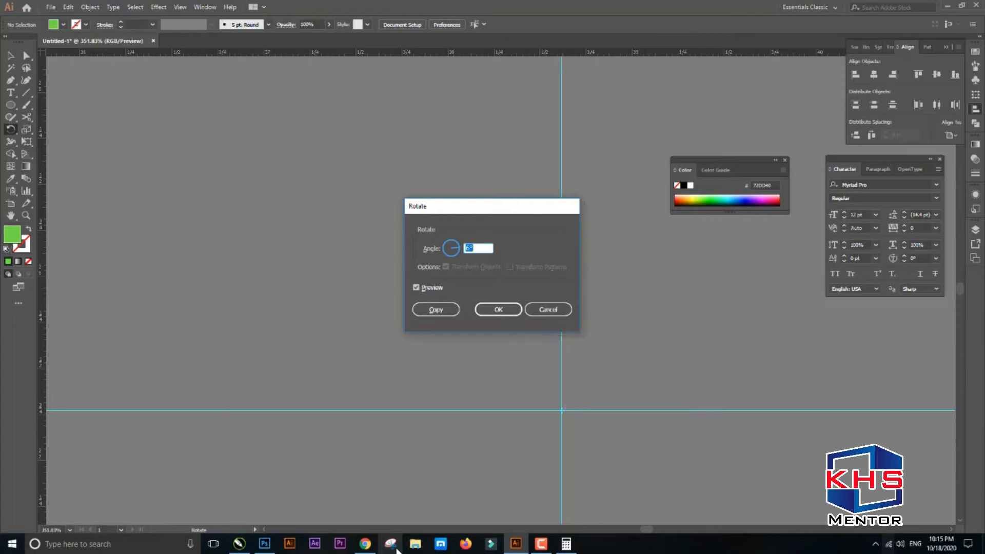
pyautogui.press('Return')
pyautogui.hotkey('ctrl', '-')
pyautogui.hotkey('ctrl', '-')
pyautogui.hotkey('ctrl', '-')
pyautogui.hotkey('ctrl', '-')
pyautogui.hotkey('ctrl', '-')
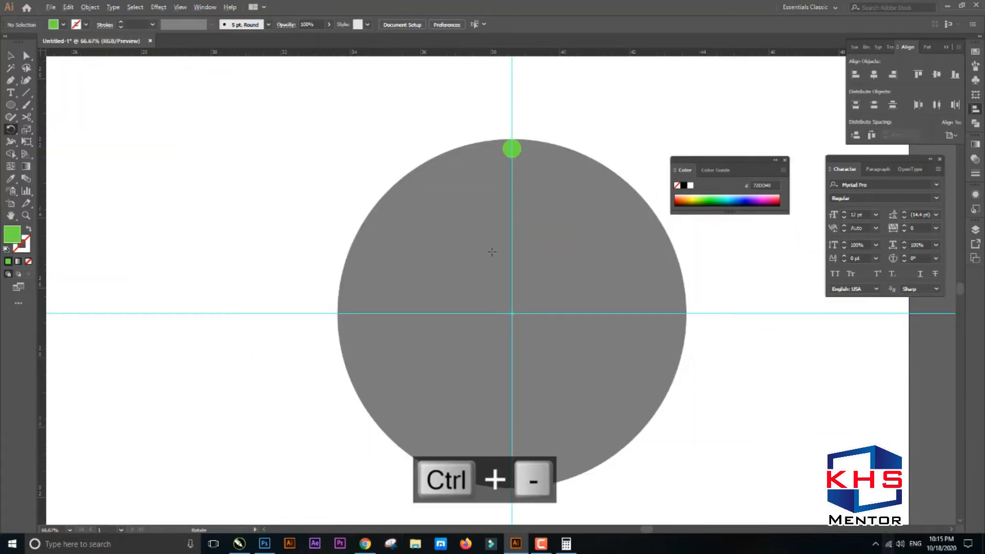
pyautogui.keyDown('alt'); pyautogui.click(512, 313); pyautogui.keyUp('alt')
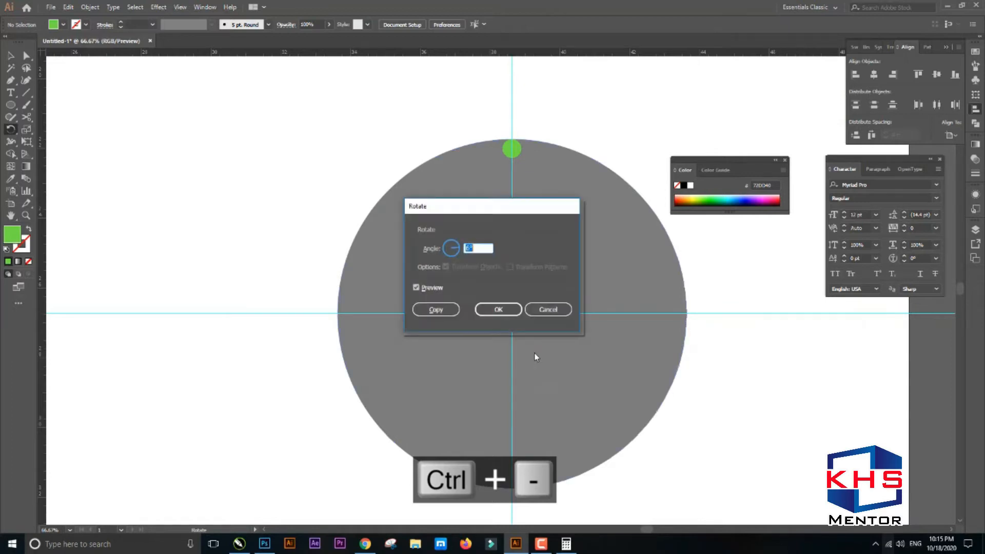
pyautogui.moveTo(552, 205); pyautogui.dragTo(336, 71)
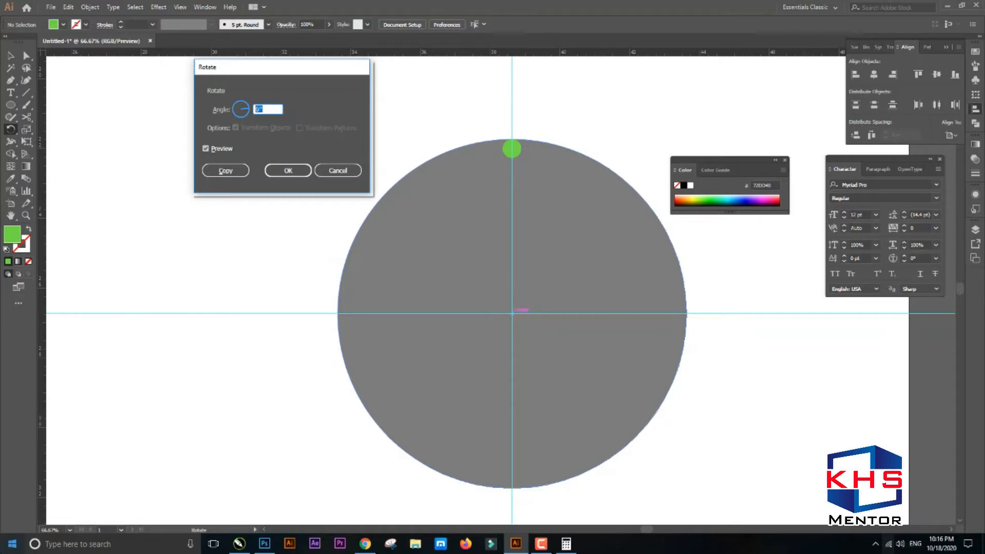
# Switch to the Windows Calculator and divide 360 by 12 to find the spacing angle of the hour markers
pyautogui.press('super+r')
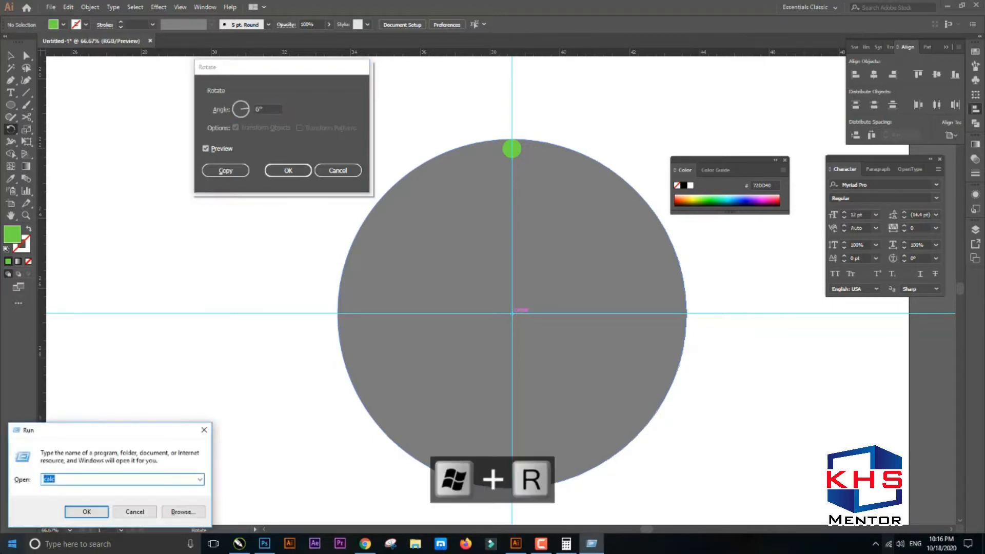
pyautogui.press('Return')
pyautogui.write('360')
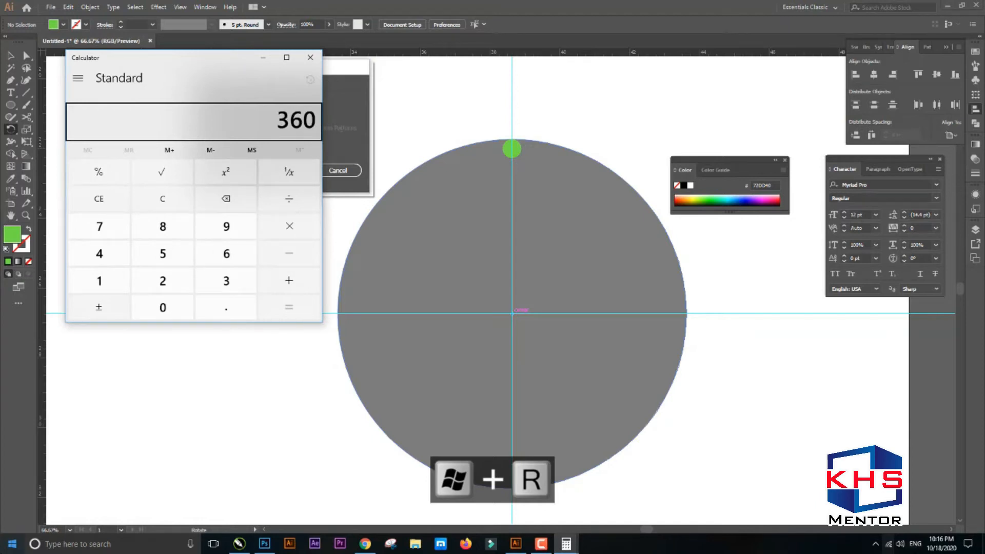
pyautogui.write('/12')
pyautogui.press('Return')
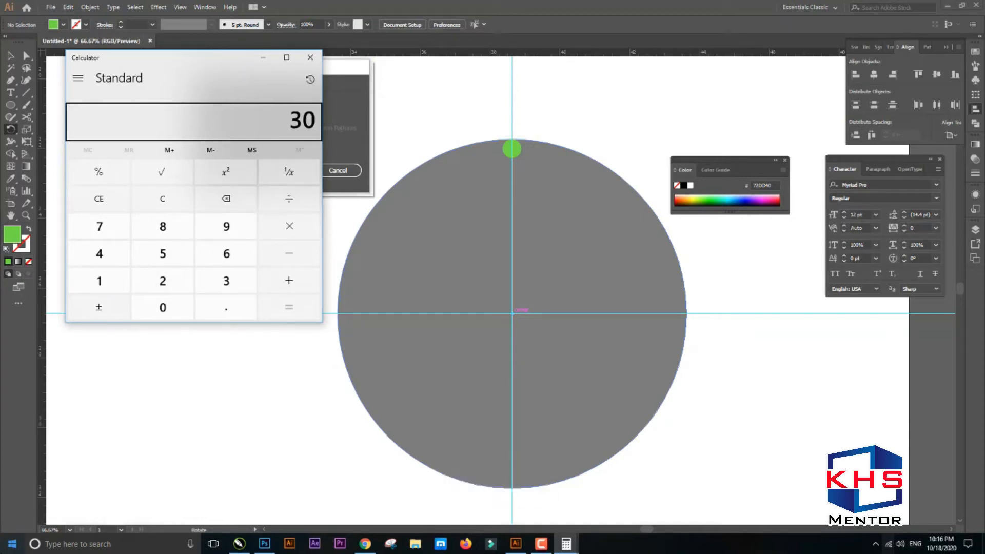
# Return to Illustrator and create a copy of the green circle rotated 30° about the dial's centre
pyautogui.click(263, 57)
pyautogui.write('30')
pyautogui.press('Tab')
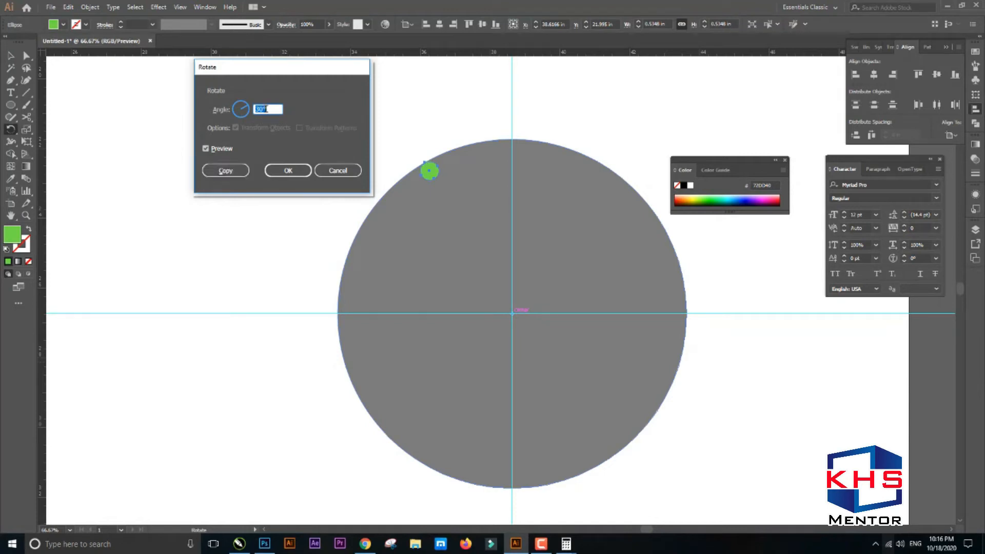
pyautogui.click(224, 171)
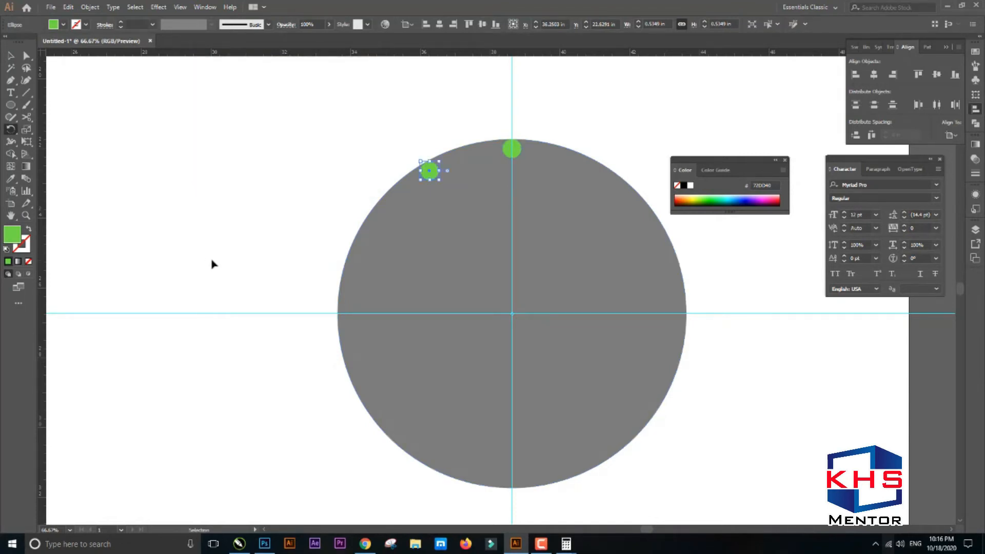
# Repeat the rotated copy ten more times to complete the ring of twelve green hour markers
pyautogui.hotkey('ctrl', 'd')
pyautogui.hotkey('ctrl', 'd')
pyautogui.hotkey('ctrl', 'd')
pyautogui.hotkey('ctrl', 'd')
pyautogui.hotkey('ctrl', 'd')
pyautogui.hotkey('ctrl', 'd')
pyautogui.hotkey('ctrl', 'd')
pyautogui.hotkey('ctrl', 'd')
pyautogui.hotkey('ctrl', 'd')
pyautogui.hotkey('ctrl', 'd')
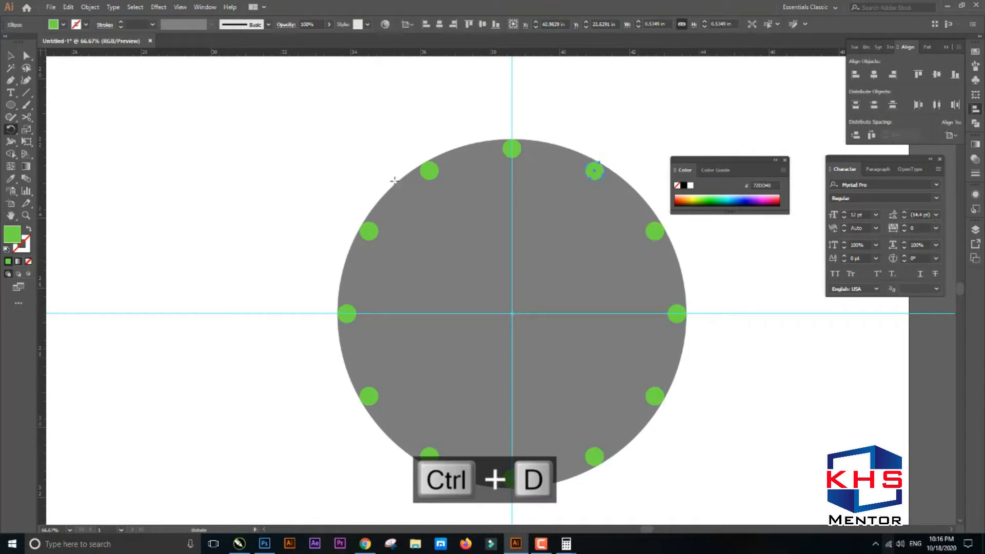
# Draw a thin green vertical rectangle about 0.06 by 0.5 in inside the dial's upper edge, beside the top hour marker
pyautogui.hotkey('ctrl', 'space')
pyautogui.moveTo(512, 93); pyautogui.dragTo(568, 220)
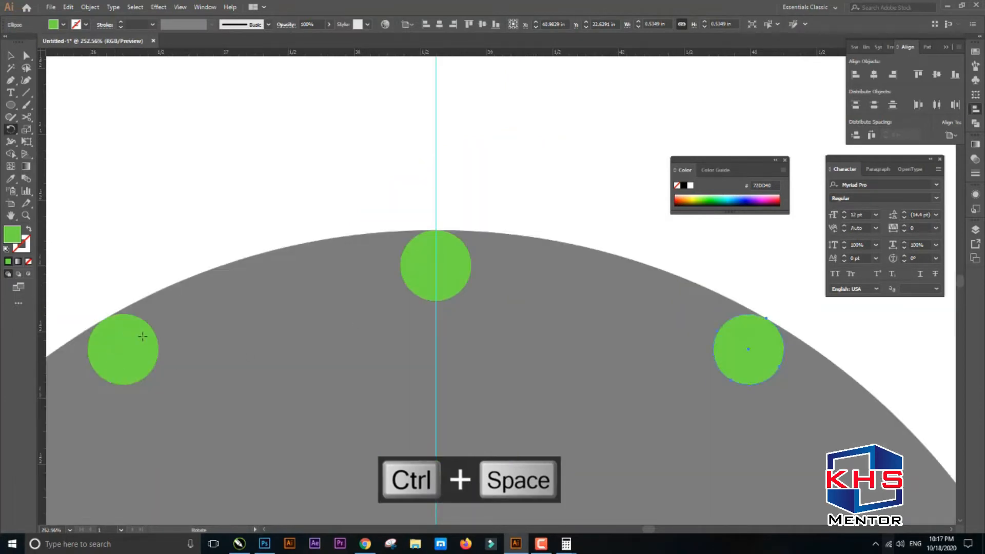
pyautogui.press('m')
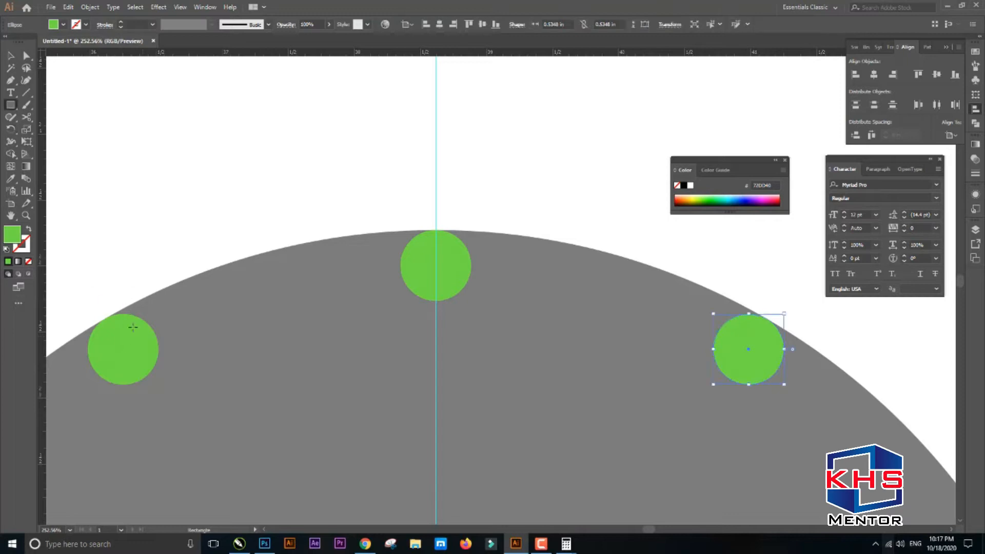
pyautogui.moveTo(327, 244); pyautogui.dragTo(336, 306)
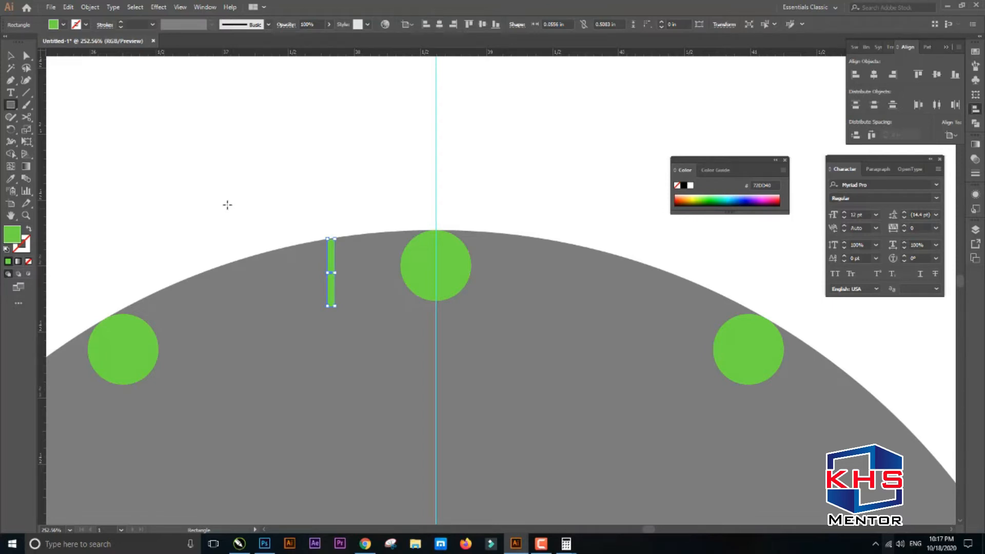
# Align the thin green rectangle to the dial's horizontal centre and top edge, over the top hour marker
pyautogui.press('v')
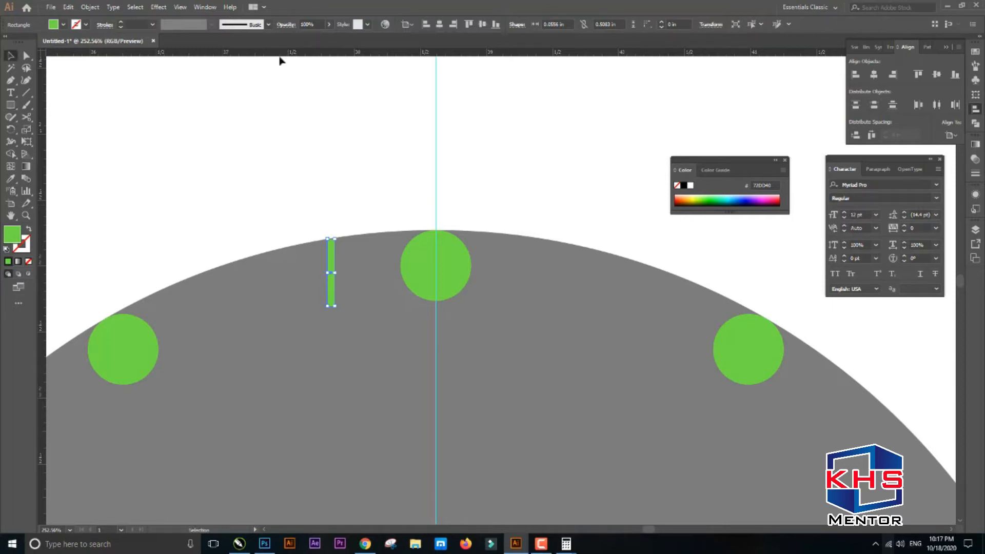
pyautogui.click(493, 249)
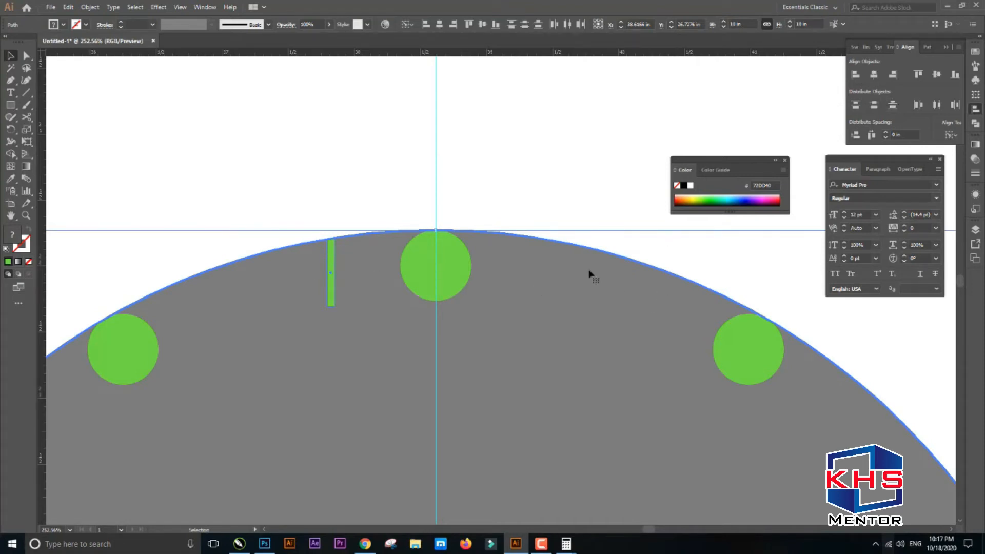
pyautogui.click(873, 74)
pyautogui.click(918, 73)
pyautogui.click(587, 105)
pyautogui.click(436, 250)
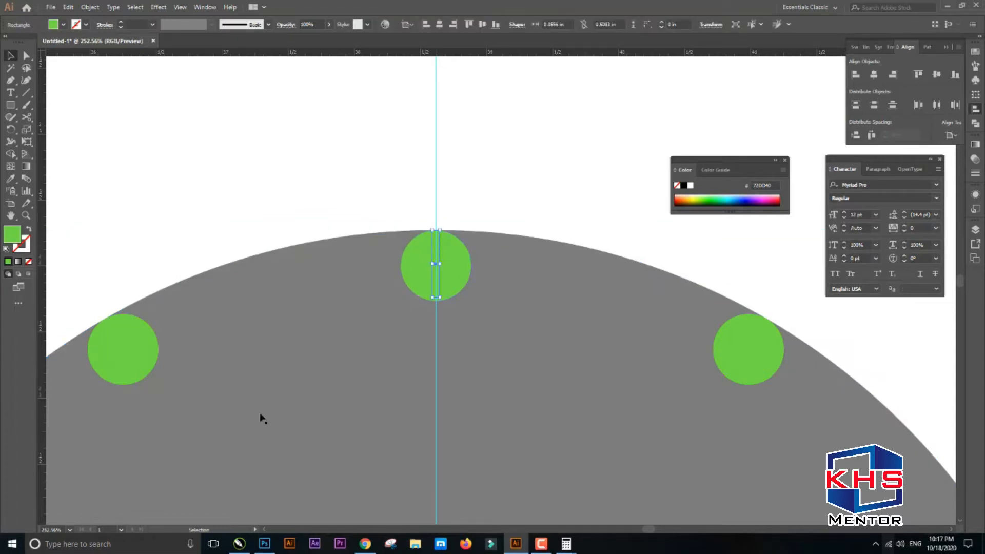
# Open the Rotate options for the thin rectangle with the pivot at the dial's centre, where the guides cross
pyautogui.scroll(1, 655, 295)
pyautogui.scroll(-4, 652, 300)
pyautogui.moveTo(539, 397); pyautogui.dragTo(378, 229)
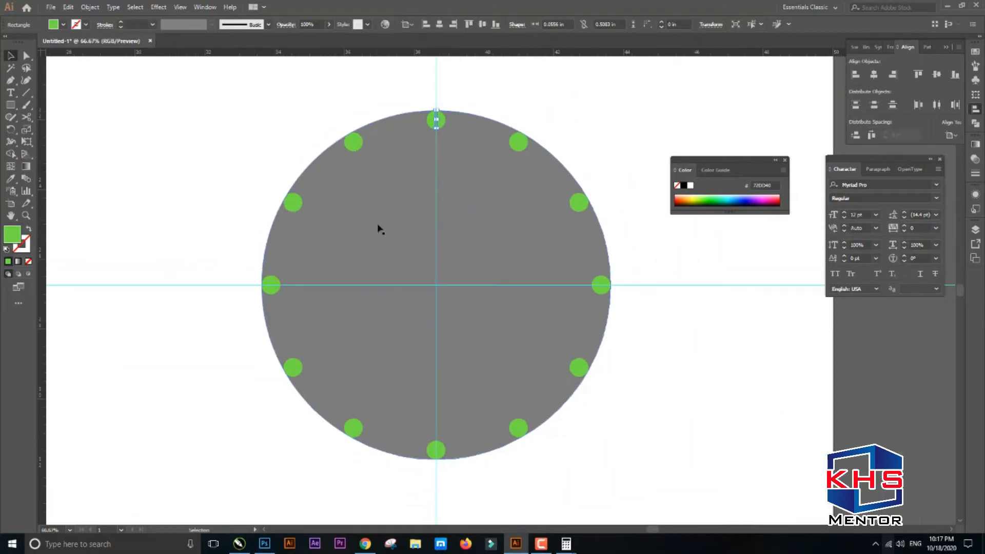
pyautogui.click(10, 129)
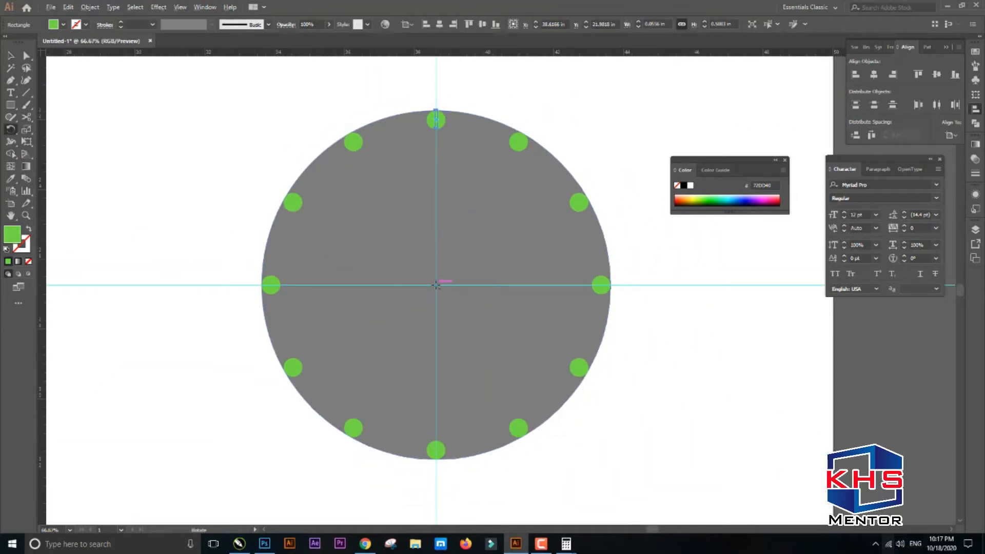
pyautogui.keyDown('alt'); pyautogui.click(436, 285); pyautogui.keyUp('alt')
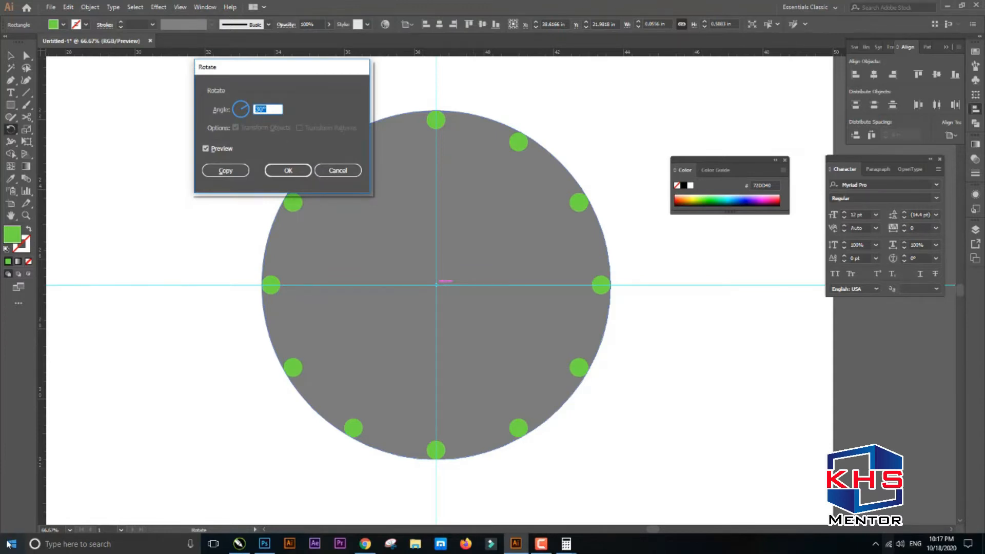
# Switch to the Windows Calculator and divide 360 by 60 to find the spacing angle of the tick marks
pyautogui.hotkey('alt', 'Tab')
pyautogui.press('Escape')
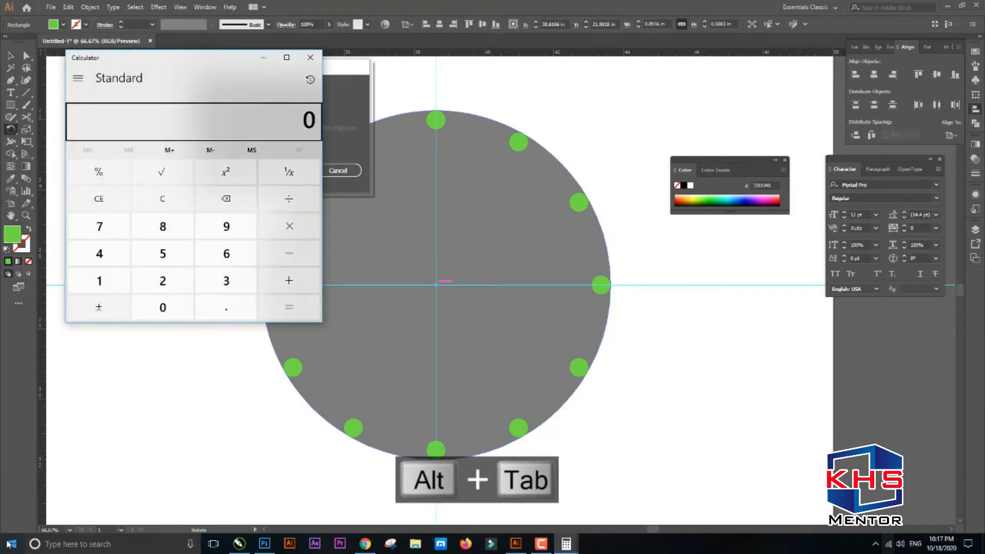
pyautogui.write('60')
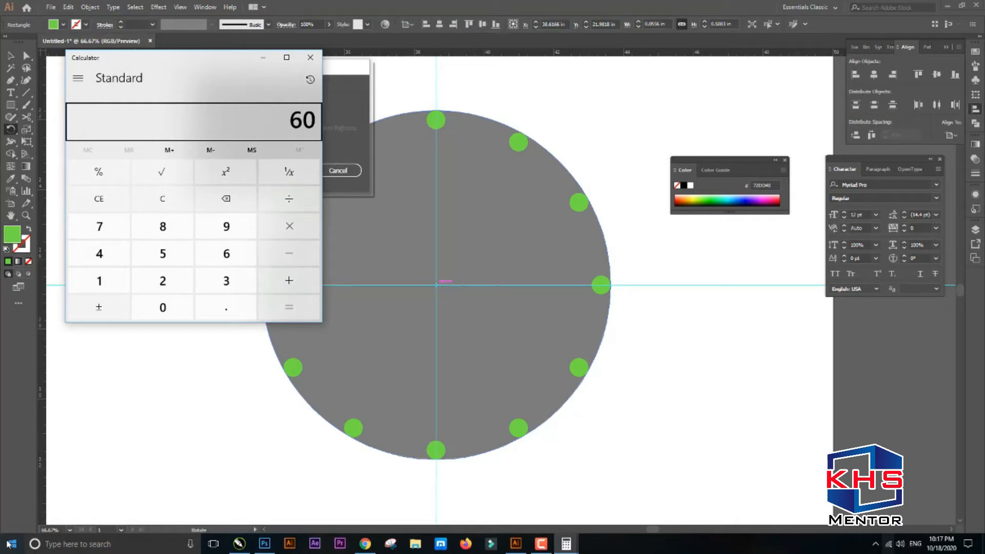
pyautogui.press('Escape')
pyautogui.write('360')
pyautogui.press('/')
pyautogui.write('60')
pyautogui.press('Return')
# Return to Illustrator and create a copy of the thin rectangle rotated 6° about the dial's centre
pyautogui.hotkey('alt', 'Tab')
pyautogui.write('6')
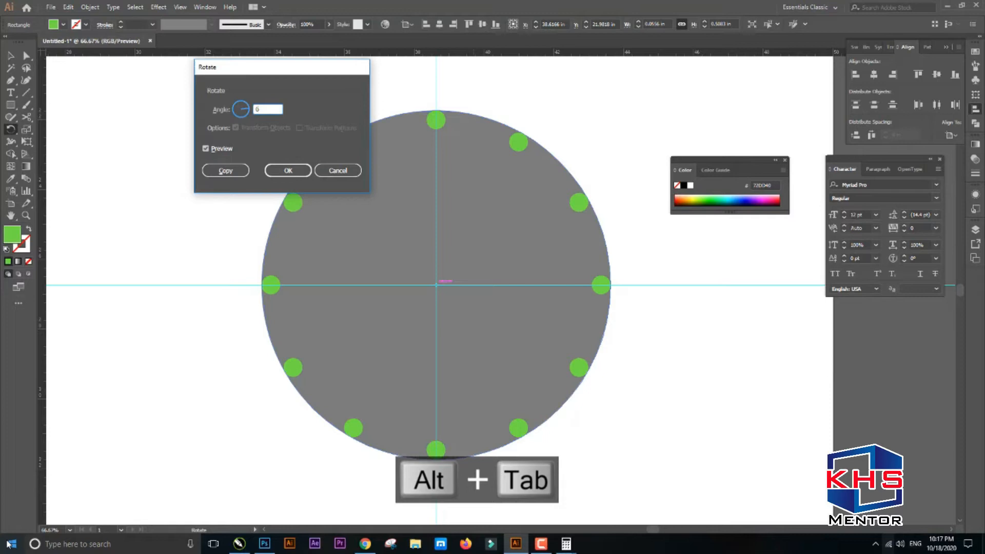
pyautogui.click(232, 169)
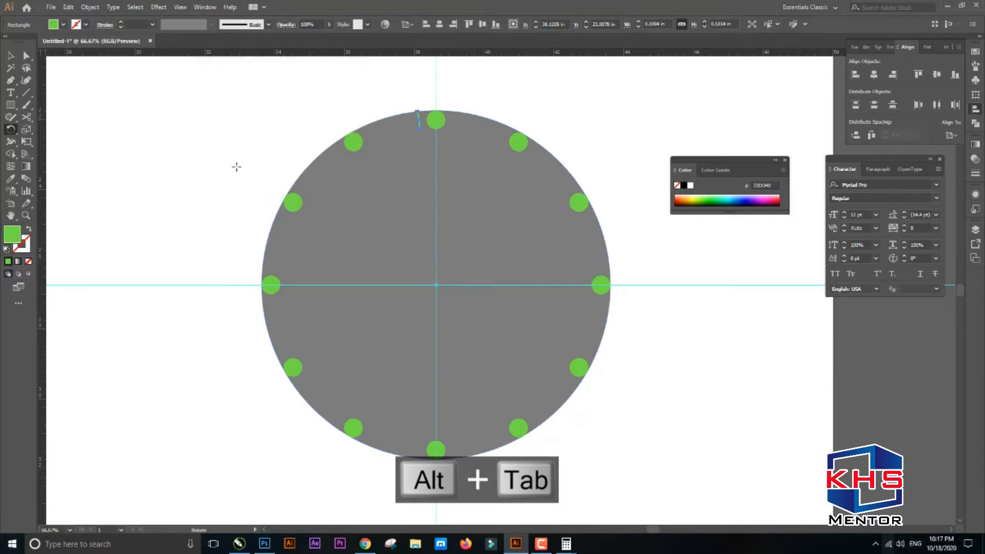
# Repeat the 6° rotated copy until green tick marks run all the way around the dial
pyautogui.hotkey('ctrl', 'd')
pyautogui.hotkey('ctrl', 'd')
pyautogui.hotkey('ctrl', 'd')
pyautogui.hotkey('ctrl', 'd')
pyautogui.hotkey('ctrl', 'd')
pyautogui.hotkey('ctrl', 'd')
pyautogui.hotkey('ctrl', 'd')
pyautogui.hotkey('ctrl', 'd')
pyautogui.hotkey('ctrl', 'd')
pyautogui.hotkey('ctrl', 'd')
pyautogui.hotkey('ctrl', 'd')
pyautogui.hotkey('ctrl', 'd')
pyautogui.hotkey('ctrl', 'd')
pyautogui.hotkey('ctrl', 'd')
pyautogui.hotkey('ctrl', 'd')
pyautogui.hotkey('ctrl', 'd')
pyautogui.hotkey('ctrl', 'd')
pyautogui.hotkey('ctrl', 'd')
pyautogui.hotkey('ctrl', 'd')
pyautogui.hotkey('ctrl', 'd')
pyautogui.hotkey('ctrl', 'd')
pyautogui.hotkey('ctrl', 'd')
pyautogui.hotkey('ctrl', 'd')
pyautogui.hotkey('ctrl', 'd')
pyautogui.hotkey('ctrl', 'd')
pyautogui.hotkey('ctrl', 'd')
pyautogui.hotkey('ctrl', 'd')
pyautogui.hotkey('ctrl', 'd')
pyautogui.hotkey('ctrl', 'd')
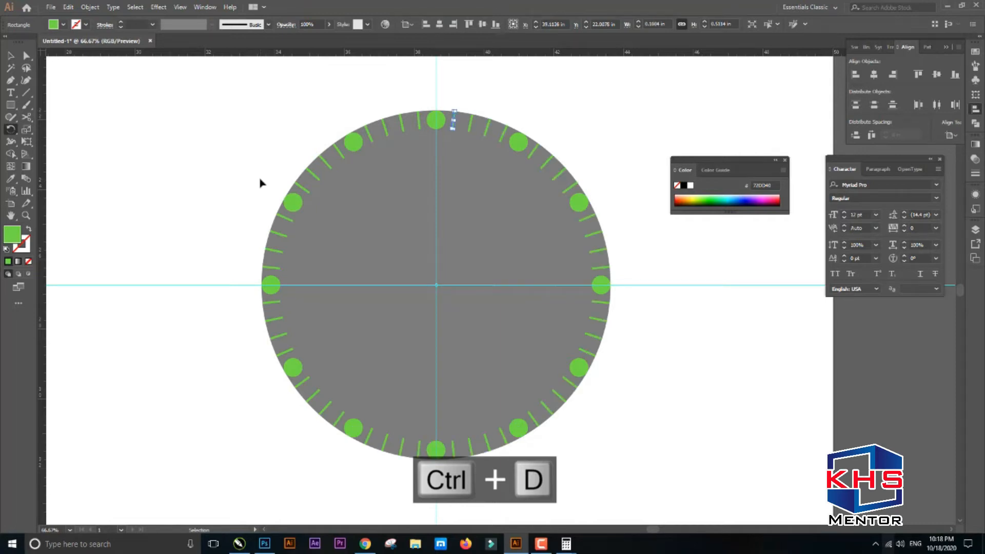
pyautogui.press('v')
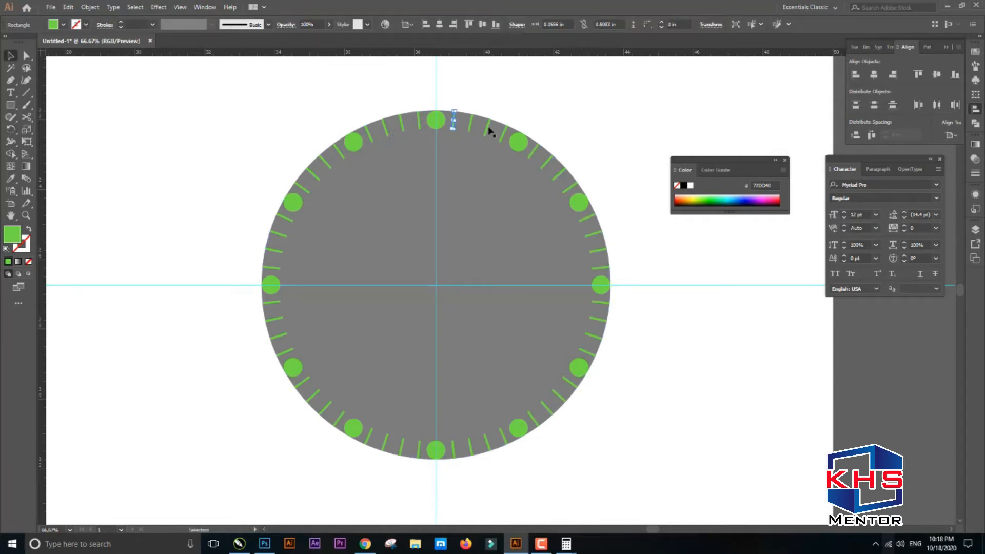
pyautogui.hotkey('ctrl', 'z')
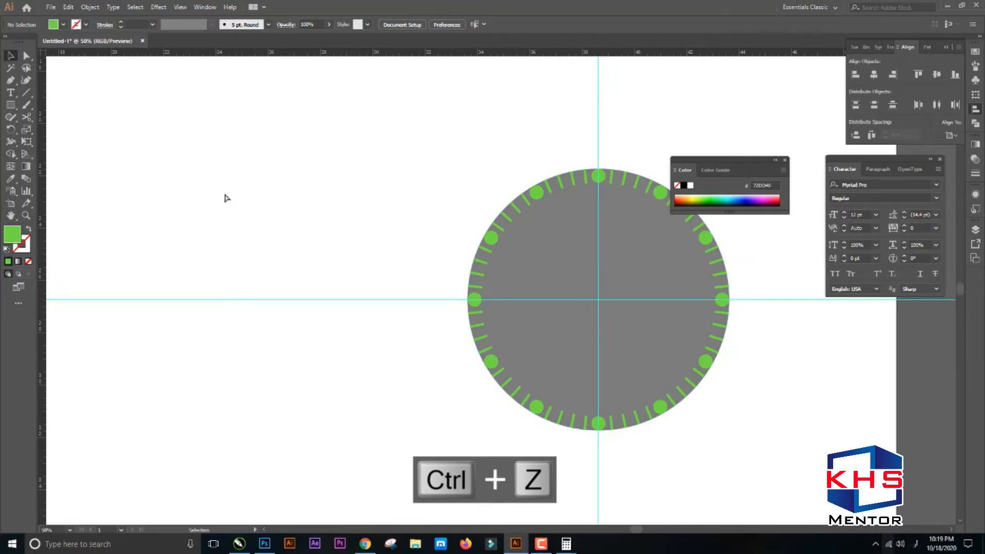
# Draw a green vertical rectangle about 0.91 by 5.84 in on the empty area beside the dial
pyautogui.hotkey('ctrl', 'space')
pyautogui.moveTo(152, 114); pyautogui.dragTo(351, 319)
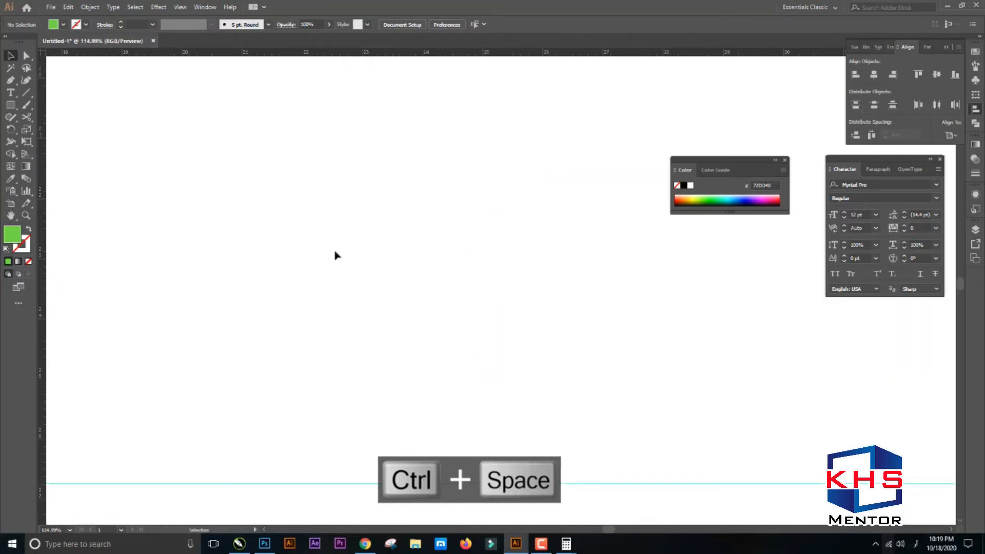
pyautogui.press('m')
pyautogui.moveTo(315, 93)
pyautogui.mouseDown()
pyautogui.moveTo(386, 396)
pyautogui.moveTo(346, 440)
pyautogui.moveTo(370, 444)
pyautogui.mouseUp()
pyautogui.moveTo(355, 293); pyautogui.dragTo(346, 378)
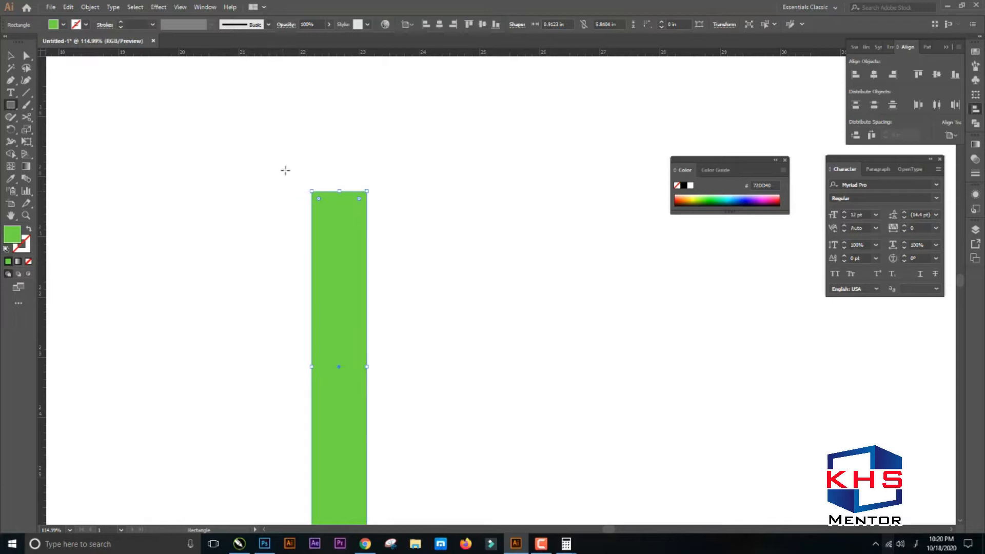
# Add an anchor point at the middle of the tall rectangle's top edge and raise it about 0.88 in to form a point
pyautogui.press('p')
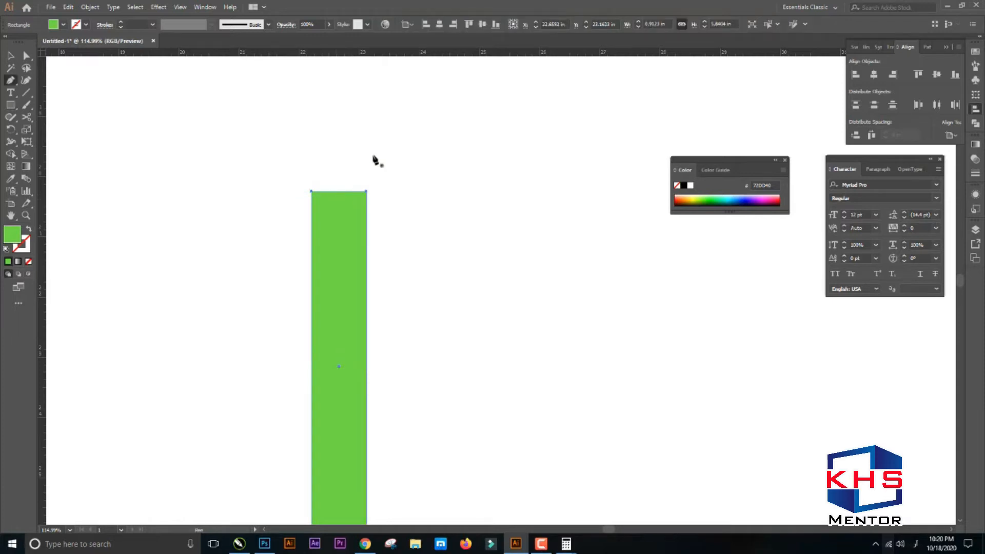
pyautogui.click(338, 191)
pyautogui.click(26, 58)
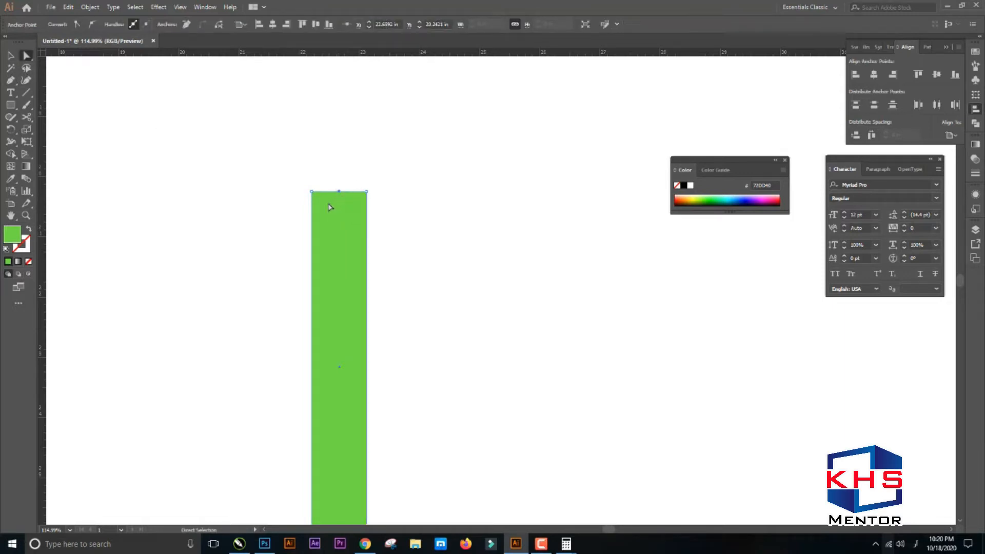
pyautogui.press('Up')
pyautogui.press('Up')
pyautogui.press('Up')
pyautogui.press('Up')
pyautogui.press('Up')
pyautogui.press('Up')
pyautogui.press('Up')
pyautogui.press('Up')
pyautogui.press('Up')
pyautogui.press('Up')
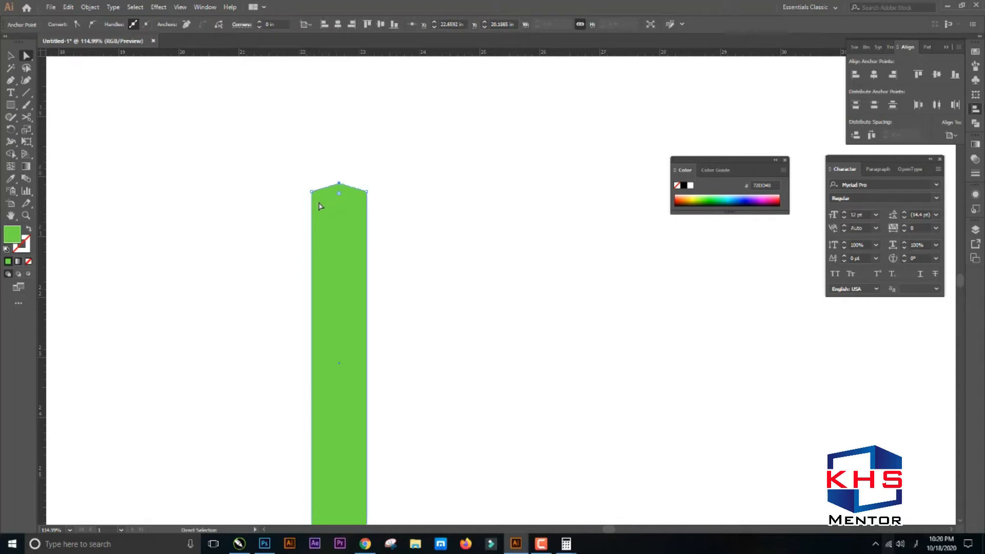
pyautogui.press('Up')
pyautogui.press('Up')
pyautogui.press('Up')
pyautogui.press('Up')
pyautogui.press('Up')
pyautogui.press('Up')
pyautogui.press('Up')
pyautogui.press('Up')
pyautogui.press('Up')
pyautogui.press('Up')
pyautogui.press('Up')
pyautogui.press('Up')
pyautogui.press('Up')
pyautogui.press('Up')
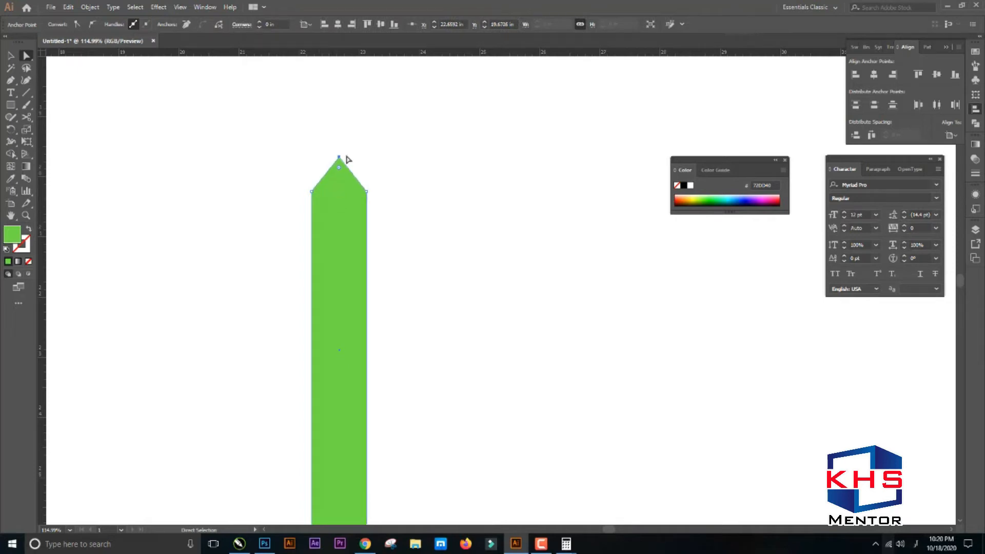
pyautogui.press('Up')
pyautogui.press('Up')
pyautogui.press('Up')
pyautogui.press('Up')
pyautogui.press('Up')
pyautogui.press('Up')
pyautogui.press('Up')
pyautogui.press('Up')
pyautogui.press('Up')
pyautogui.press('Up')
pyautogui.press('Up')
pyautogui.press('Up')
pyautogui.press('Up')
pyautogui.press('Up')
pyautogui.press('Up')
pyautogui.press('Up')
# Add an anchor point at the middle of the tall rectangle's bottom edge and lower it about 0.56 in to form a point
pyautogui.scroll(-2, 387, 249)
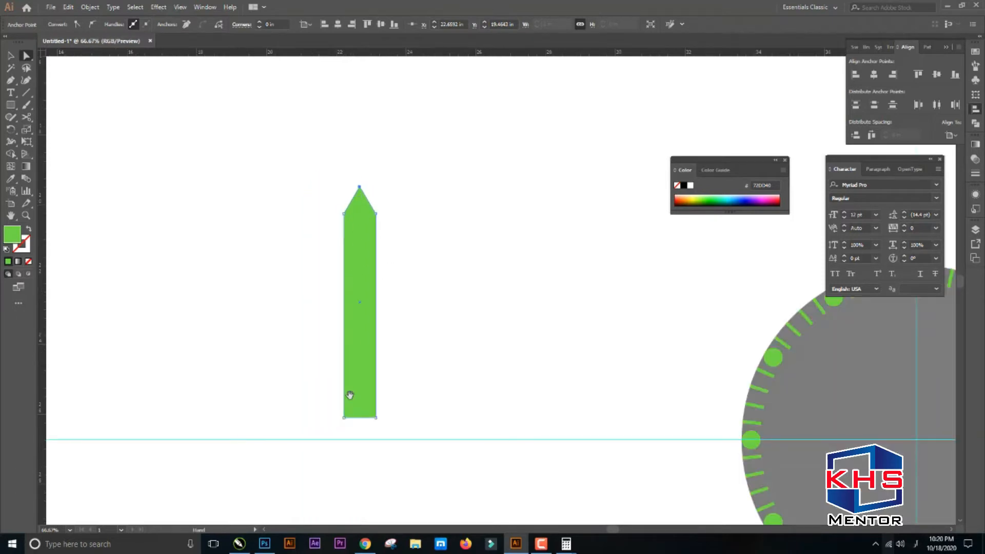
pyautogui.moveTo(349, 396); pyautogui.dragTo(350, 271)
pyautogui.moveTo(296, 226); pyautogui.dragTo(432, 361)
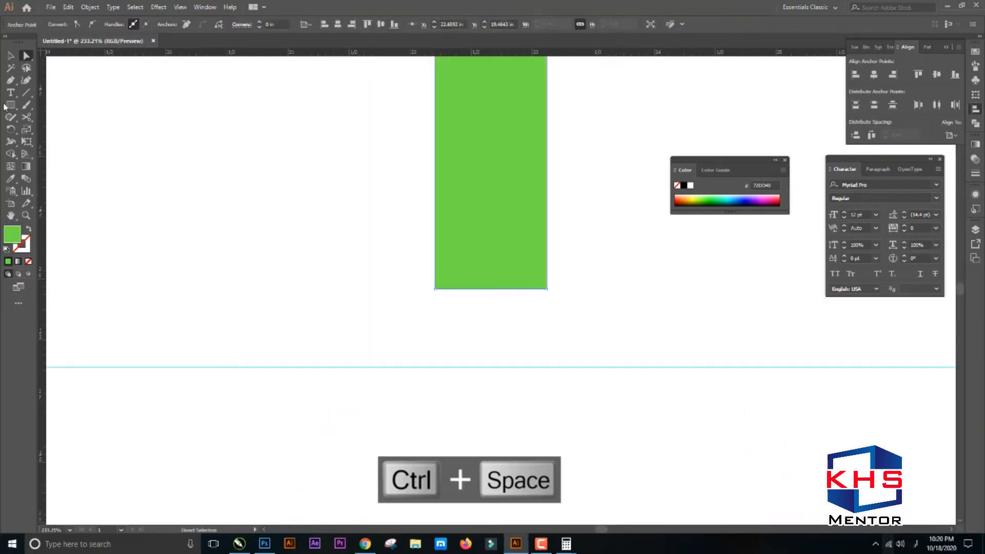
pyautogui.click(11, 80)
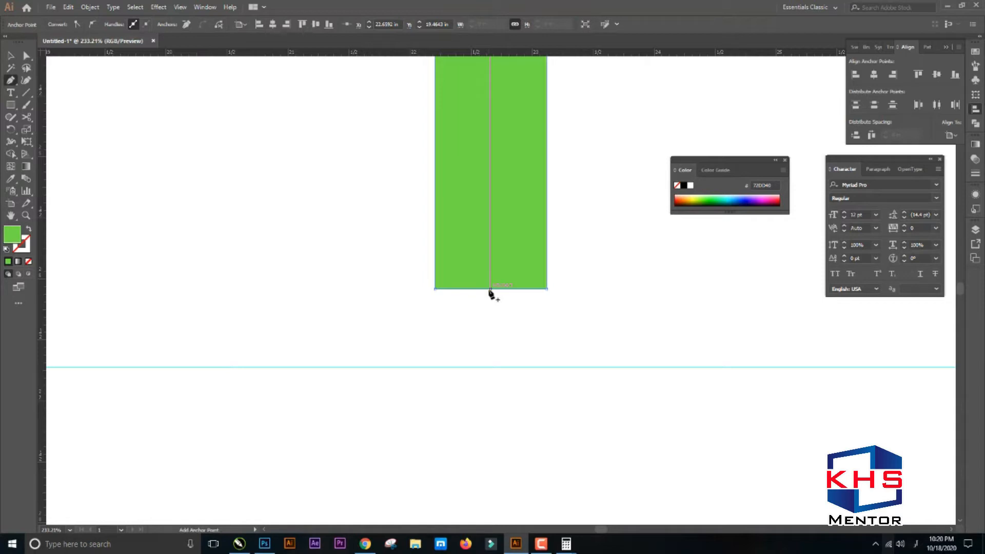
pyautogui.click(490, 288)
pyautogui.press('a')
pyautogui.moveTo(492, 336); pyautogui.dragTo(490, 251)
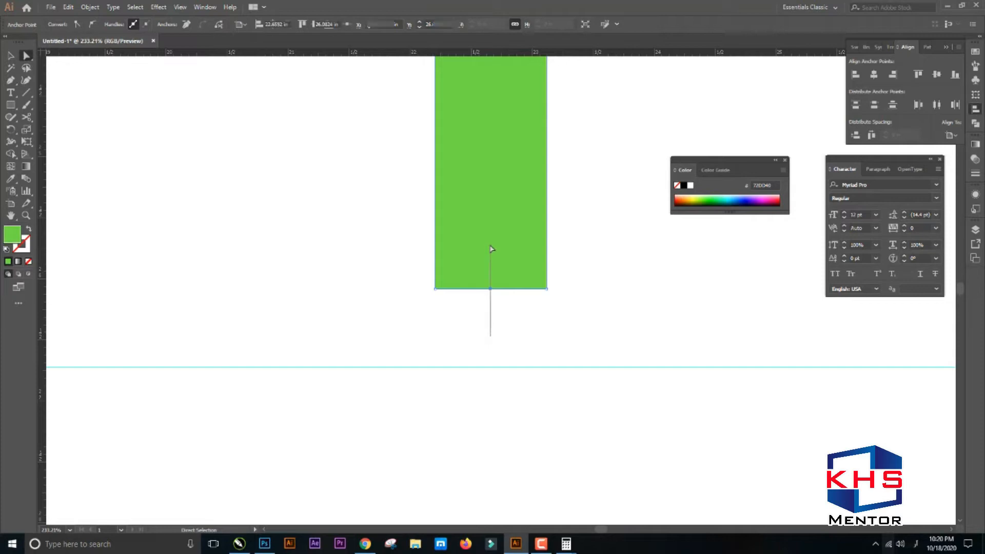
pyautogui.moveTo(502, 332); pyautogui.dragTo(473, 272)
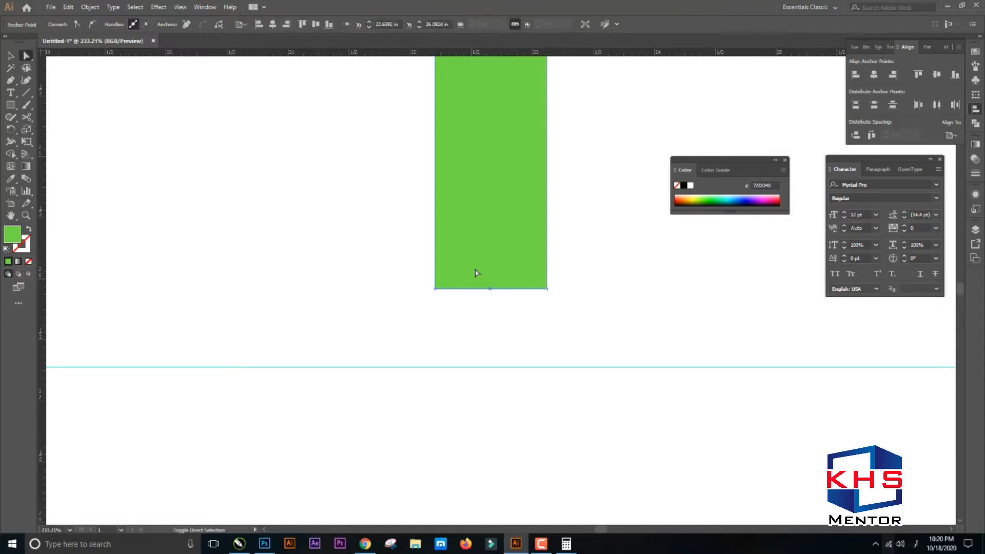
pyautogui.hotkey('shift', 'Down')
pyautogui.hotkey('shift', 'Down')
pyautogui.hotkey('shift', 'Down')
pyautogui.hotkey('shift', 'Down')
pyautogui.hotkey('shift', 'Down')
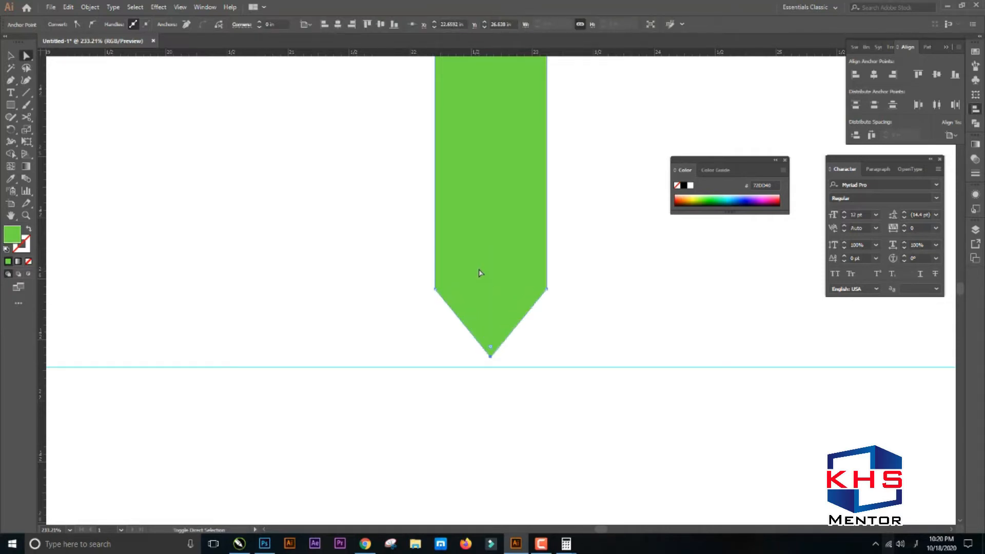
# Try longer and shorter lower points by shifting the bottom tip up and down in coarse increments
pyautogui.hotkey('shift', 'Up')
pyautogui.hotkey('shift', 'Up')
pyautogui.hotkey('shift', 'Down')
pyautogui.hotkey('shift', 'Down')
pyautogui.moveTo(491, 356); pyautogui.dragTo(491, 366)
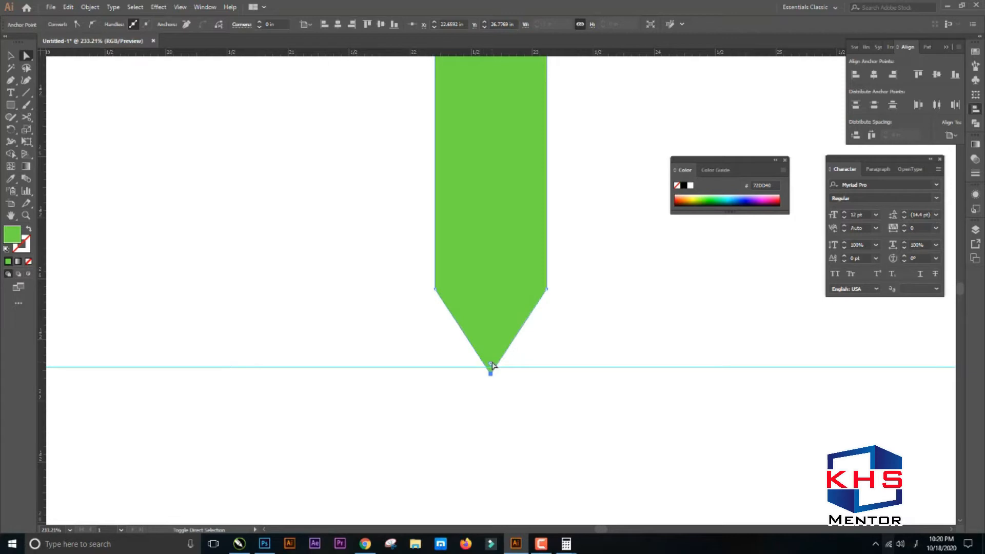
pyautogui.hotkey('ctrl', 'z')
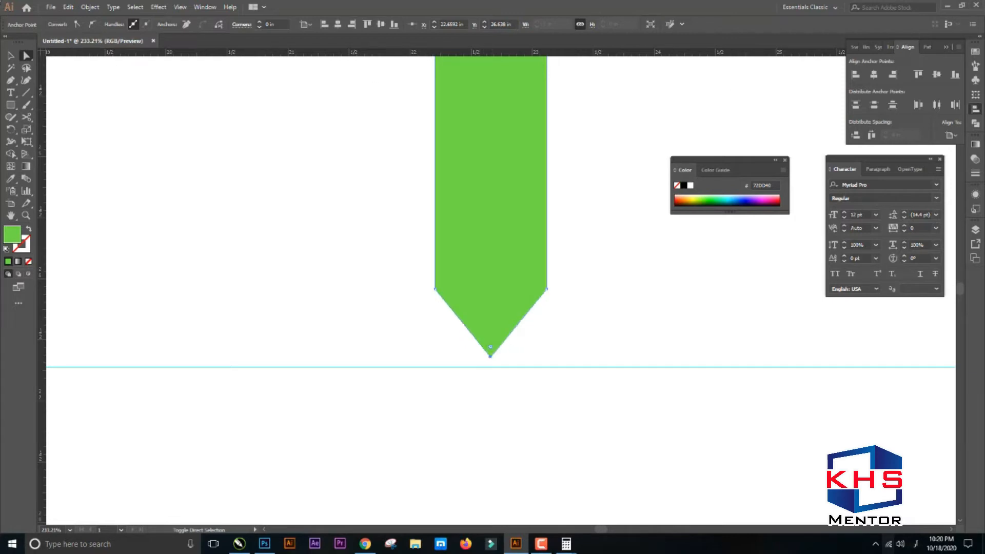
pyautogui.hotkey('shift', 'Up')
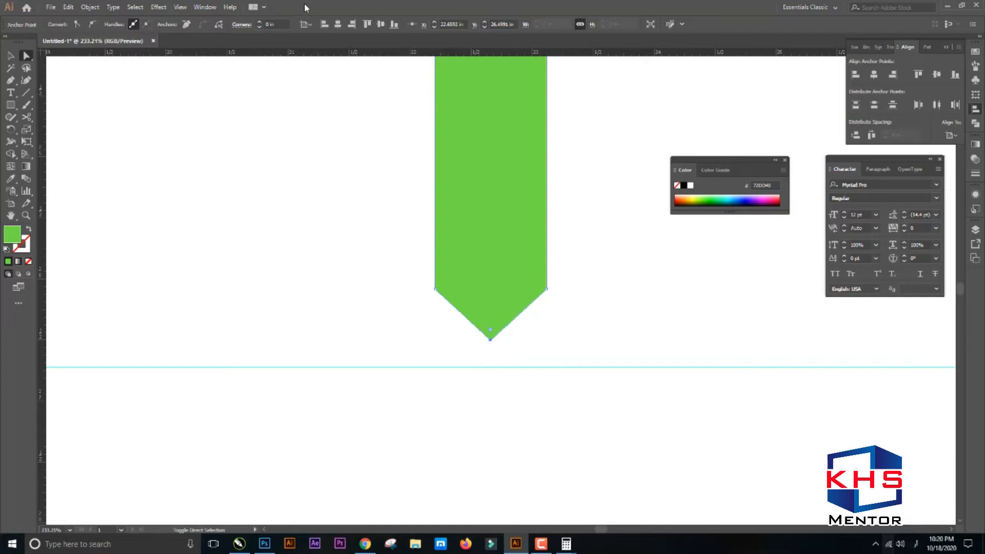
pyautogui.hotkey('shift', 'Down')
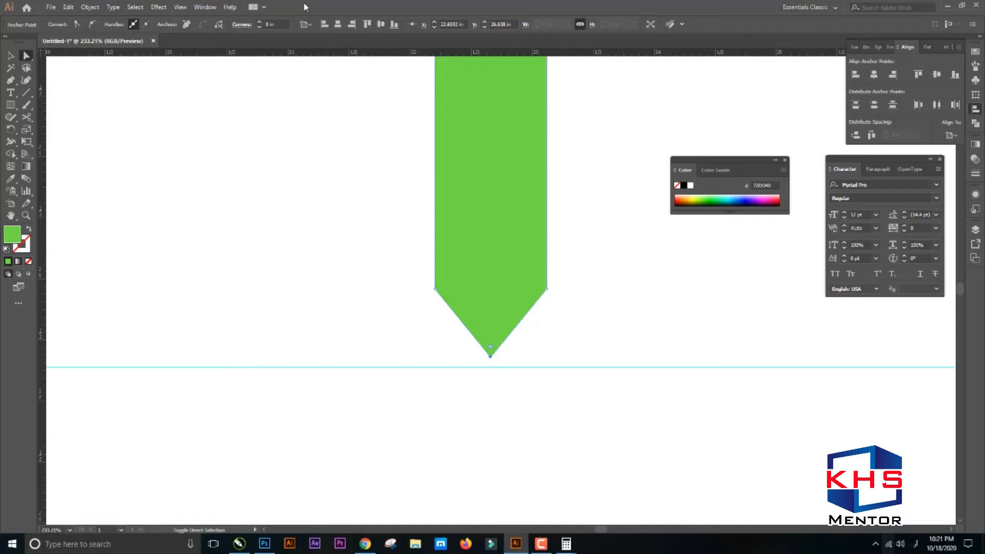
pyautogui.hotkey('shift', 'Up')
pyautogui.hotkey('shift', 'Up')
pyautogui.hotkey('shift', 'Down')
pyautogui.hotkey('shift', 'Down')
pyautogui.hotkey('shift', 'Down')
pyautogui.hotkey('shift', 'Down')
pyautogui.hotkey('shift', 'Up')
pyautogui.hotkey('shift', 'Down')
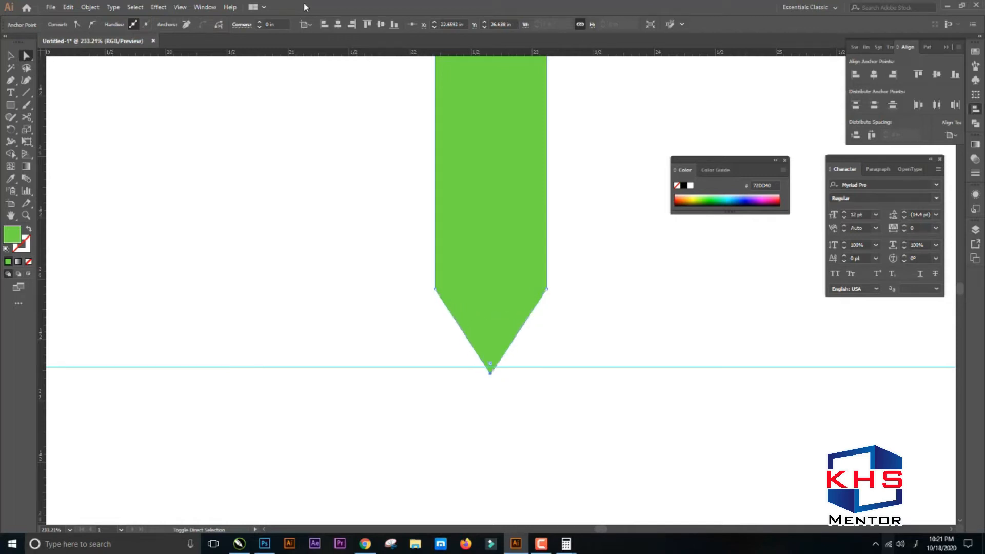
pyautogui.hotkey('shift', 'Down')
pyautogui.hotkey('shift', 'Down')
pyautogui.hotkey('shift', 'Up')
pyautogui.hotkey('shift', 'Up')
pyautogui.hotkey('shift', 'Up')
# Adjust the lower tip's height in small increments and settle it just below the horizontal guide
pyautogui.press('Up')
pyautogui.press('Up')
pyautogui.press('Up')
pyautogui.press('Up')
pyautogui.press('Up')
pyautogui.press('Up')
pyautogui.press('Up')
pyautogui.press('Up')
pyautogui.press('Up')
pyautogui.press('Up')
pyautogui.press('Up')
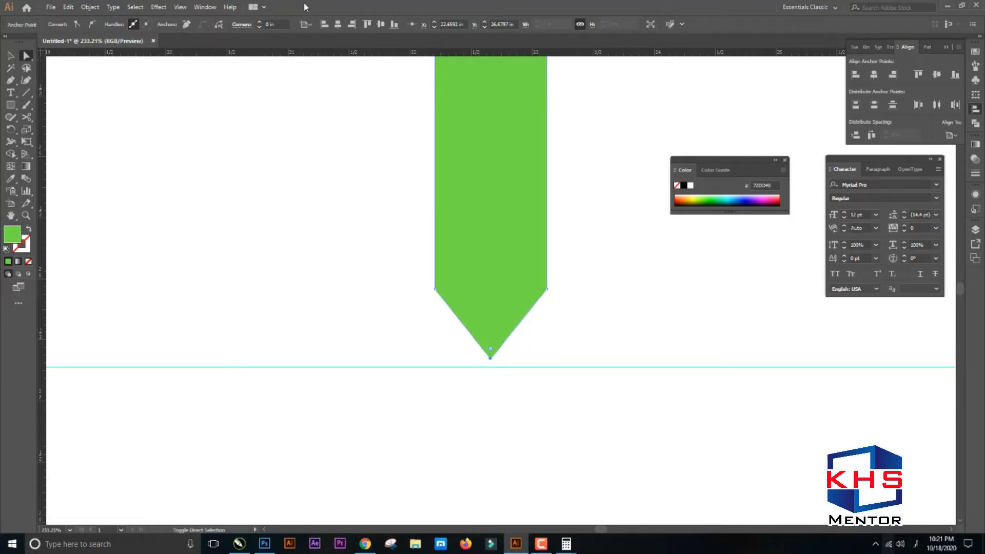
pyautogui.press('Up')
pyautogui.press('Up')
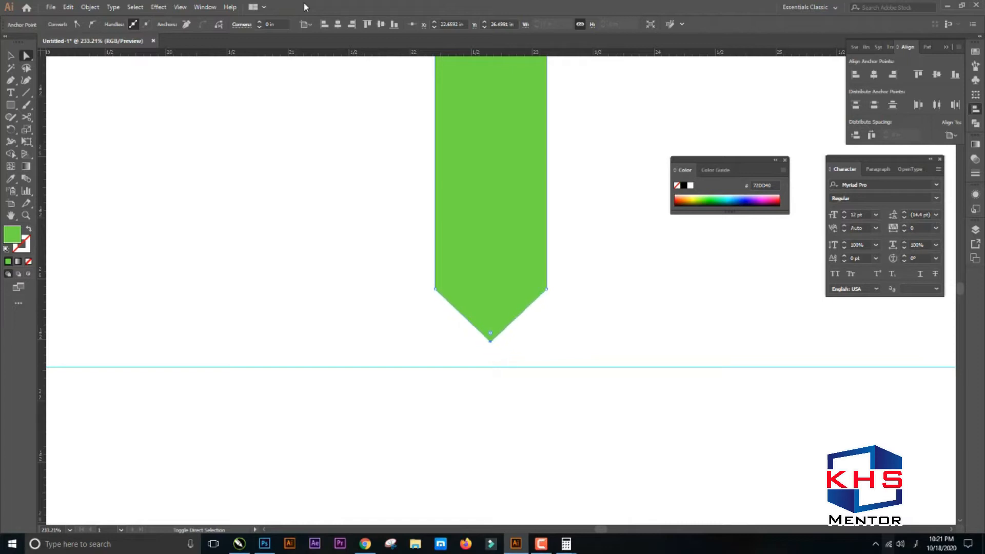
pyautogui.scroll(-1, 528, 261)
pyautogui.moveTo(514, 223); pyautogui.dragTo(513, 266)
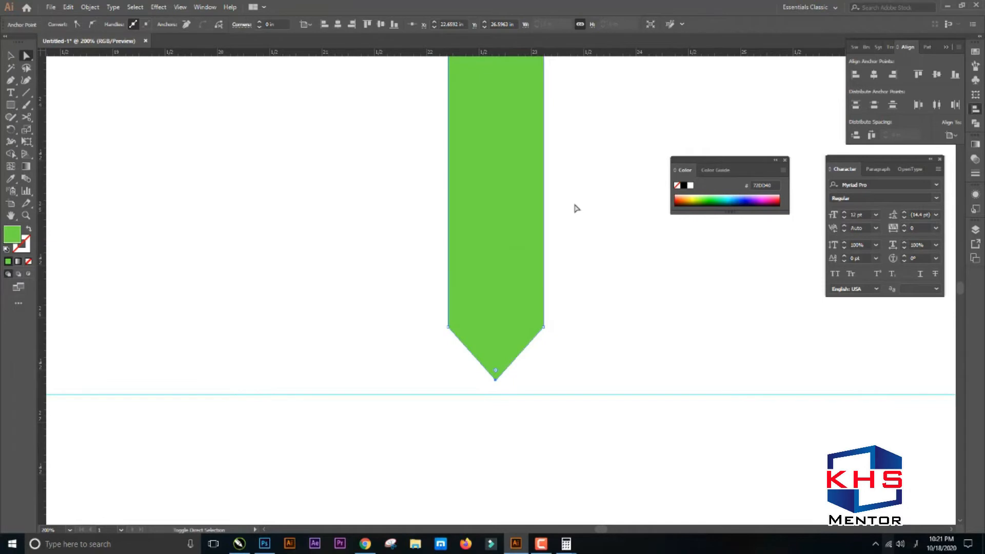
pyautogui.scroll(-3, 559, 280)
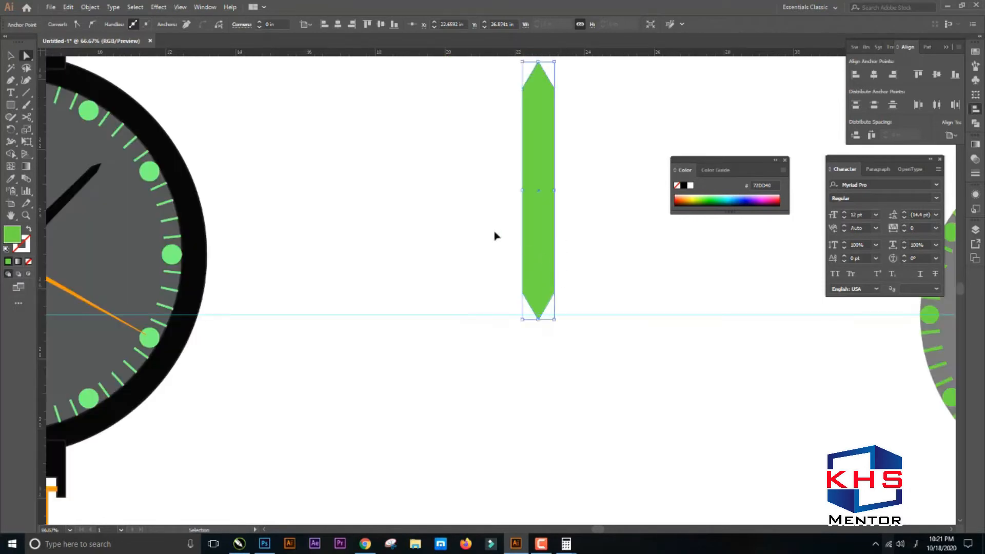
pyautogui.hotkey('ctrl', 'space')
pyautogui.moveTo(454, 151); pyautogui.dragTo(670, 340)
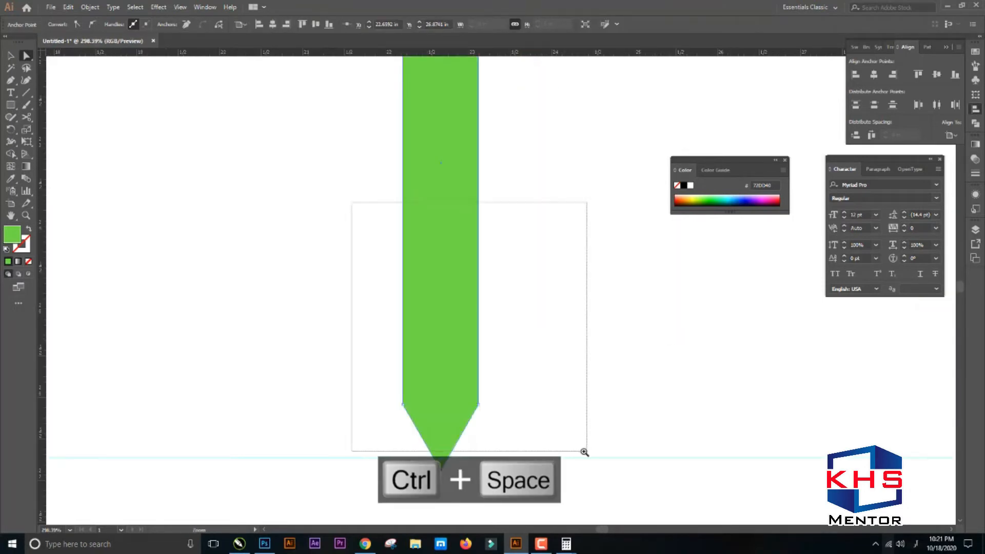
# Narrow the hand's upper end by moving its two shoulder points inward about 0.14 in each
pyautogui.moveTo(584, 452); pyautogui.dragTo(585, 452)
pyautogui.moveTo(496, 203); pyautogui.dragTo(466, 375)
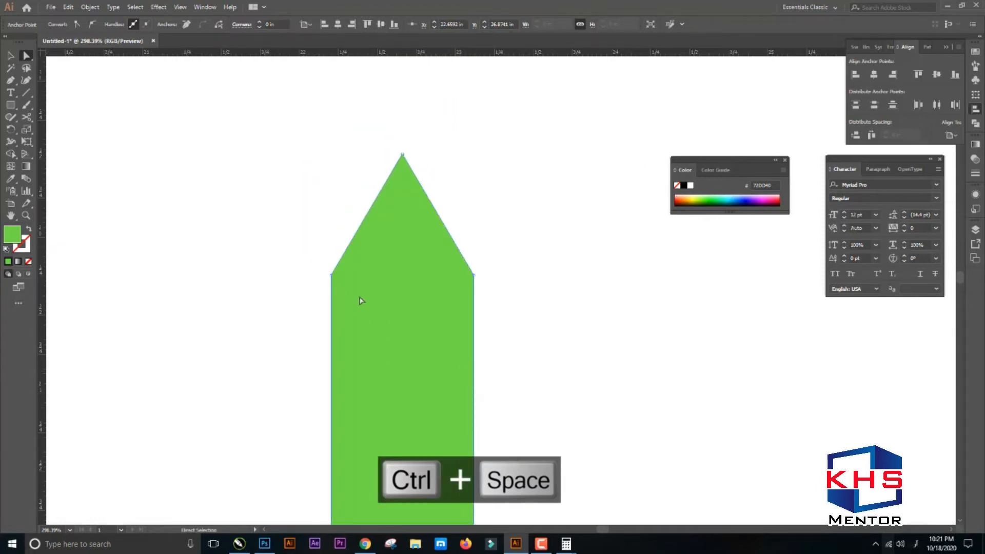
pyautogui.moveTo(306, 248); pyautogui.dragTo(360, 312)
pyautogui.hotkey('shift', 'Right')
pyautogui.moveTo(506, 252); pyautogui.dragTo(463, 293)
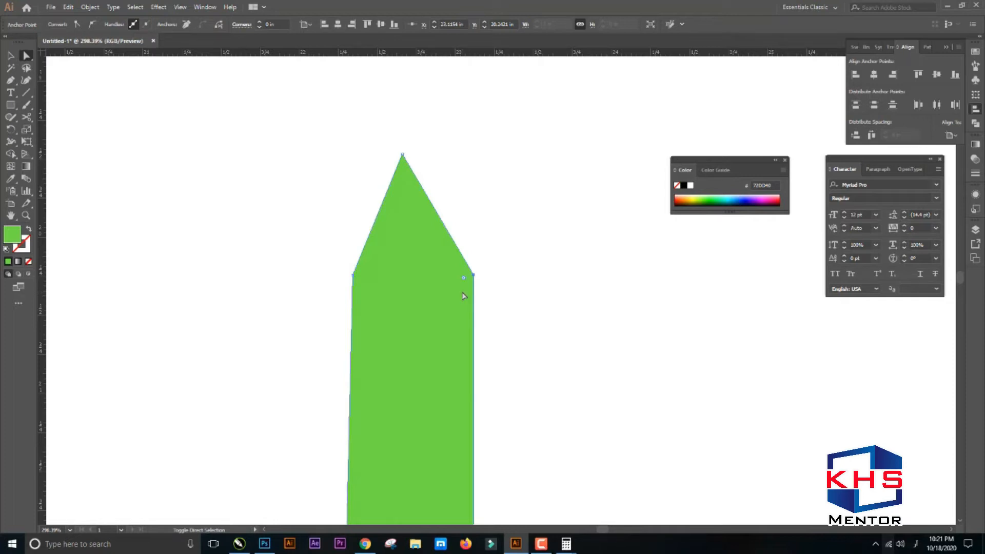
pyautogui.hotkey('shift', 'Left')
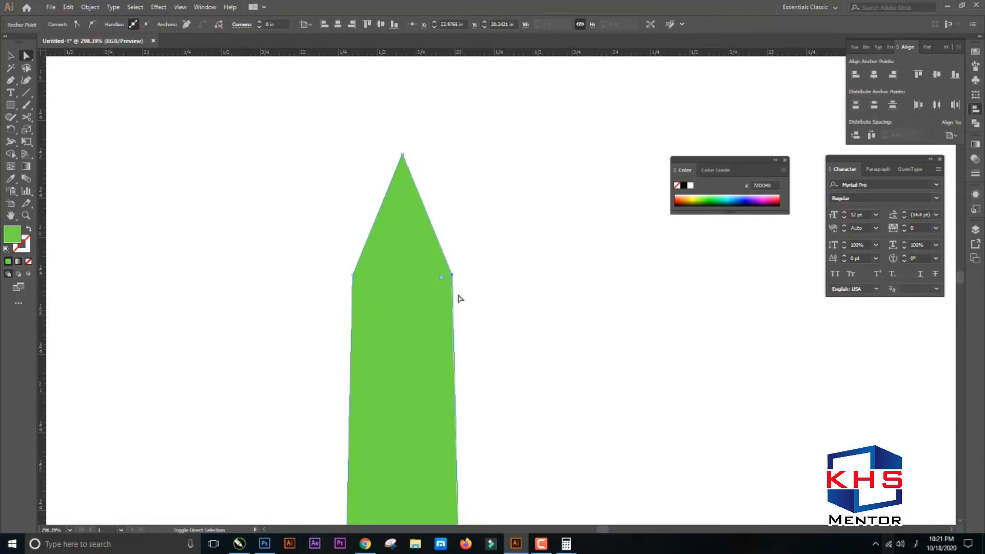
# Draw a rectangle about 1.40 × 1.80 in across the hand's lower end, leaving the bottom tip exposed
pyautogui.scroll(-4, 448, 327)
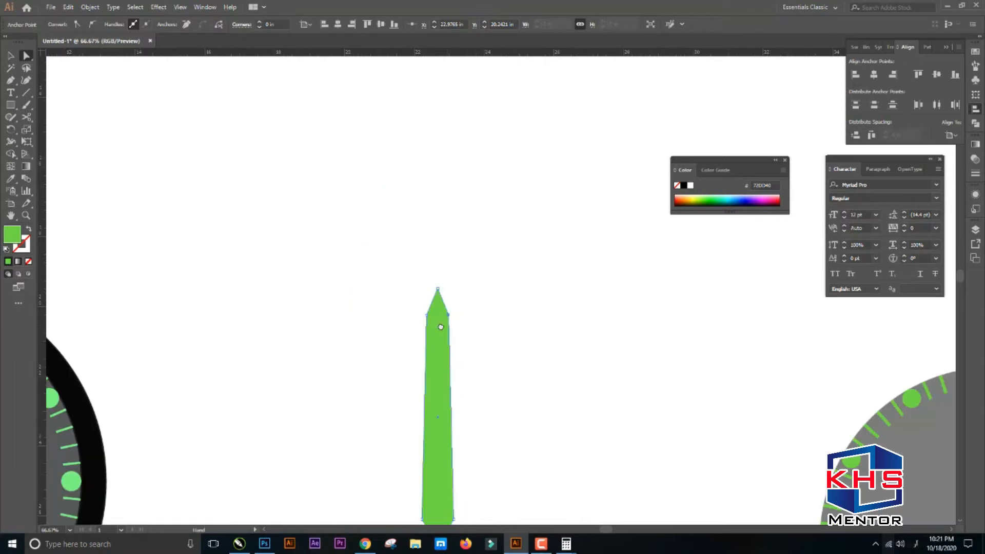
pyautogui.moveTo(441, 326); pyautogui.dragTo(425, 117)
pyautogui.hotkey('ctrl', 'space')
pyautogui.moveTo(454, 310); pyautogui.dragTo(506, 374)
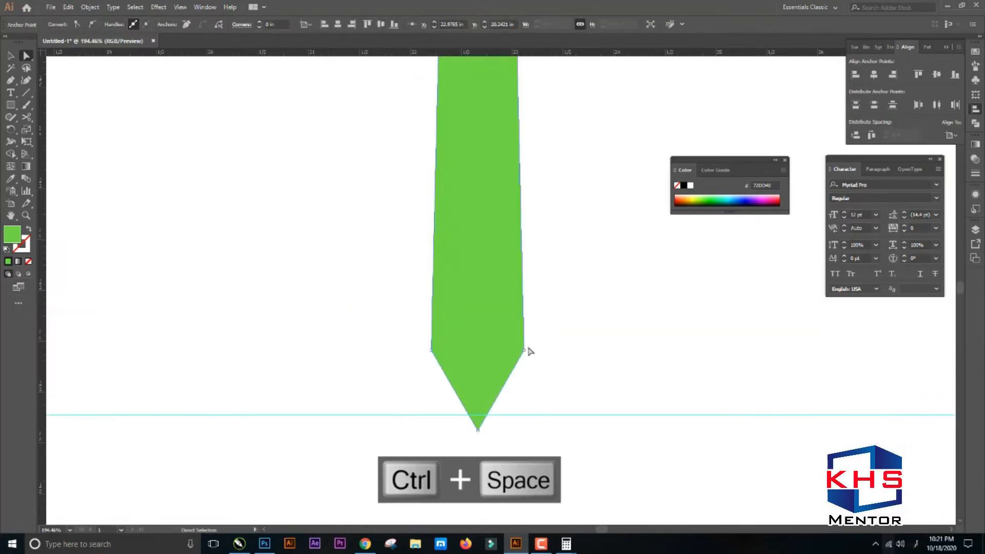
pyautogui.press('m')
pyautogui.moveTo(409, 187); pyautogui.dragTo(552, 370)
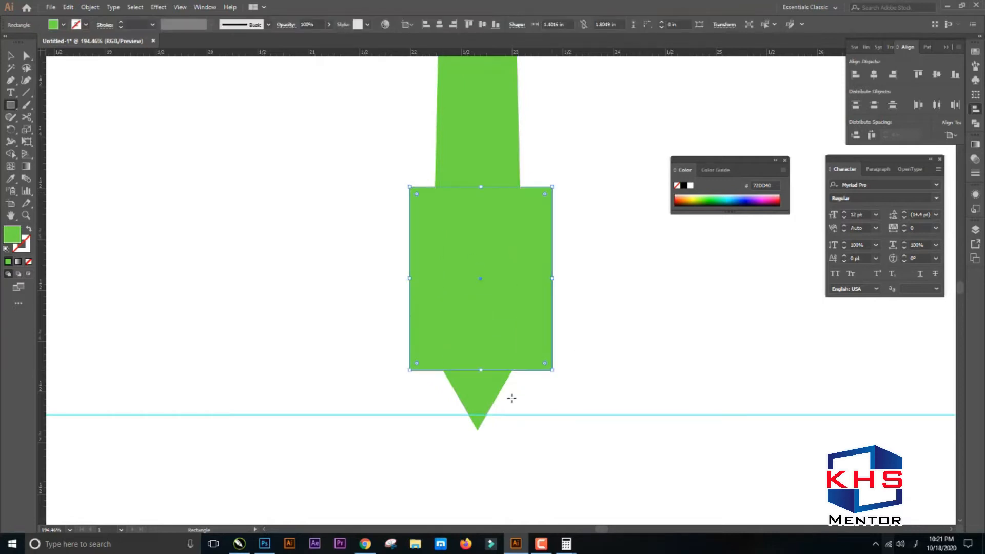
# Use Shape Builder to remove the rectangle's parts outside the hand and the hand's tip below the rectangle
pyautogui.click(13, 157)
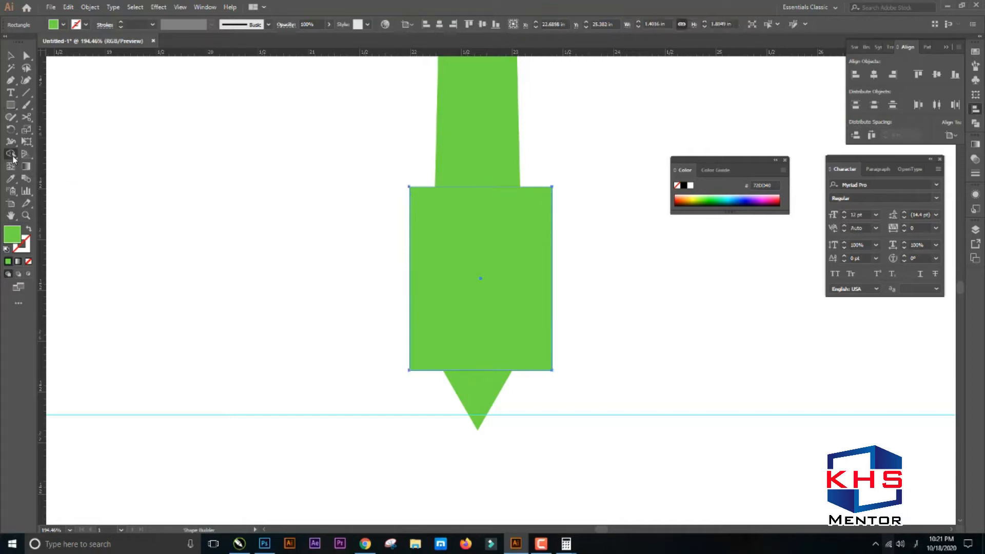
pyautogui.press('v')
pyautogui.moveTo(595, 187); pyautogui.dragTo(359, 345)
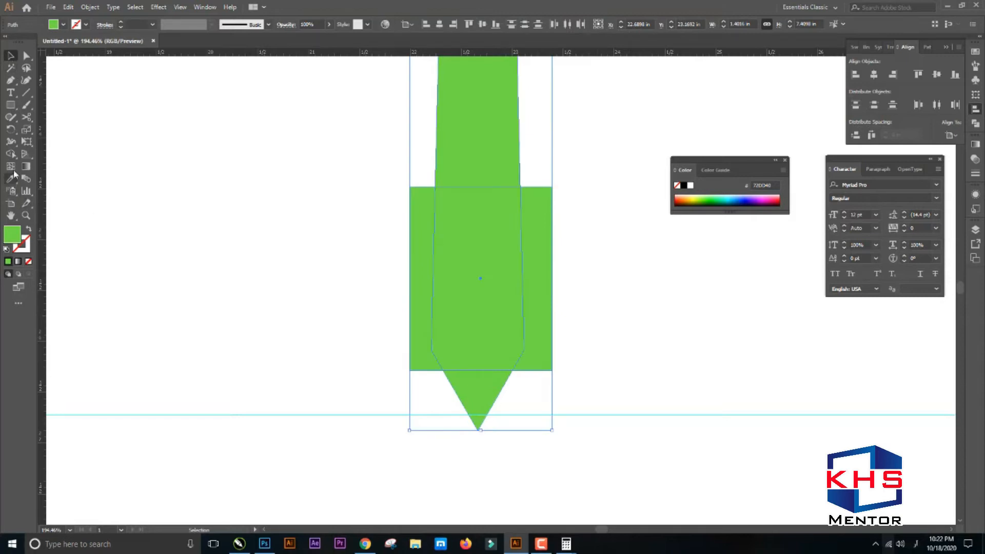
pyautogui.click(11, 154)
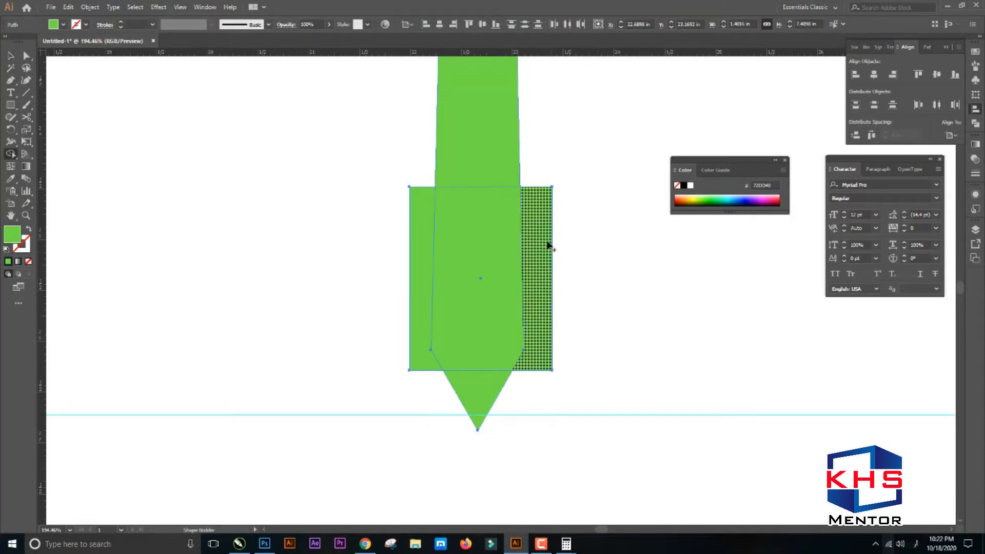
pyautogui.hotkey('ctrl', 'z')
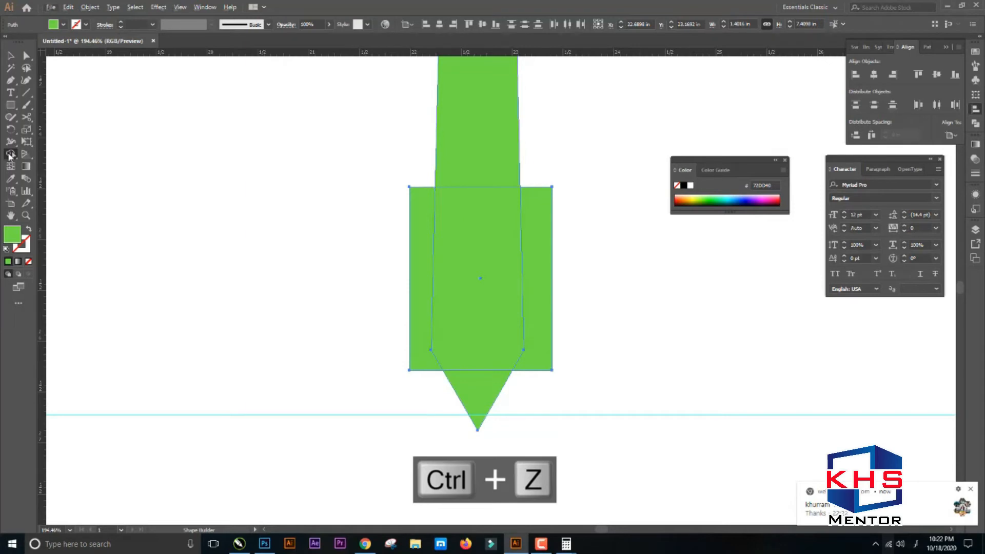
pyautogui.keyDown('alt'); pyautogui.click(417, 218); pyautogui.keyUp('alt')
pyautogui.keyDown('alt'); pyautogui.click(541, 238); pyautogui.keyUp('alt')
pyautogui.keyDown('alt'); pyautogui.click(486, 403); pyautogui.keyUp('alt')
# Try moving the cut lower section aside from the hand and undo each move
pyautogui.press('v')
pyautogui.moveTo(502, 293); pyautogui.dragTo(398, 315)
pyautogui.hotkey('ctrl', 'z')
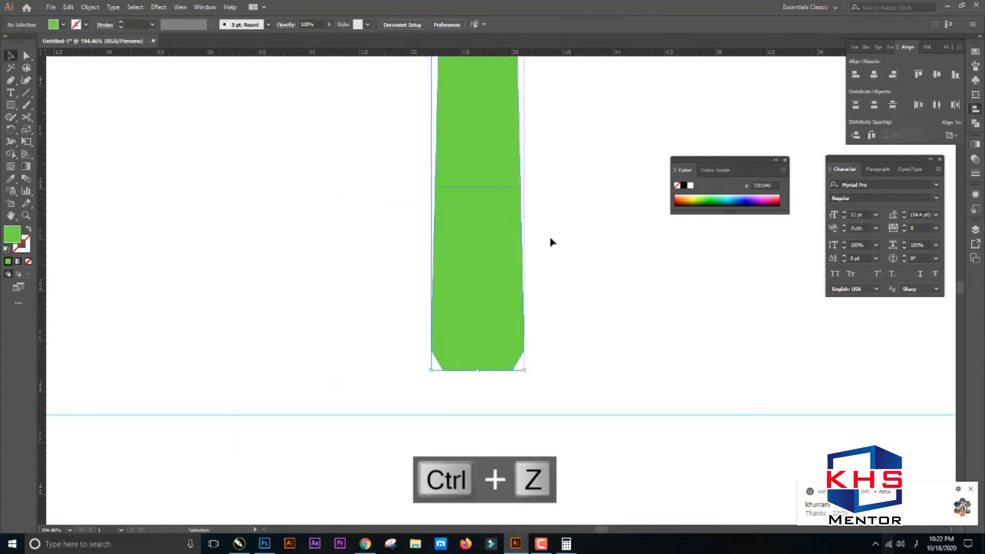
pyautogui.moveTo(479, 271); pyautogui.dragTo(395, 299)
pyautogui.hotkey('ctrl', 'z')
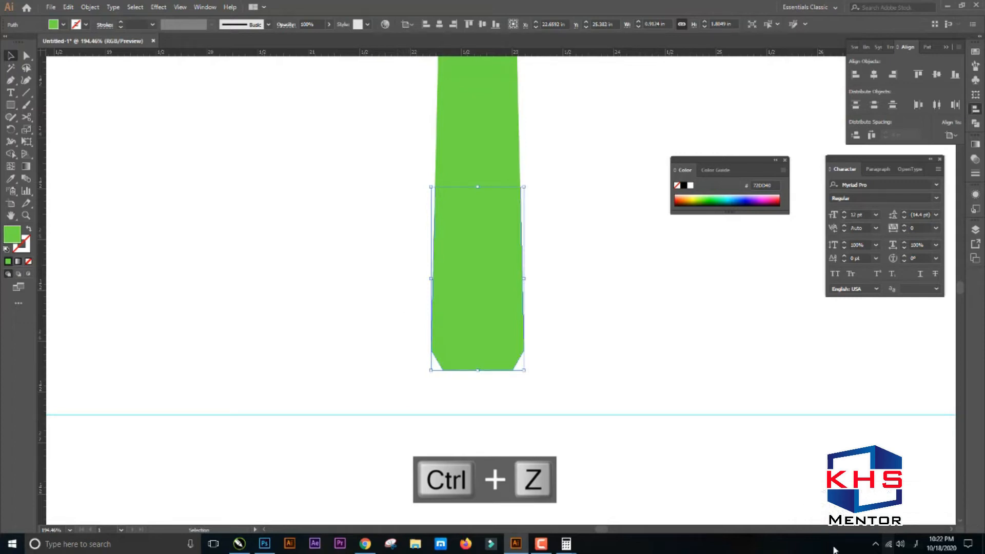
# Fill the hand's lower section with dark green #174400
pyautogui.doubleClick(12, 238)
pyautogui.click(590, 119)
pyautogui.moveTo(590, 119)
pyautogui.mouseDown()
pyautogui.moveTo(580, 100)
pyautogui.moveTo(585, 160)
pyautogui.mouseUp()
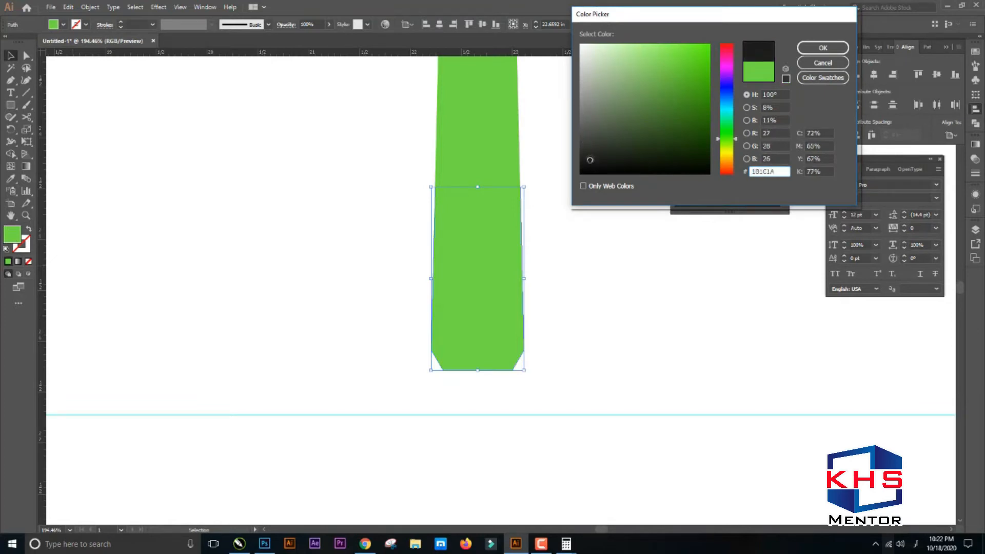
pyautogui.click(709, 139)
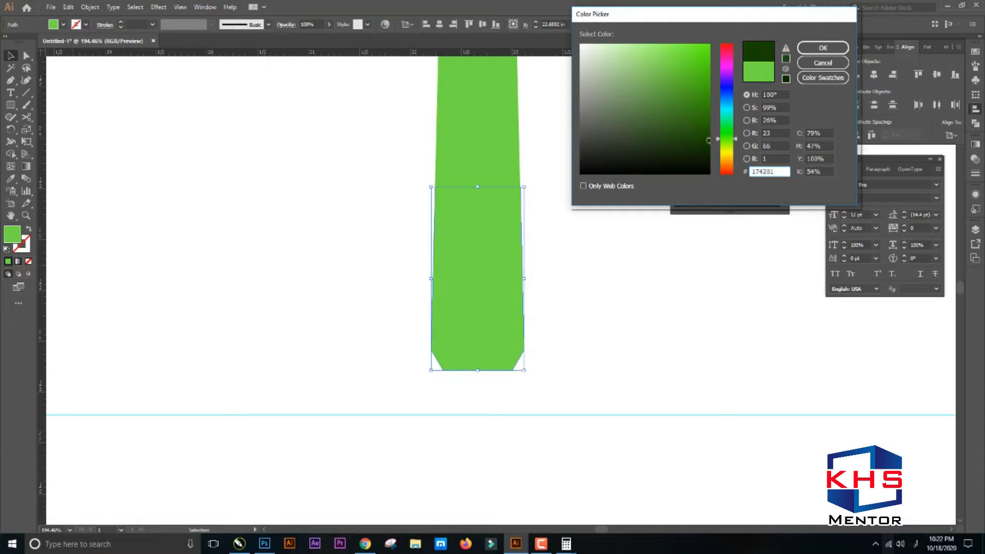
pyautogui.click(828, 48)
pyautogui.click(543, 242)
# Draw a tall rectangle about 0.56 × 2.40 in just above the dark section and center it horizontally on the hand
pyautogui.moveTo(500, 190)
pyautogui.mouseDown()
pyautogui.moveTo(499, 447)
pyautogui.moveTo(496, 205)
pyautogui.mouseUp()
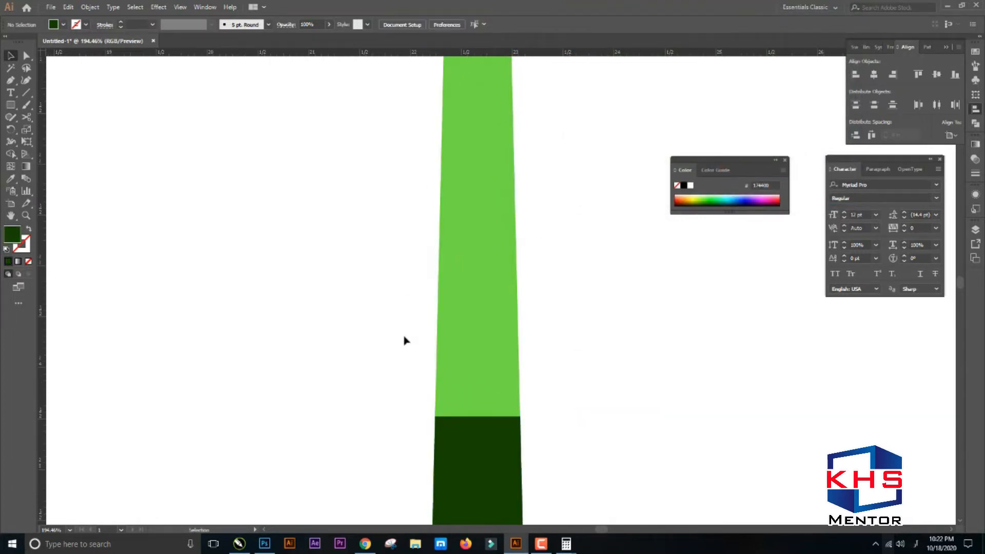
pyautogui.press('m')
pyautogui.moveTo(449, 158)
pyautogui.mouseDown()
pyautogui.moveTo(478, 198)
pyautogui.moveTo(506, 401)
pyautogui.mouseUp()
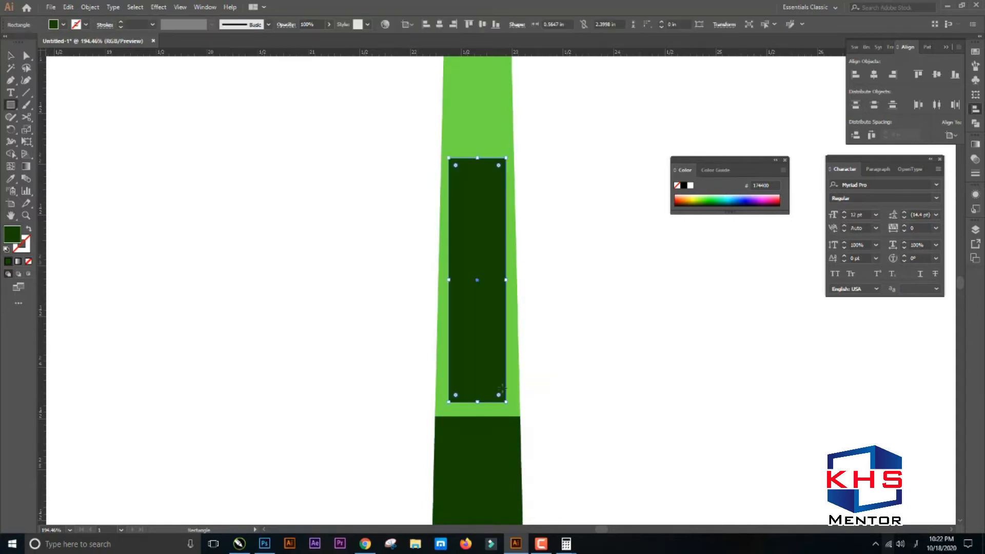
pyautogui.press('v')
pyautogui.click(483, 112)
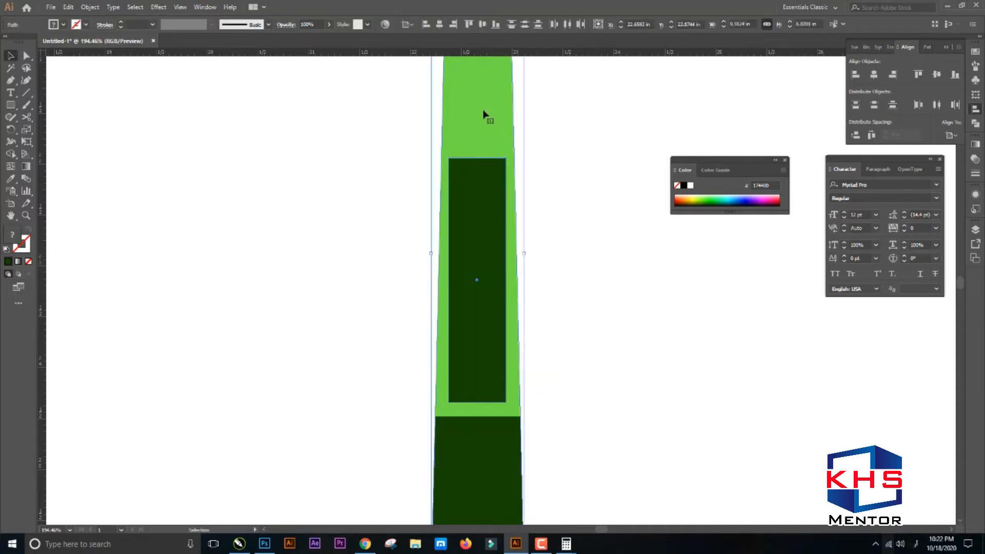
pyautogui.click(483, 111)
pyautogui.click(440, 26)
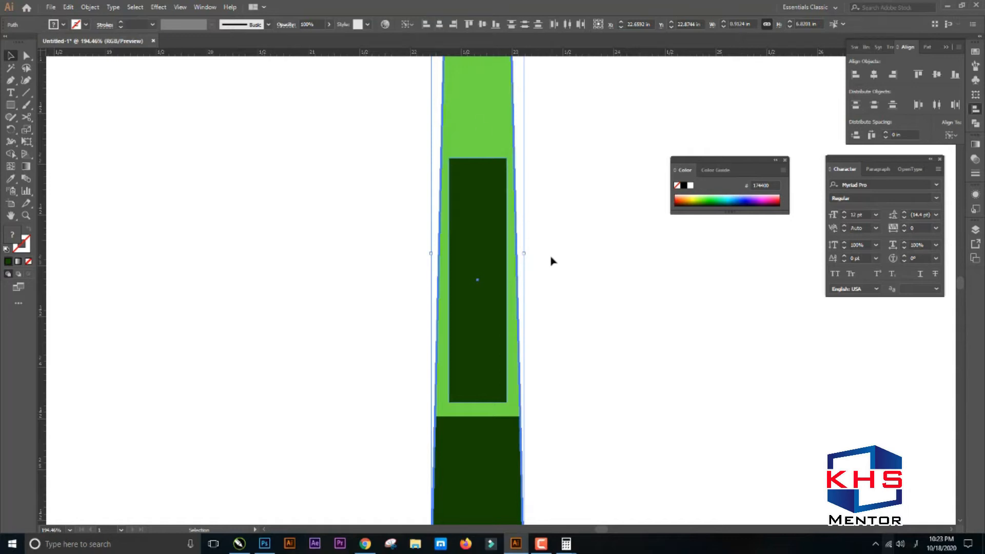
# Cut the tall rectangle out of the light green hand with Shape Builder to leave an open window
pyautogui.click(10, 156)
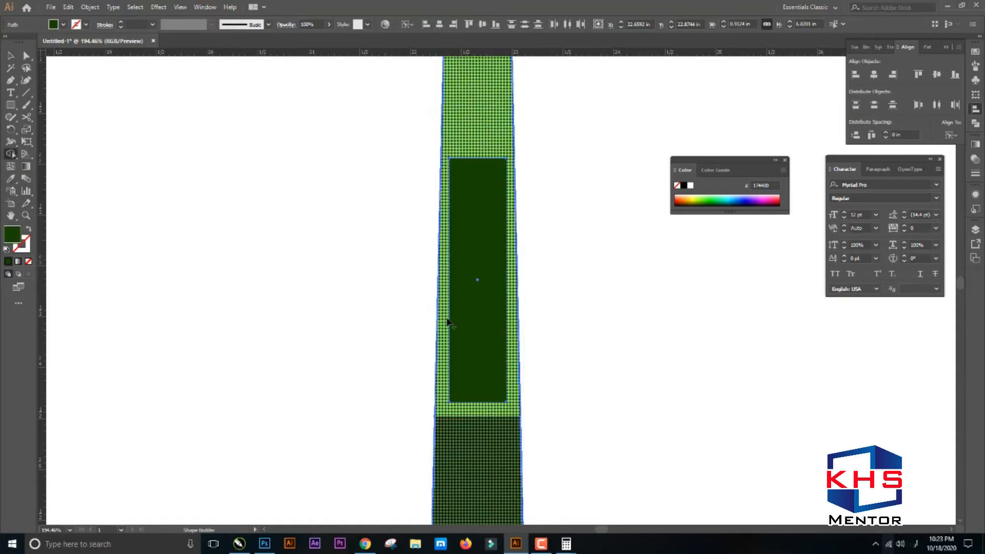
pyautogui.keyDown('alt'); pyautogui.click(473, 239); pyautogui.keyUp('alt')
pyautogui.press('v')
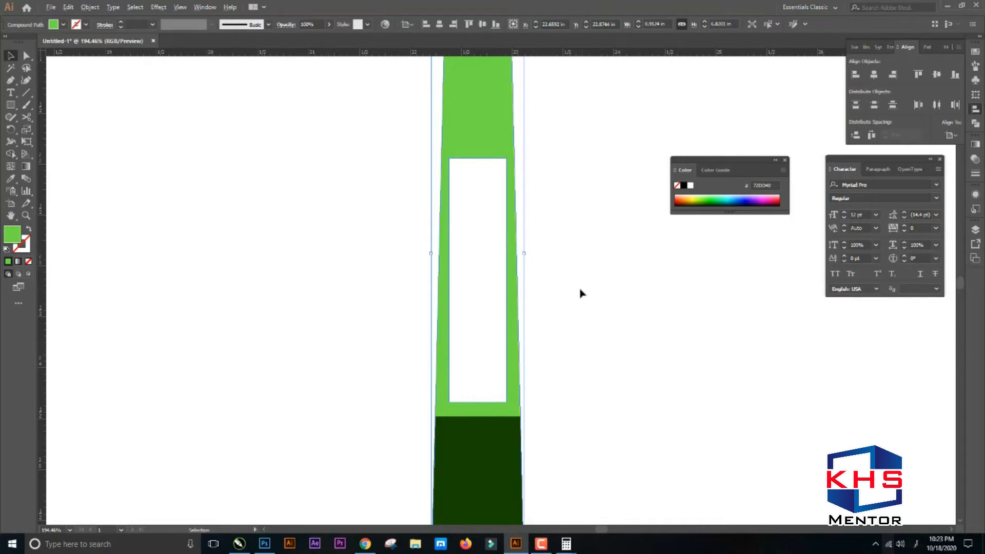
# Lower the two bottom corner points of the hand's dark section by about 0.28 in
pyautogui.scroll(-2, 581, 293)
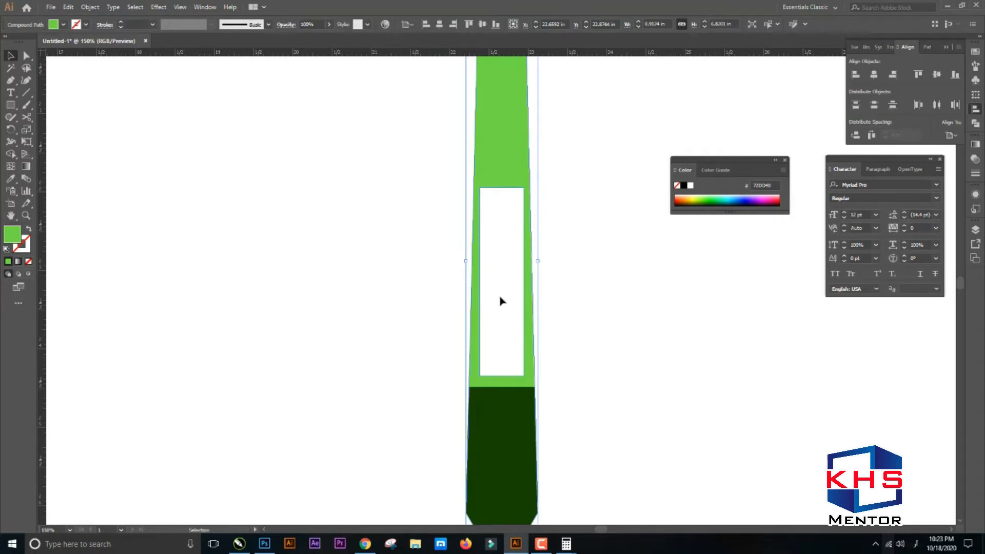
pyautogui.moveTo(554, 211); pyautogui.dragTo(533, 398)
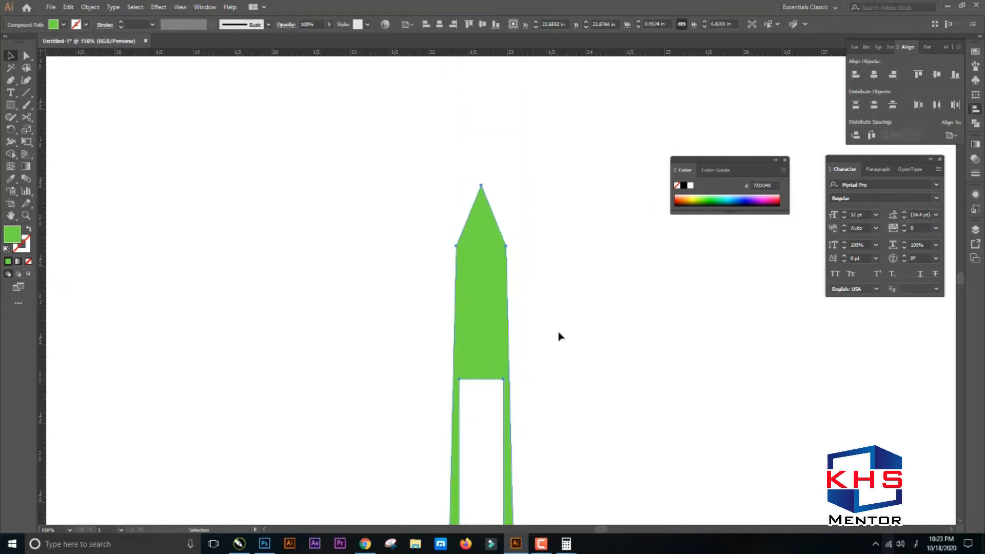
pyautogui.scroll(-3, 559, 337)
pyautogui.moveTo(578, 429); pyautogui.dragTo(461, 326)
pyautogui.moveTo(461, 149); pyautogui.dragTo(398, 429)
pyautogui.click(402, 423)
pyautogui.hotkey('ctrl', 'space')
pyautogui.moveTo(341, 314); pyautogui.dragTo(438, 434)
pyautogui.click(518, 345)
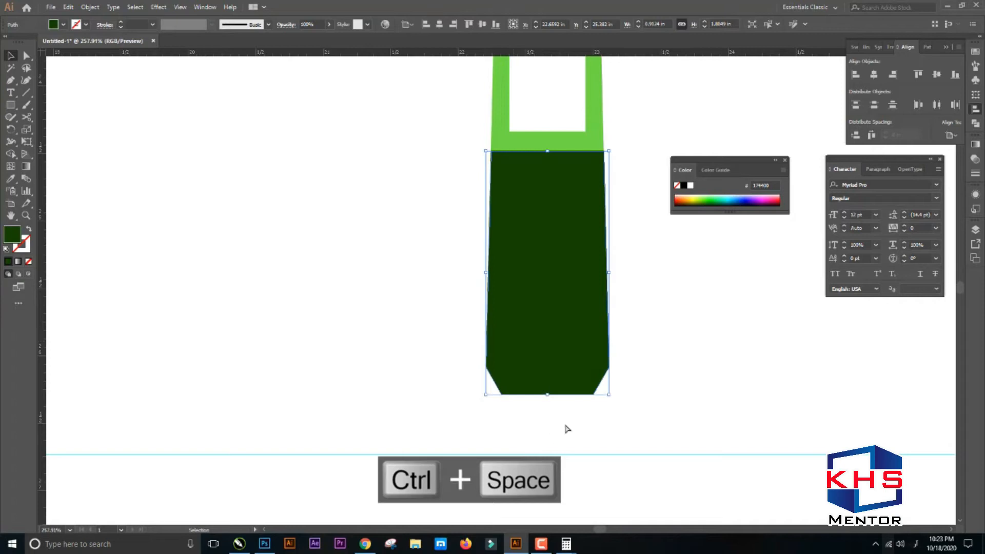
pyautogui.press('a')
pyautogui.moveTo(632, 382); pyautogui.dragTo(491, 433)
pyautogui.hotkey('shift', 'Down')
pyautogui.hotkey('shift', 'Down')
pyautogui.hotkey('shift', 'Down')
# Move the dark section's two bottom corner points inward by about 0.14 in each to taper the end
pyautogui.moveTo(648, 396); pyautogui.dragTo(576, 451)
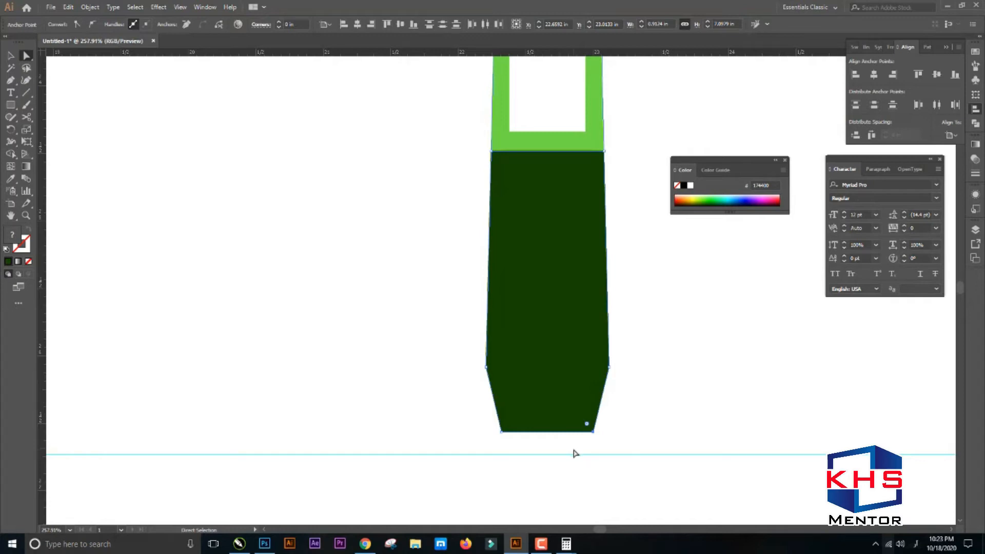
pyautogui.hotkey('shift', 'Left')
pyautogui.moveTo(472, 415); pyautogui.dragTo(522, 454)
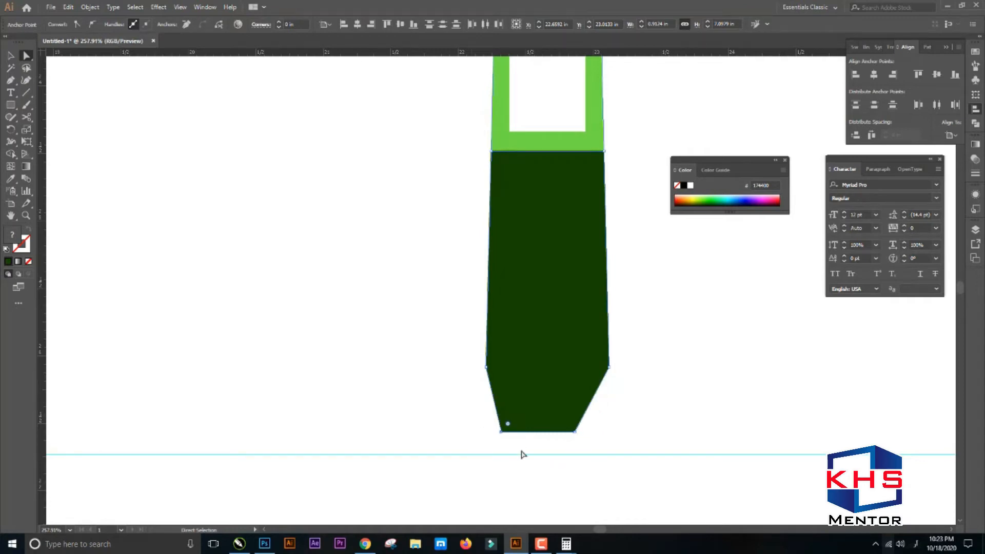
pyautogui.hotkey('shift', 'Right')
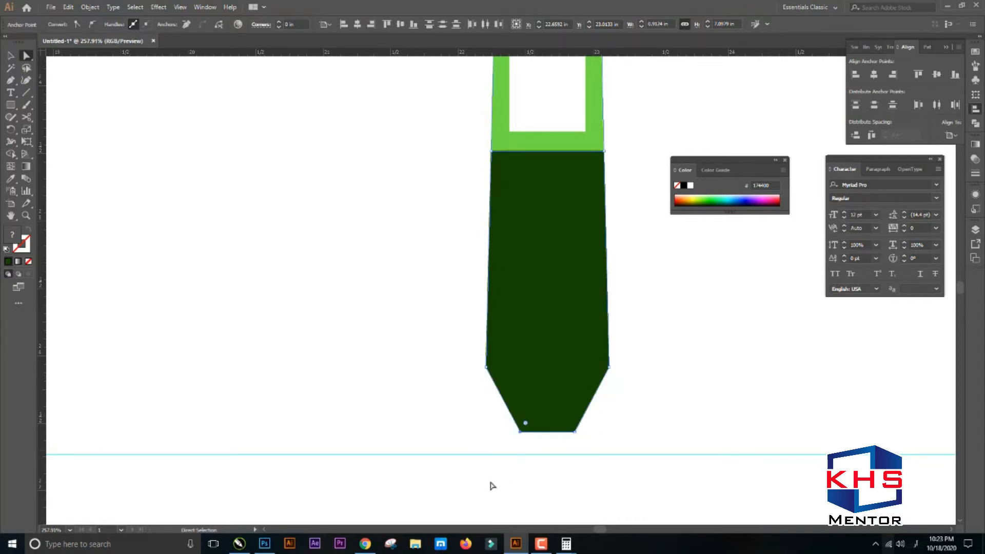
# Group all parts of the hand and move the group onto the middle of the gray dial
pyautogui.scroll(-4, 468, 414)
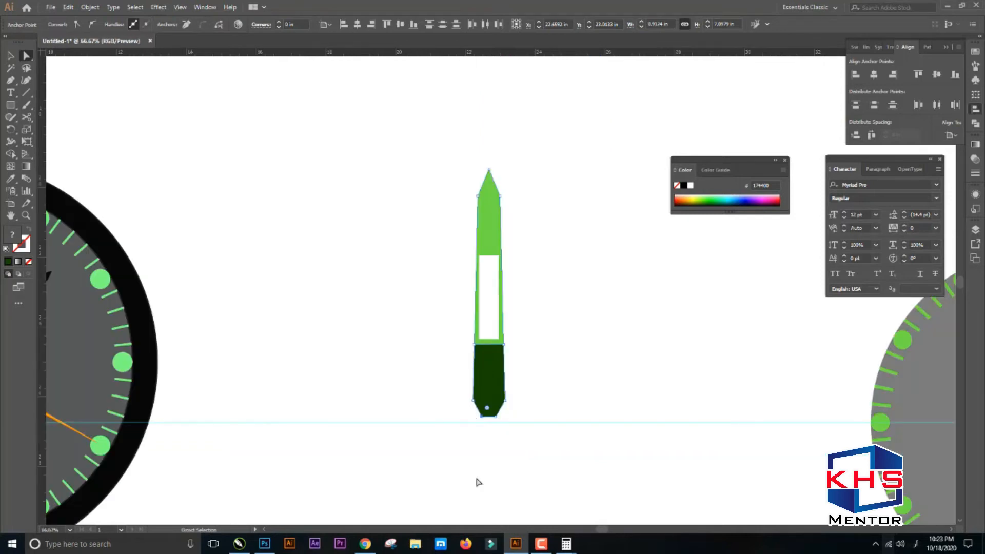
pyautogui.moveTo(597, 152); pyautogui.dragTo(365, 454)
pyautogui.hotkey('ctrl', 'g')
pyautogui.moveTo(574, 279); pyautogui.dragTo(290, 250)
pyautogui.moveTo(203, 191); pyautogui.dragTo(760, 315)
pyautogui.moveTo(763, 426); pyautogui.dragTo(556, 314)
# Scale the hand proportionally to about 0.52 × 4.01 in and place its dark base over the guide intersection
pyautogui.hotkey('ctrl', 'space')
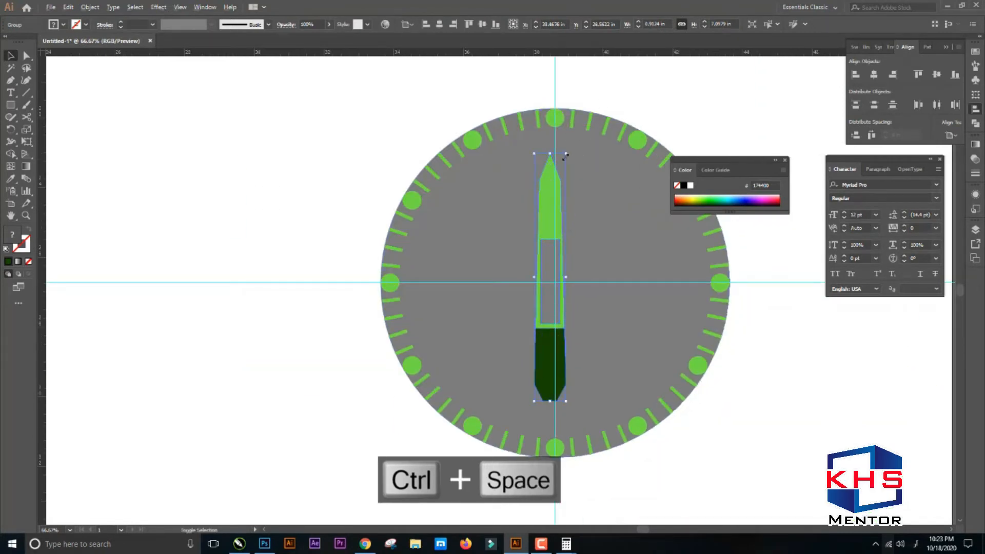
pyautogui.moveTo(565, 156)
pyautogui.mouseDown()
pyautogui.moveTo(563, 176)
pyautogui.moveTo(574, 162)
pyautogui.moveTo(562, 165)
pyautogui.mouseUp()
pyautogui.hotkey('ctrl', 'space')
pyautogui.click(625, 378)
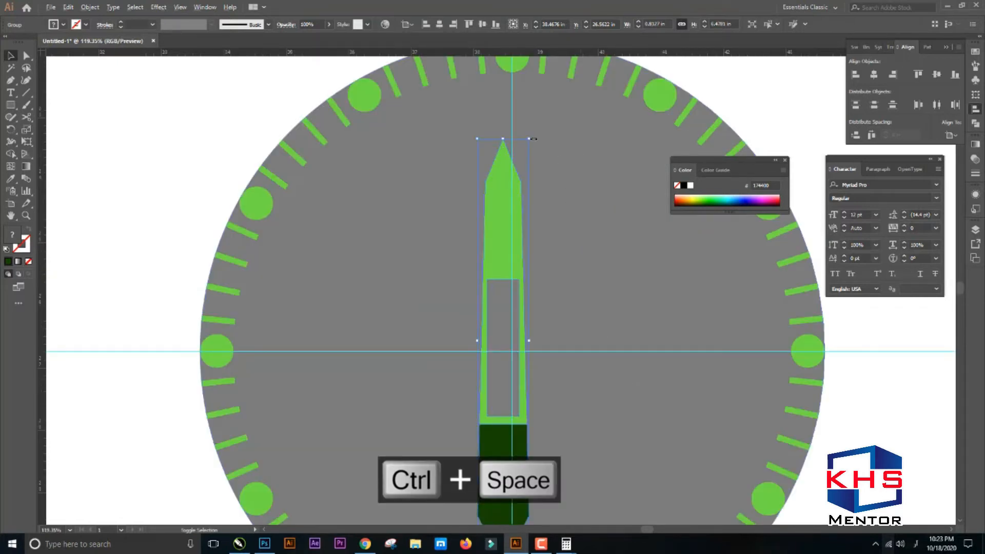
pyautogui.moveTo(531, 138); pyautogui.dragTo(520, 216)
pyautogui.moveTo(509, 443); pyautogui.dragTo(518, 348)
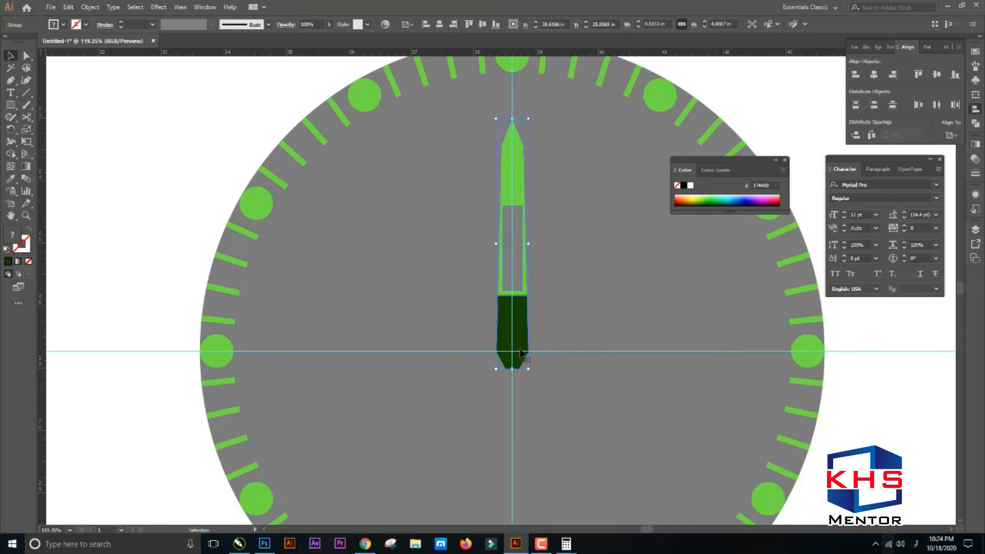
# Rotate the hand about 30° counterclockwise toward the 11 o'clock marker and seat its base on the dial's center
pyautogui.moveTo(500, 115); pyautogui.dragTo(467, 139)
pyautogui.moveTo(564, 336); pyautogui.dragTo(508, 348)
pyautogui.hotkey('ctrl', 'space')
pyautogui.moveTo(436, 262); pyautogui.dragTo(552, 370)
pyautogui.moveTo(600, 398); pyautogui.dragTo(571, 362)
pyautogui.scroll(-6, 570, 364)
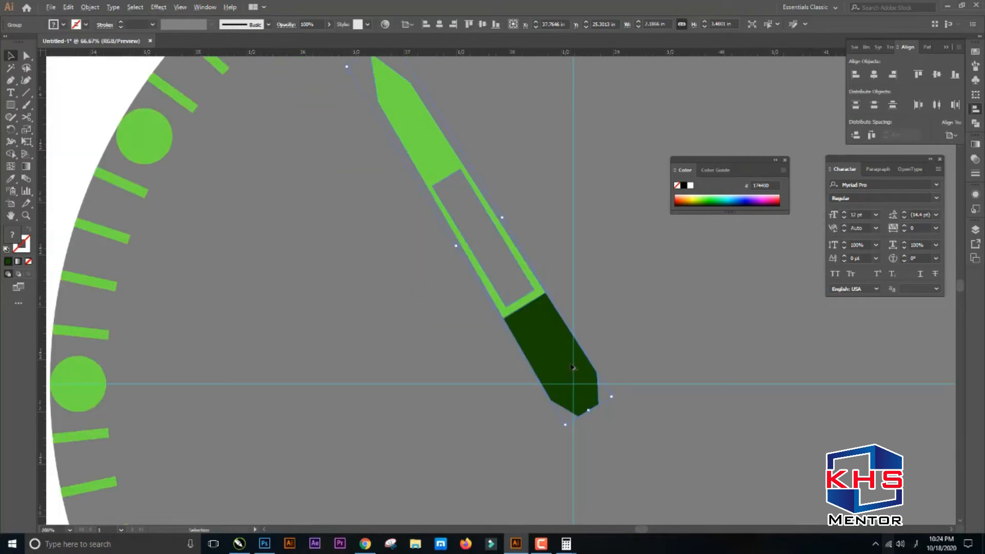
# Duplicate the hand and rotate the copy to point just past 3 o'clock, with its base on the dial's center
pyautogui.scroll(-3, 573, 367)
pyautogui.press('a')
pyautogui.press('v')
pyautogui.moveTo(566, 370); pyautogui.dragTo(632, 360)
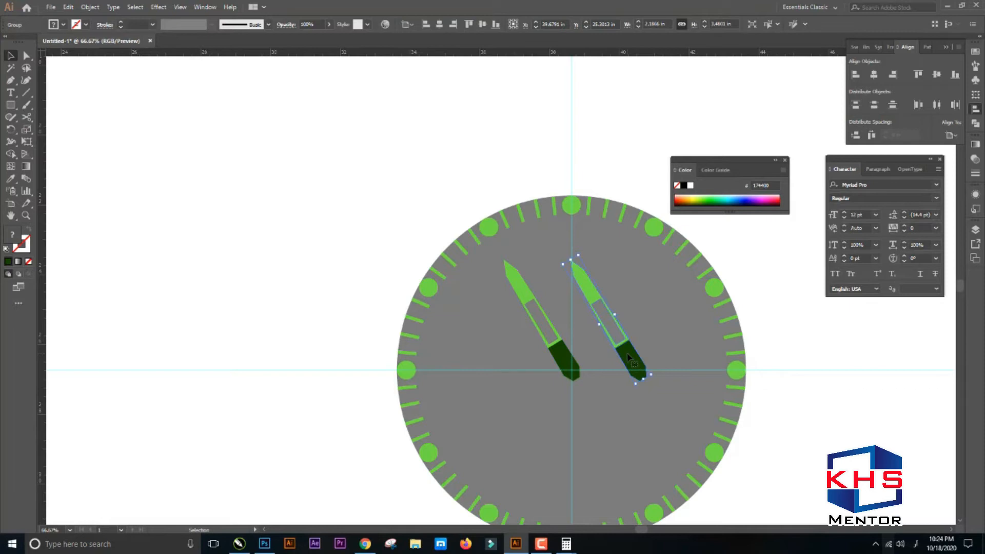
pyautogui.moveTo(580, 253); pyautogui.dragTo(664, 396)
pyautogui.hotkey('ctrl', 'space')
pyautogui.moveTo(539, 331)
pyautogui.mouseDown()
pyautogui.moveTo(626, 404)
pyautogui.moveTo(559, 340)
pyautogui.moveTo(544, 343)
pyautogui.mouseUp()
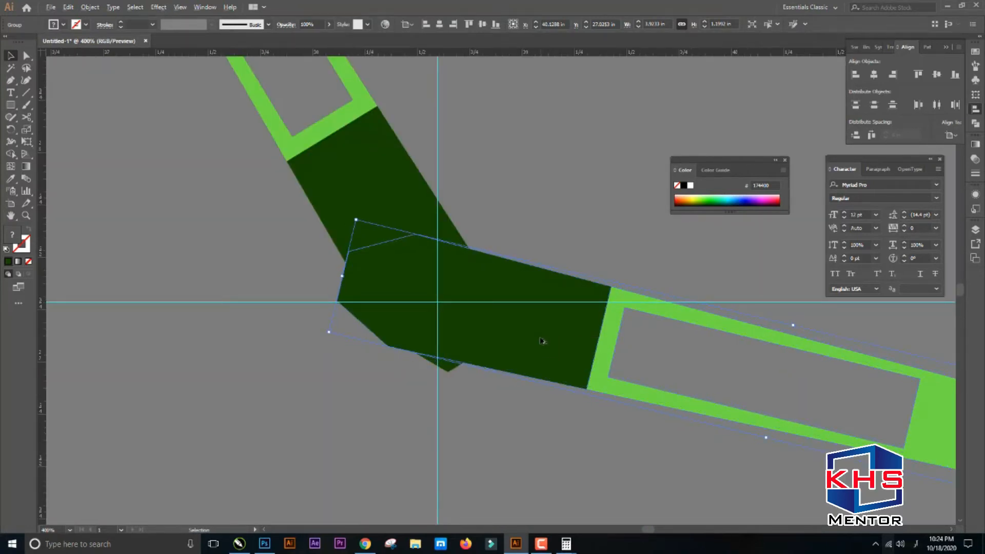
# Lengthen the copied hand by scaling it proportionally until its tip nearly reaches the tick marks, and deselect it
pyautogui.scroll(-5, 543, 341)
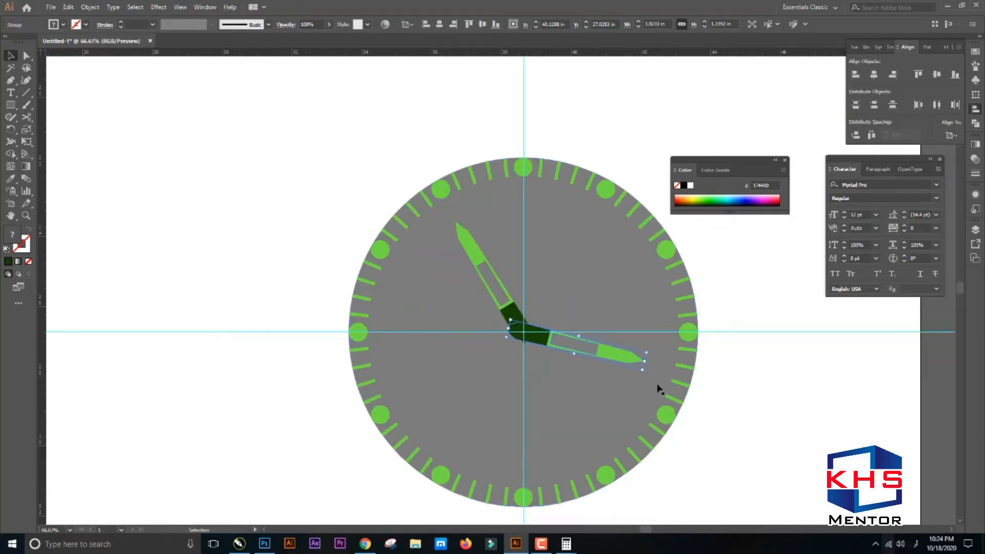
pyautogui.moveTo(643, 370); pyautogui.dragTo(665, 383)
pyautogui.click(745, 391)
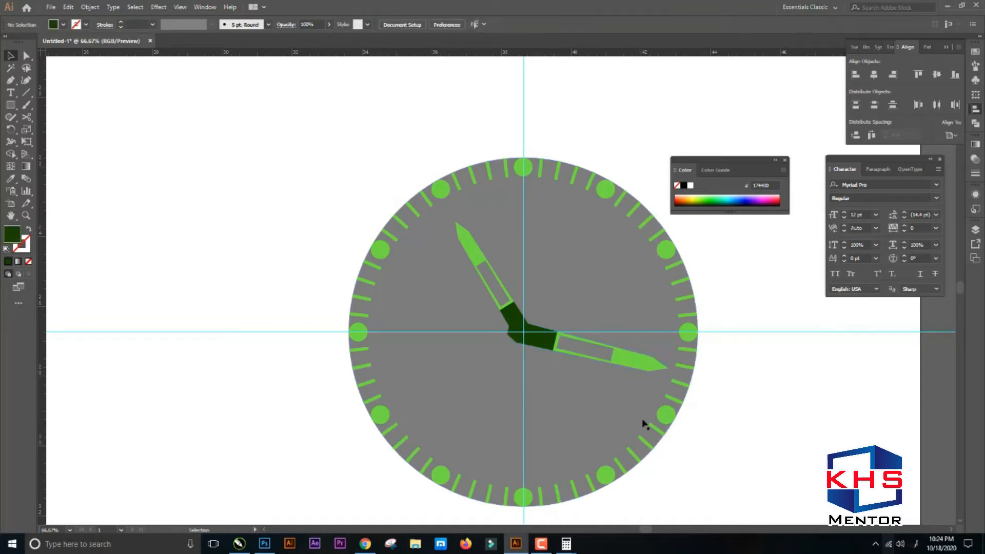
# Enlarge both the hour hand and the minute hand slightly so their tips reach farther out on the dial
pyautogui.click(467, 238)
pyautogui.moveTo(450, 225); pyautogui.dragTo(442, 219)
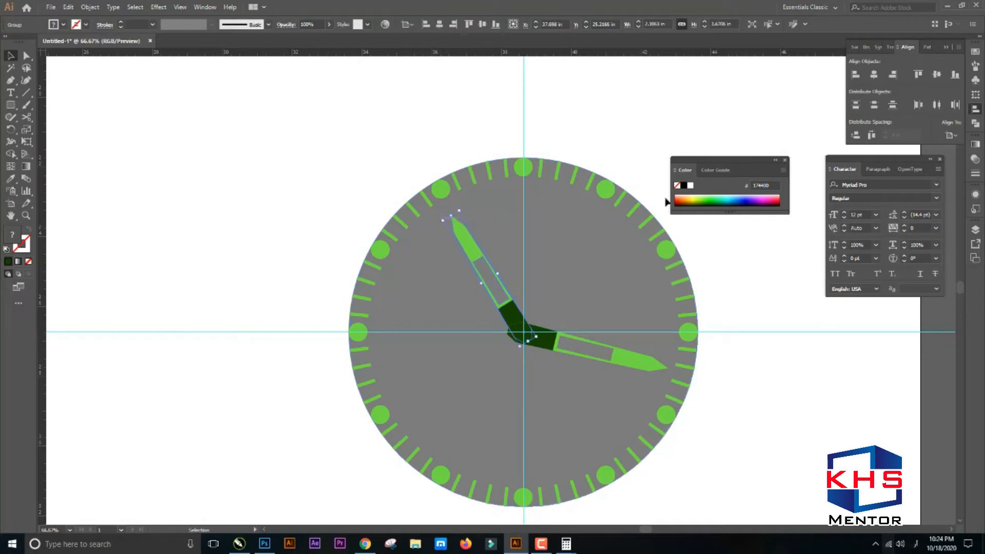
pyautogui.click(743, 335)
pyautogui.click(662, 380)
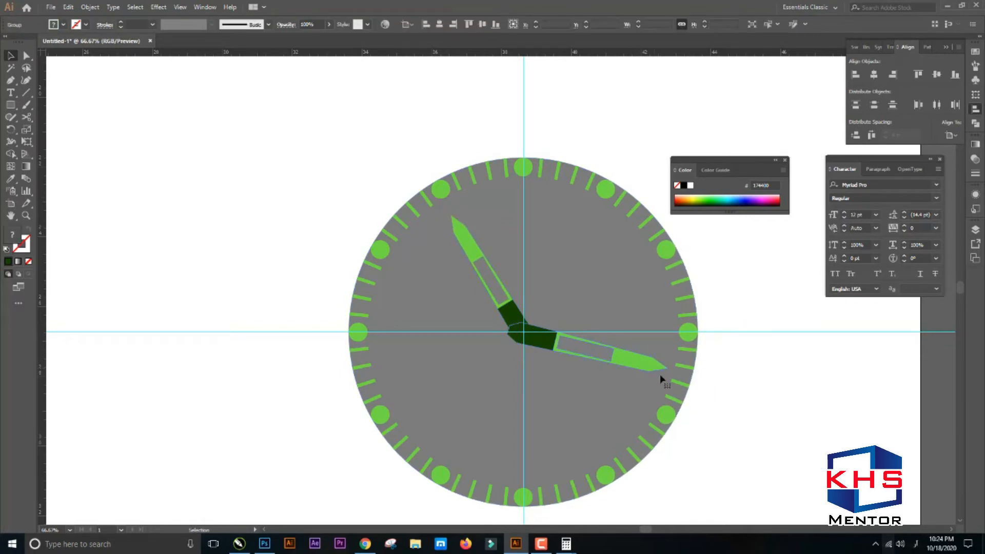
pyautogui.moveTo(664, 377); pyautogui.dragTo(672, 381)
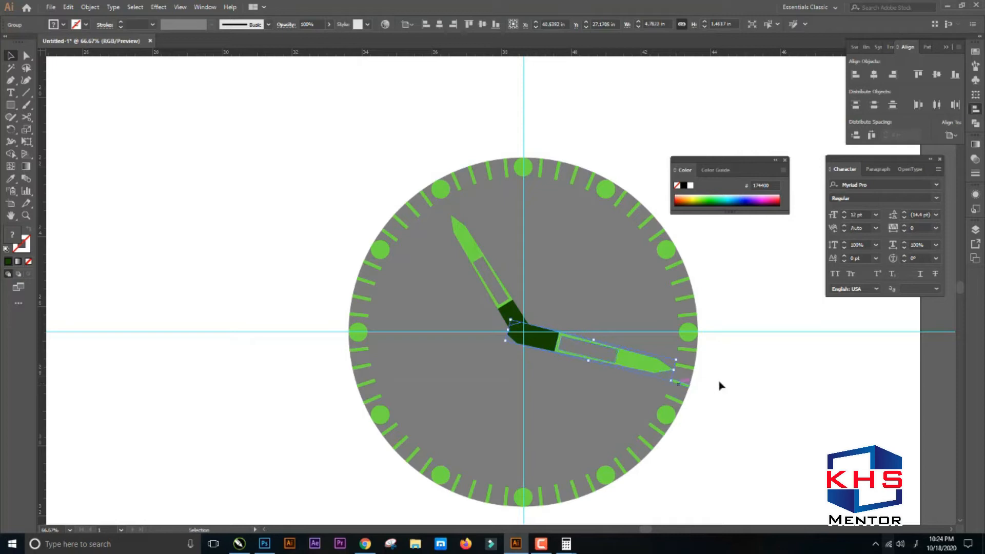
pyautogui.click(722, 383)
# Draw a tall, thin dark green rectangle about 0.32 × 7.97 in on the blank area beside the dial
pyautogui.hotkey('ctrl', 'space')
pyautogui.moveTo(283, 127); pyautogui.dragTo(654, 480)
pyautogui.press('space')
pyautogui.moveTo(235, 200); pyautogui.dragTo(404, 292)
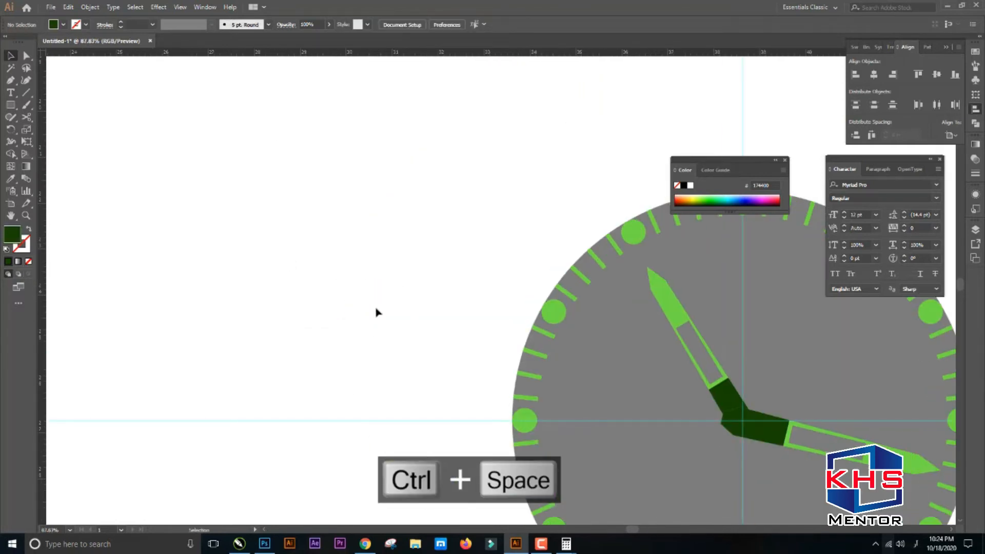
pyautogui.press('m')
pyautogui.moveTo(228, 109); pyautogui.dragTo(242, 474)
# Taper the thin rectangle toward its upper end by nudging both top corner points evenly inward
pyautogui.hotkey('ctrl', 'space')
pyautogui.moveTo(180, 227); pyautogui.dragTo(284, 329)
pyautogui.moveTo(553, 354); pyautogui.dragTo(545, 354)
pyautogui.moveTo(540, 275); pyautogui.dragTo(536, 480)
pyautogui.moveTo(540, 155); pyautogui.dragTo(537, 276)
pyautogui.press('a')
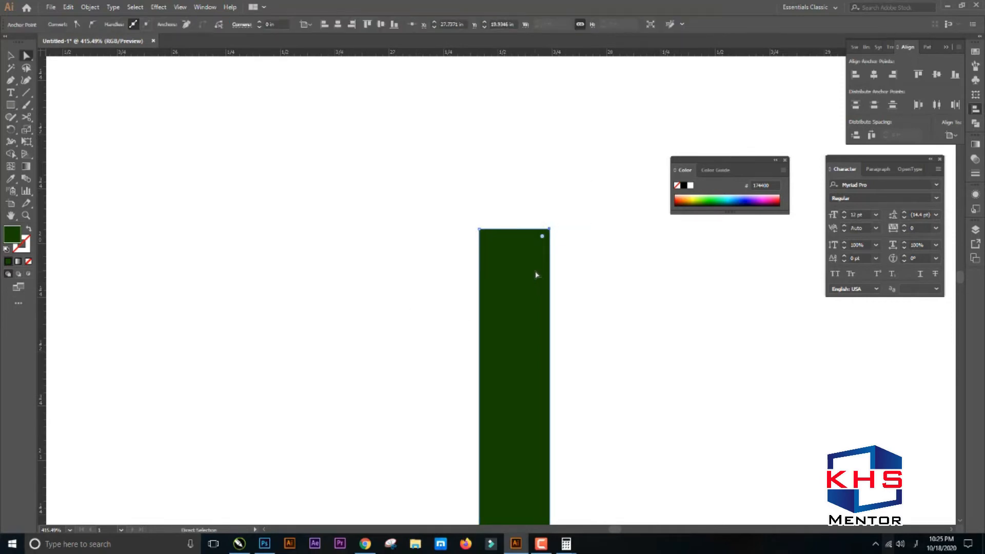
pyautogui.press('Left')
pyautogui.press('Left')
pyautogui.press('Left')
pyautogui.press('Left')
pyautogui.press('Left')
pyautogui.press('Left')
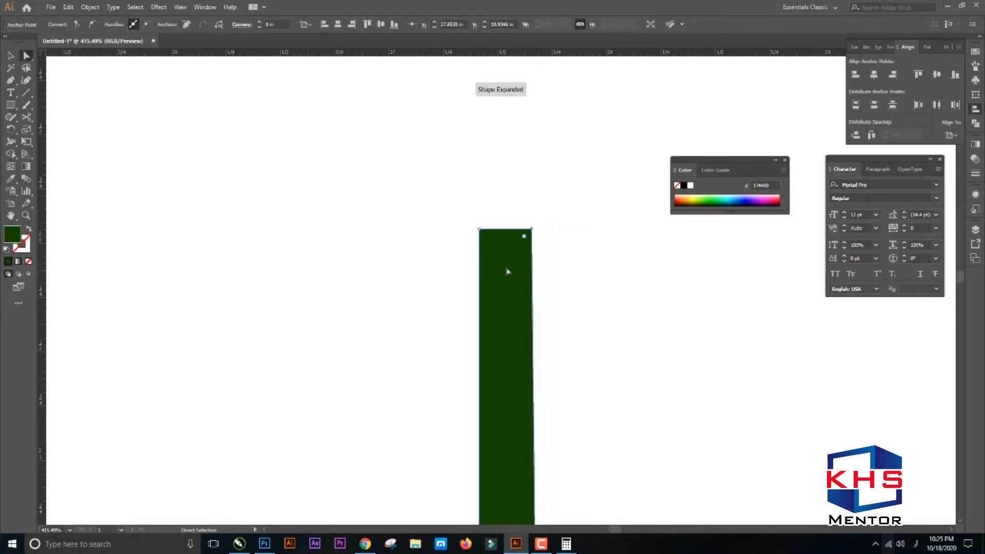
pyautogui.scroll(-6, 510, 281)
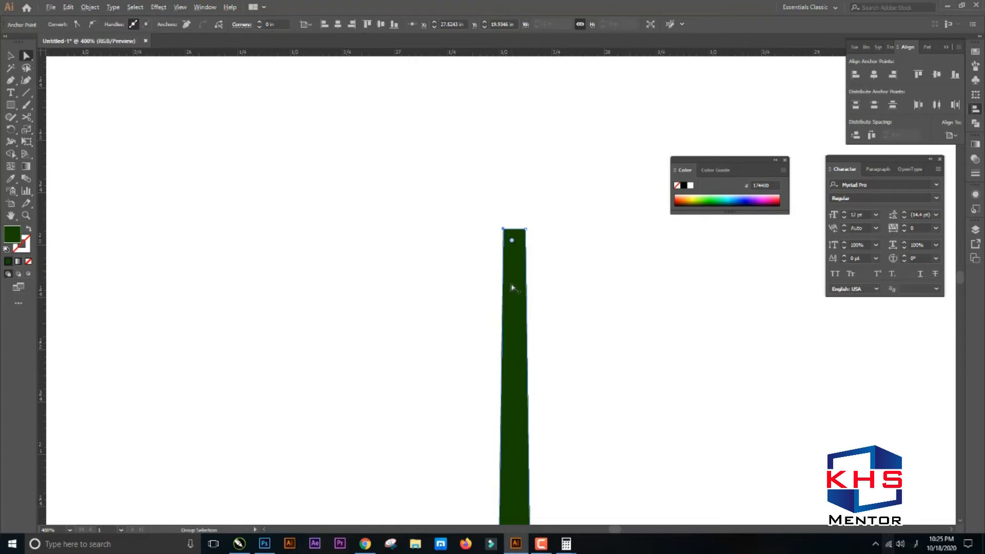
pyautogui.scroll(-1, 515, 292)
# Draw a dark green rectangle about 0.53 × 1.88 in over the tapered strip's lower end and center it on the strip
pyautogui.hotkey('ctrl', 'space')
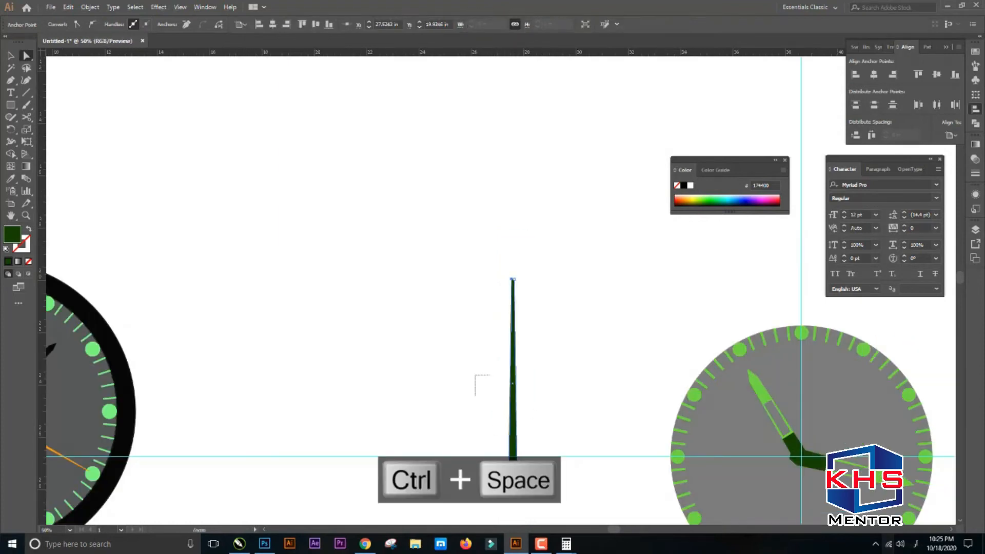
pyautogui.moveTo(479, 385); pyautogui.dragTo(535, 509)
pyautogui.moveTo(427, 212); pyautogui.dragTo(666, 490)
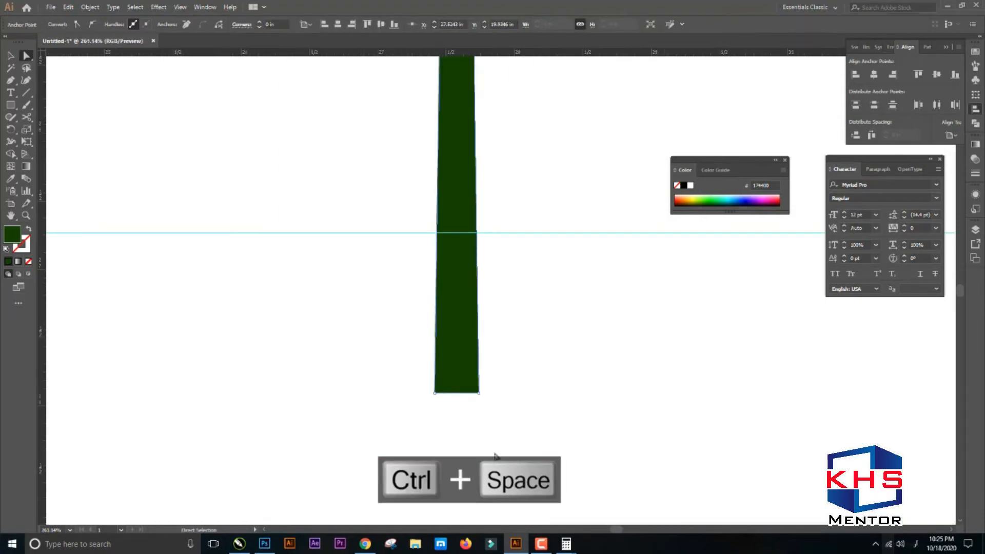
pyautogui.press('m')
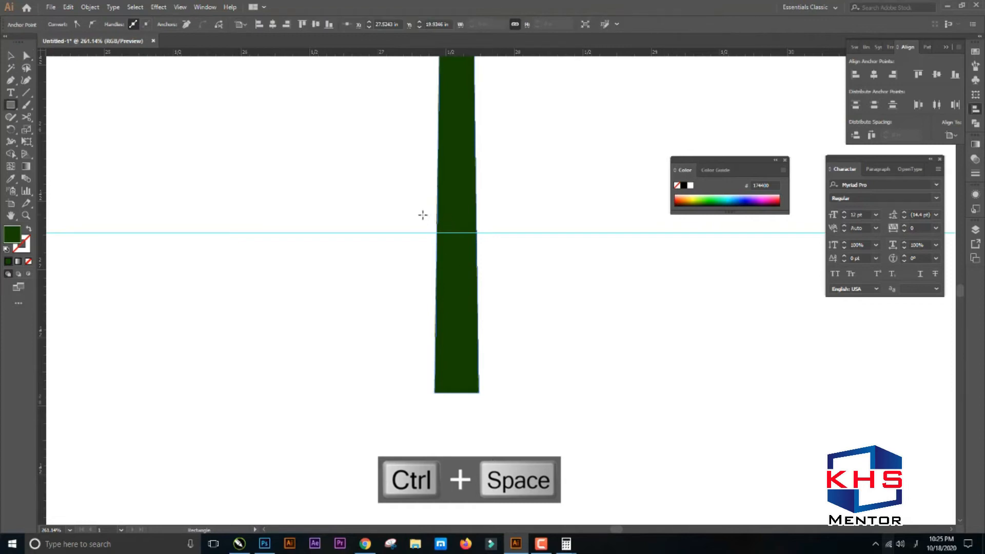
pyautogui.moveTo(427, 203); pyautogui.dragTo(498, 410)
pyautogui.press('v')
pyautogui.moveTo(463, 204); pyautogui.dragTo(463, 153)
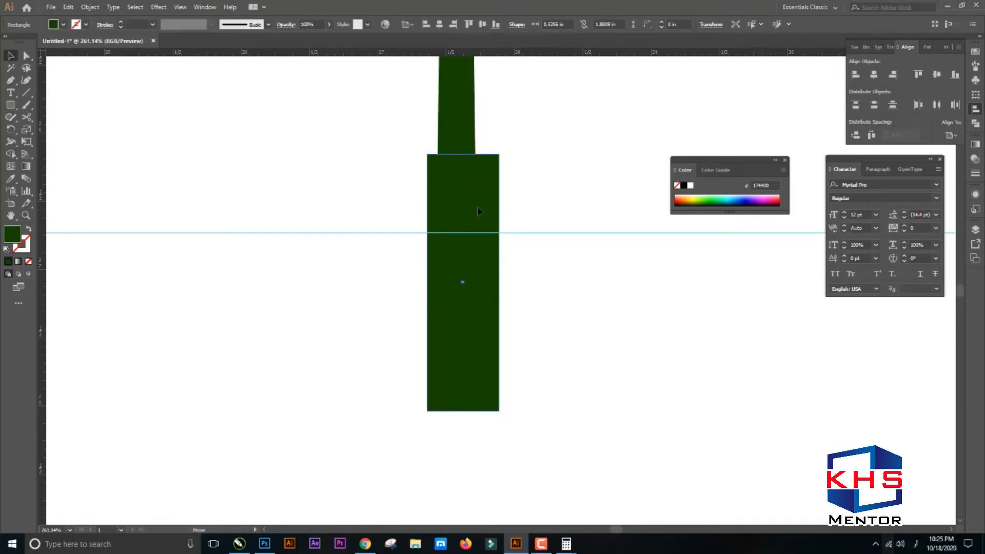
pyautogui.moveTo(478, 210); pyautogui.dragTo(471, 208)
# Trim away the rectangle outside the tapered strip with Shape Builder, leaving a separate base piece, and deselect
pyautogui.click(466, 121)
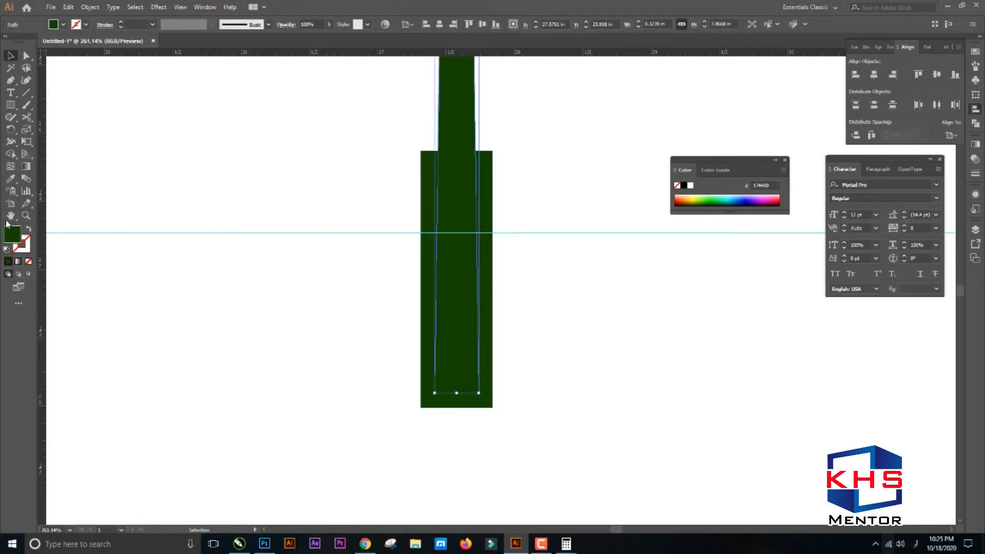
pyautogui.click(11, 154)
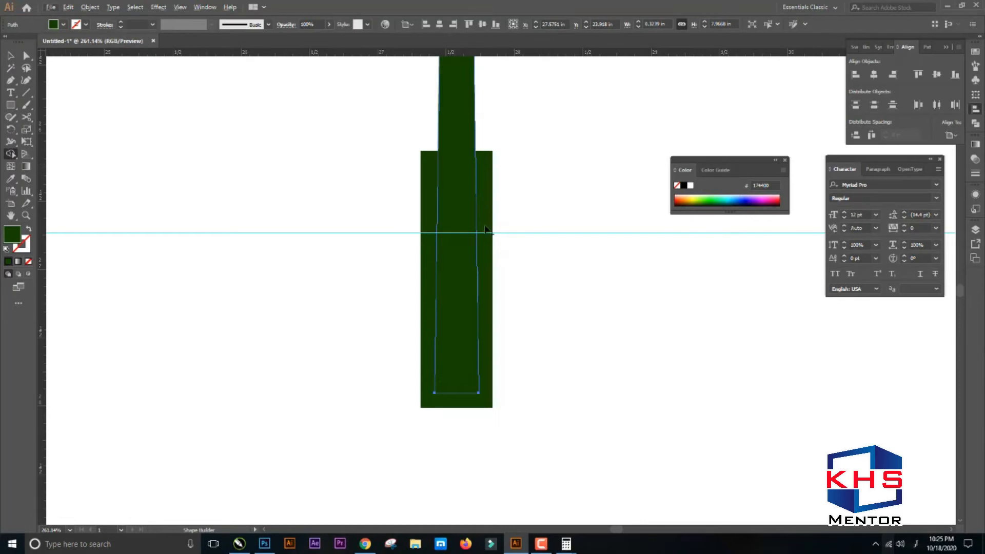
pyautogui.press('v')
pyautogui.moveTo(536, 139); pyautogui.dragTo(413, 233)
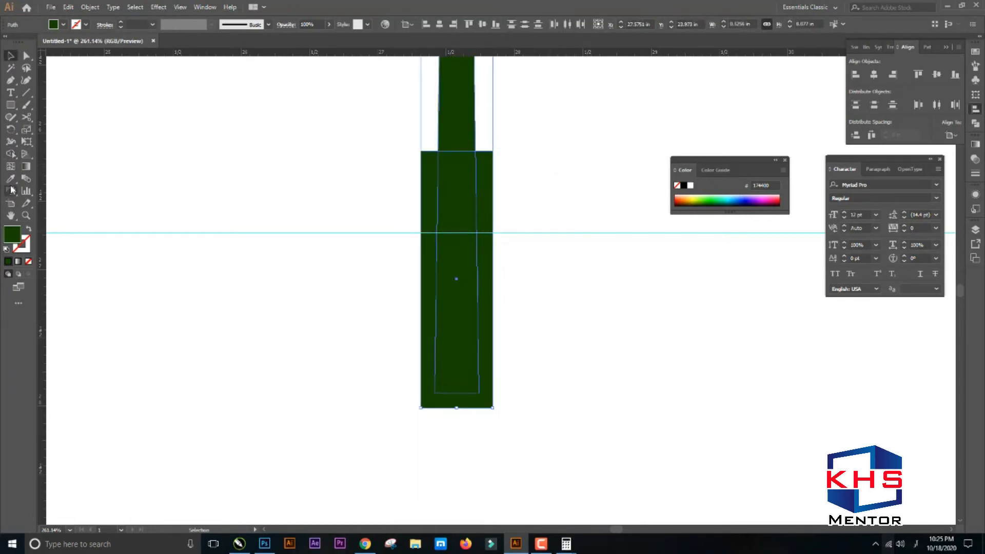
pyautogui.click(9, 155)
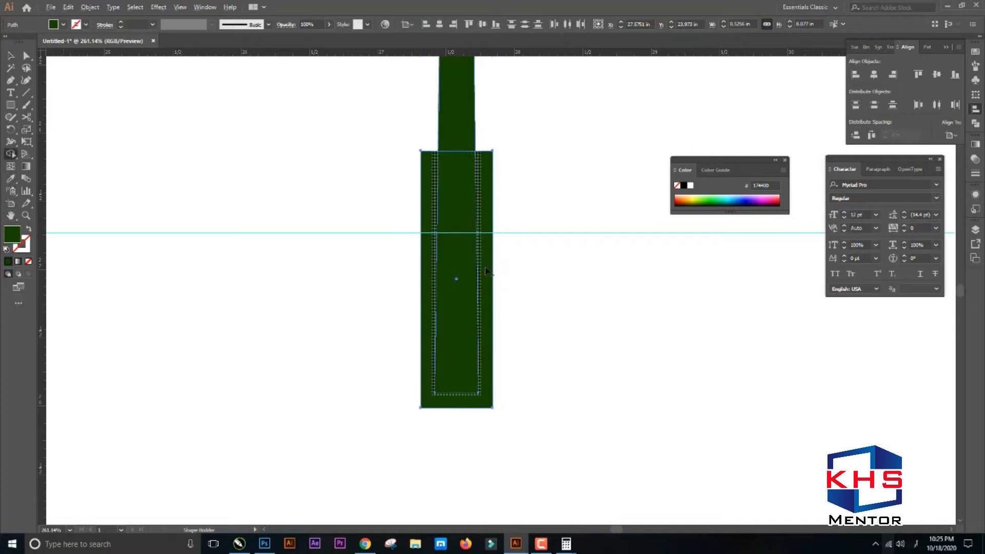
pyautogui.keyDown('alt'); pyautogui.click(486, 270); pyautogui.keyUp('alt')
pyautogui.press('v')
pyautogui.click(548, 241)
pyautogui.moveTo(460, 285); pyautogui.dragTo(385, 328)
pyautogui.hotkey('ctrl', 'z')
pyautogui.moveTo(429, 197); pyautogui.dragTo(340, 380)
pyautogui.hotkey('ctrl', 'z')
# Fill the long tapered strip with a vivid, fully saturated orange and deselect it
pyautogui.doubleClick(13, 234)
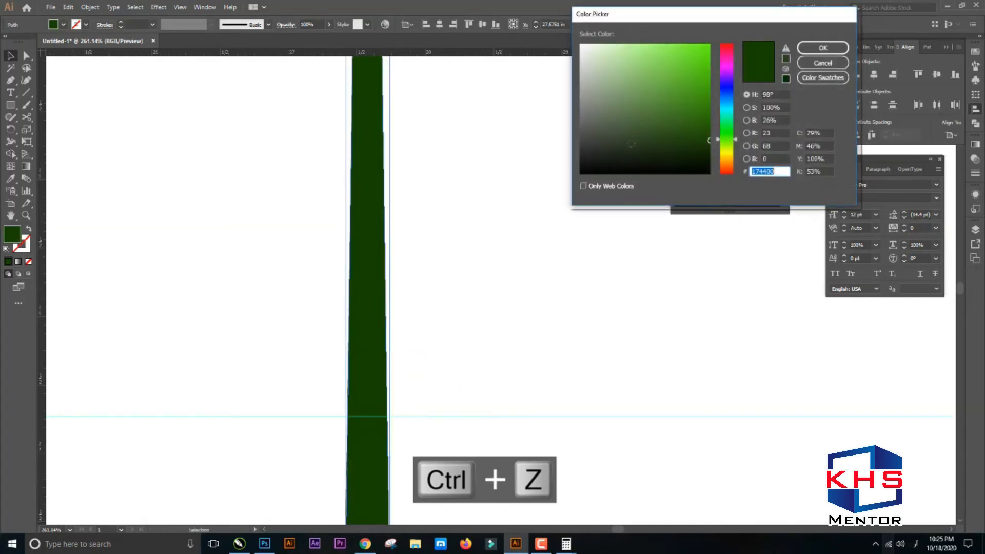
pyautogui.moveTo(730, 142); pyautogui.dragTo(736, 167)
pyautogui.click(695, 102)
pyautogui.click(710, 45)
pyautogui.click(822, 48)
pyautogui.click(513, 308)
# Set the long upper strip's fill to yellow-orange with CMYK values 0, 30, 95, 0
pyautogui.moveTo(363, 416); pyautogui.dragTo(382, 310)
pyautogui.click(379, 406)
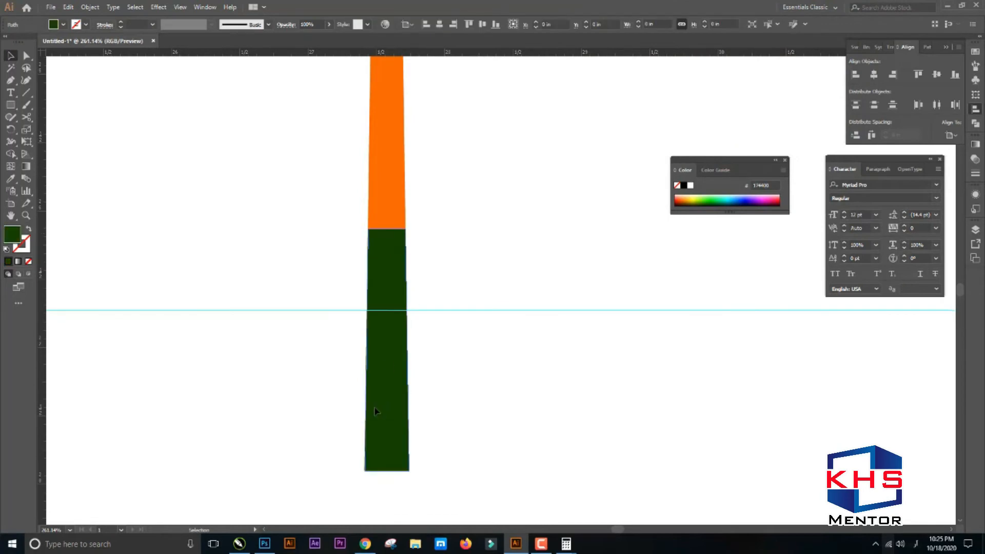
pyautogui.click(394, 154)
pyautogui.doubleClick(19, 239)
pyautogui.moveTo(670, 74); pyautogui.dragTo(660, 41)
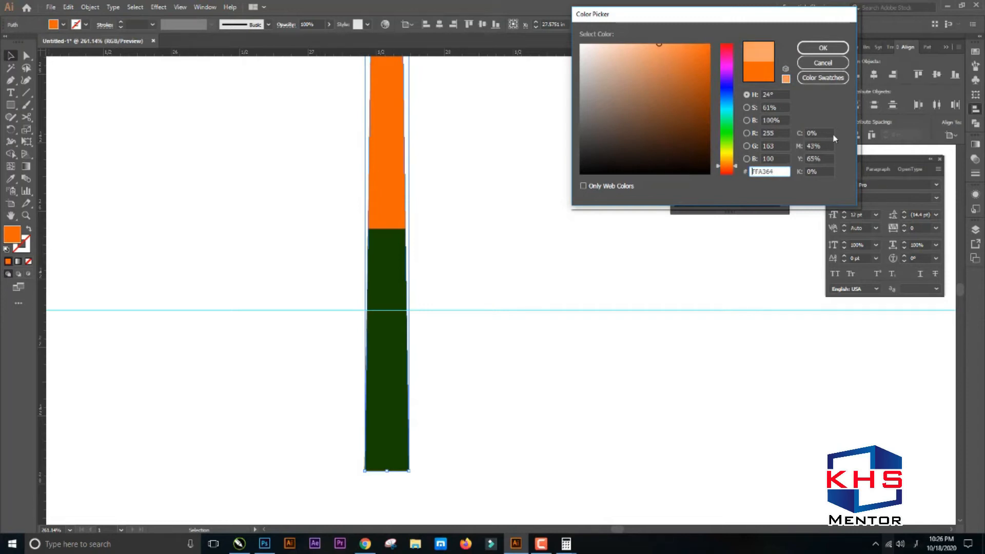
pyautogui.press('Tab')
pyautogui.press('Tab')
pyautogui.write('30')
pyautogui.press('Tab')
pyautogui.write('95')
pyautogui.press('Return')
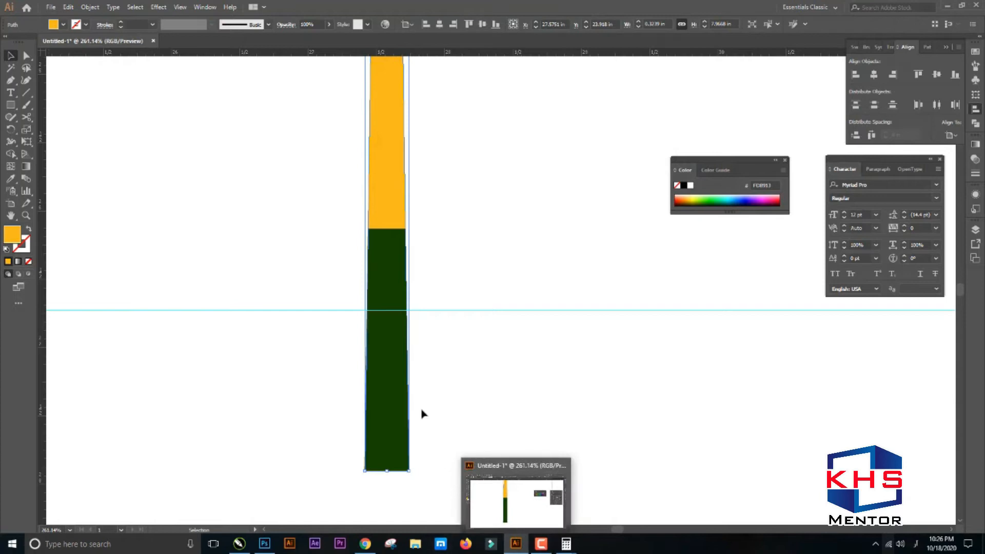
# Set the strip's base piece to an orange fill with CMYK values 0, 60, 100, 0, and deselect it
pyautogui.click(396, 407)
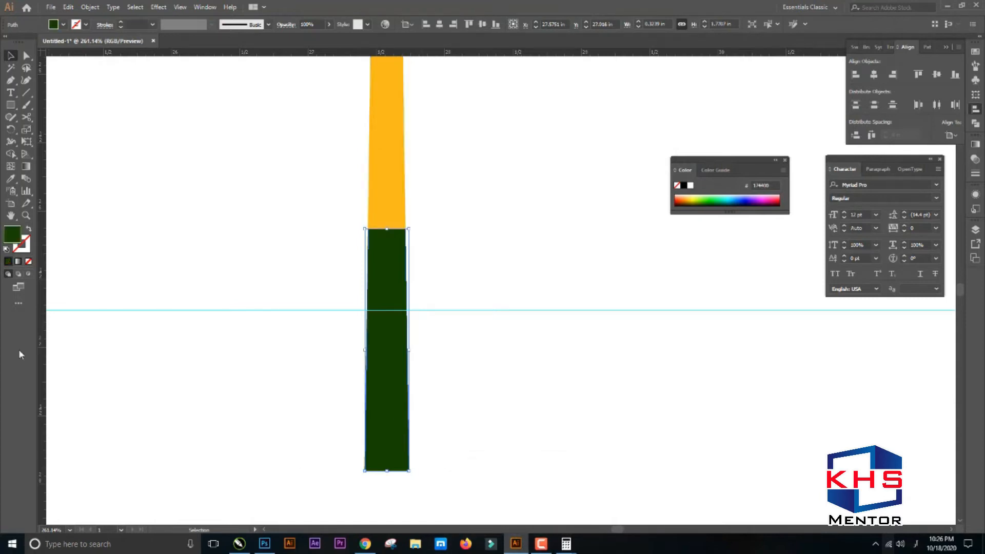
pyautogui.doubleClick(11, 236)
pyautogui.click(821, 132)
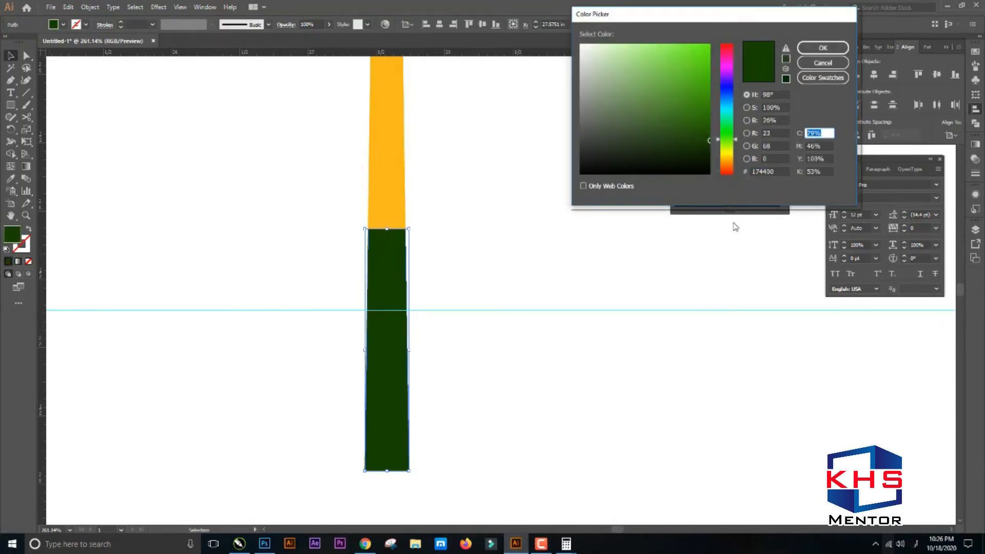
pyautogui.write('0')
pyautogui.press('Tab')
pyautogui.write('60')
pyautogui.press('Tab')
pyautogui.write('100')
pyautogui.press('Tab')
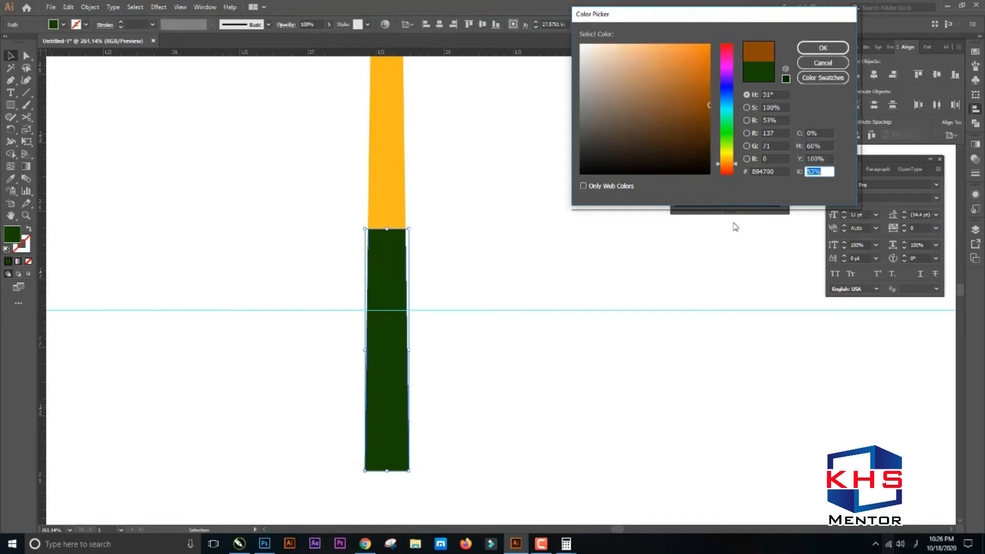
pyautogui.write('0')
pyautogui.press('Return')
pyautogui.keyDown('alt'); pyautogui.scroll(-4, 495, 311); pyautogui.keyUp('alt')
pyautogui.click(528, 218)
# Draw an orange circle about 0.79 in across where the two strip colors meet, centered on the strip
pyautogui.scroll(2, 490, 208)
pyautogui.hscroll(1, 490, 208)
pyautogui.moveTo(462, 148); pyautogui.dragTo(304, 430)
pyautogui.hotkey('ctrl', 'space')
pyautogui.moveTo(311, 308); pyautogui.dragTo(487, 463)
pyautogui.hotkey('ctrl', 'z')
pyautogui.press('l')
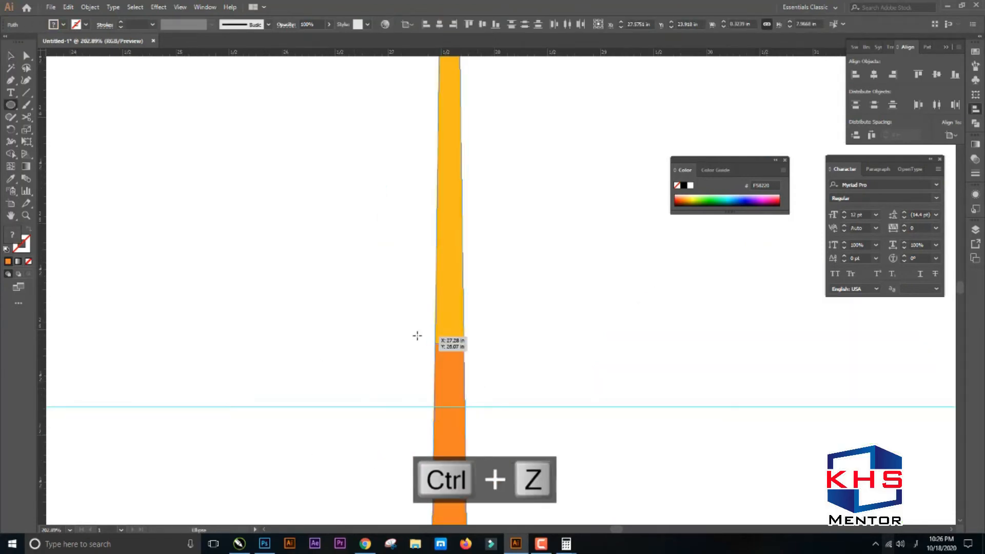
pyautogui.moveTo(414, 335)
pyautogui.mouseDown()
pyautogui.moveTo(470, 384)
pyautogui.moveTo(491, 412)
pyautogui.moveTo(477, 419)
pyautogui.mouseUp()
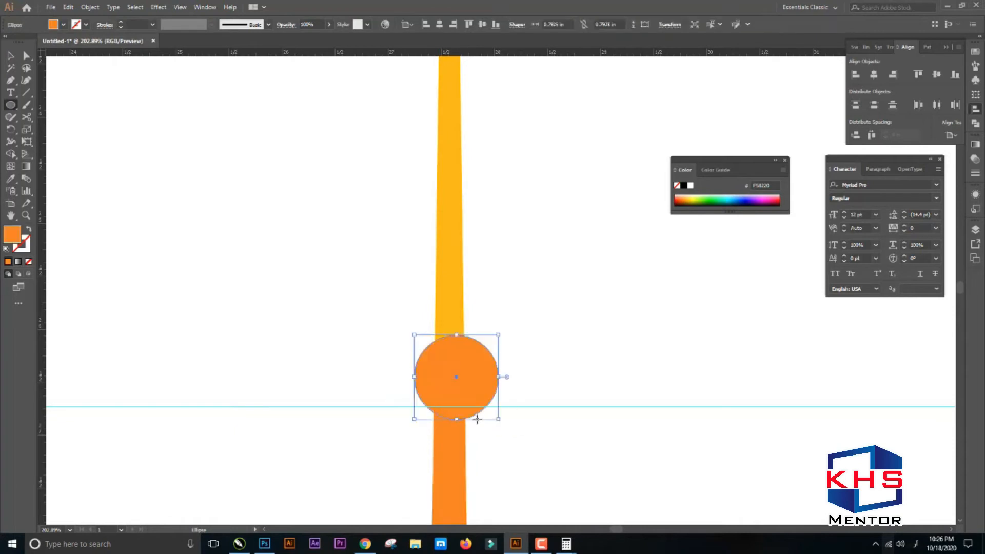
pyautogui.press('v')
pyautogui.moveTo(492, 378)
pyautogui.mouseDown()
pyautogui.moveTo(480, 378)
pyautogui.moveTo(488, 378)
pyautogui.mouseUp()
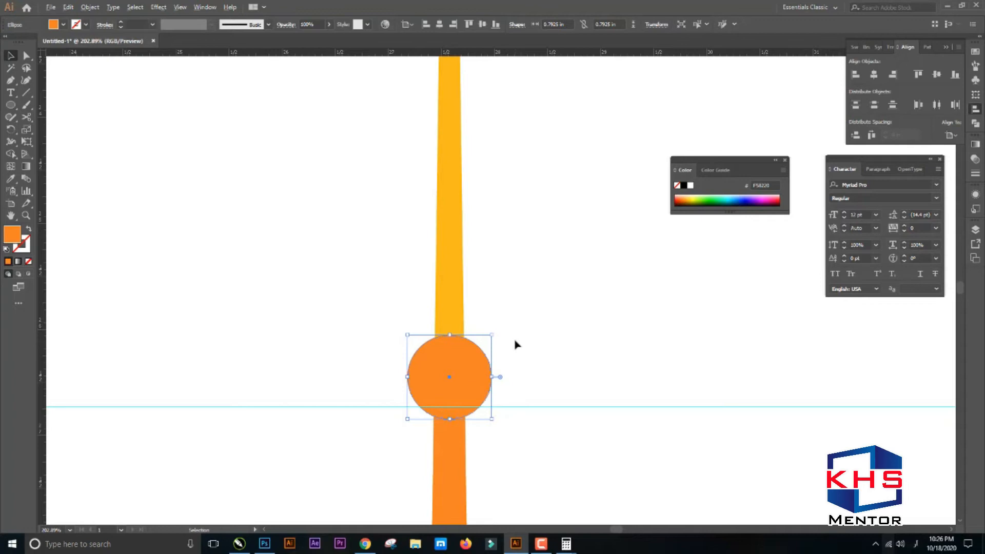
# Fill the circle with the dark green sampled from the minute hand's base using the Eyedropper
pyautogui.scroll(-3, 515, 346)
pyautogui.scroll(-1, 519, 350)
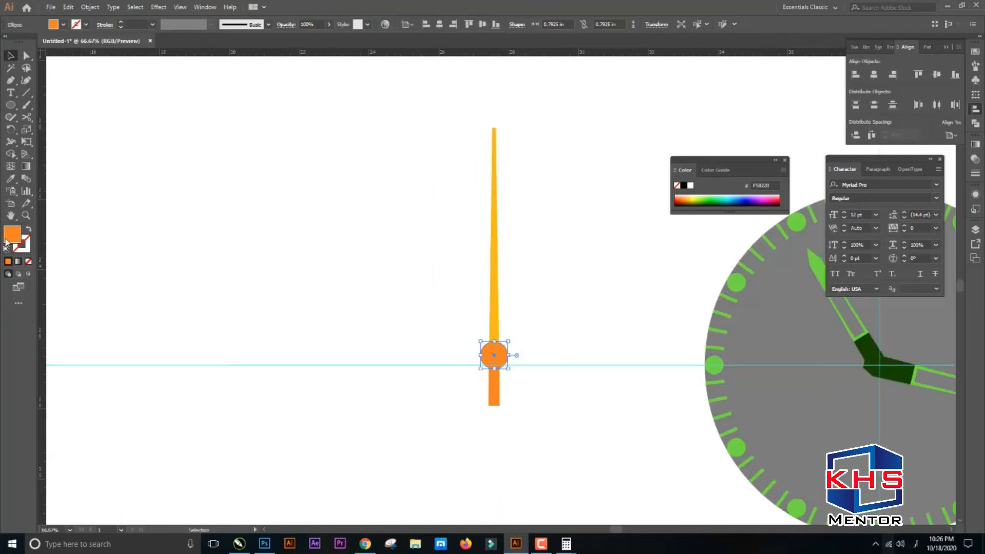
pyautogui.moveTo(472, 255); pyautogui.dragTo(325, 240)
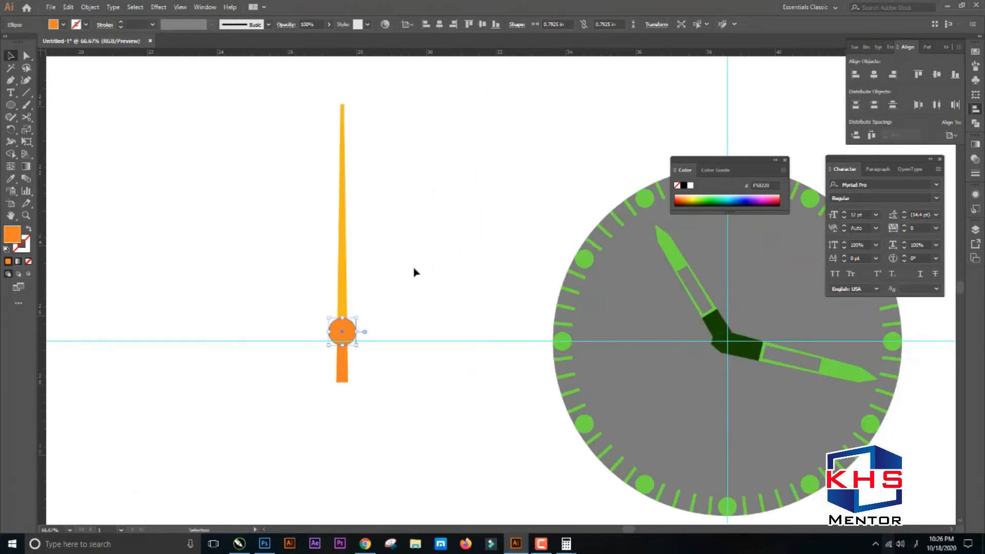
pyautogui.press('i')
pyautogui.click(754, 358)
pyautogui.press('v')
# Shrink the green circle to about 0.67 in across and group it with both strip pieces as the second hand
pyautogui.moveTo(432, 247); pyautogui.dragTo(301, 367)
pyautogui.hotkey('ctrl', 'space')
pyautogui.moveTo(252, 320); pyautogui.dragTo(625, 322)
pyautogui.click(650, 372)
pyautogui.click(625, 355)
pyautogui.click(586, 282)
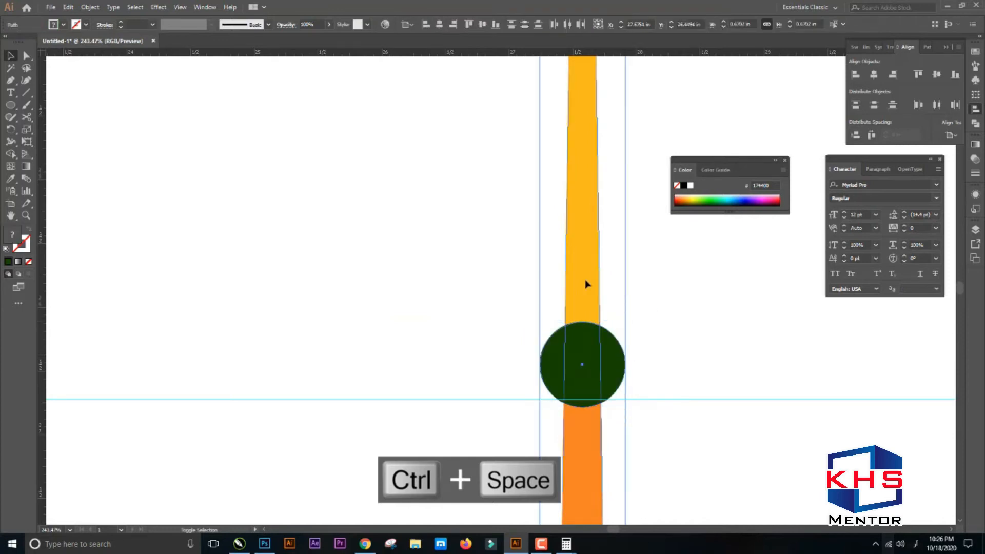
pyautogui.moveTo(796, 287); pyautogui.dragTo(369, 466)
pyautogui.hotkey('ctrl', 'g')
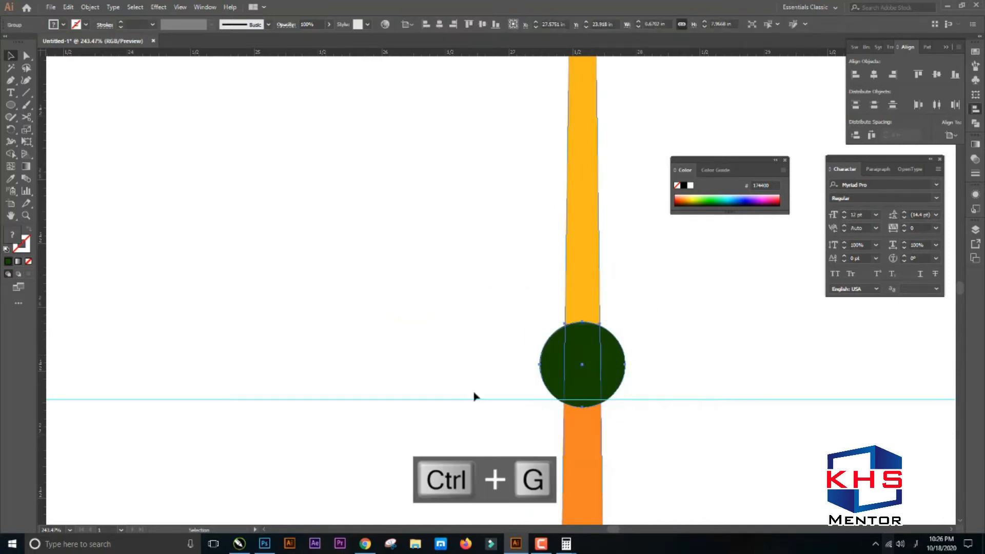
# Place the second hand's circle on the dial's center, with the hand scaled down and rotated to point just before 8 o'clock
pyautogui.scroll(-3, 469, 391)
pyautogui.scroll(-6, 468, 387)
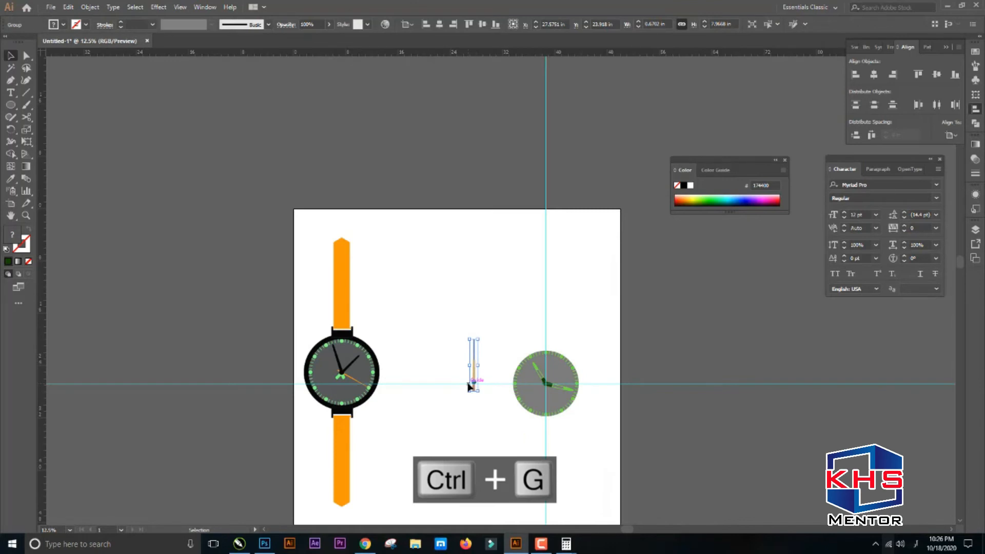
pyautogui.hotkey('ctrl', 'space')
pyautogui.moveTo(402, 265); pyautogui.dragTo(636, 449)
pyautogui.moveTo(390, 242); pyautogui.dragTo(430, 236)
pyautogui.moveTo(303, 198); pyautogui.dragTo(648, 405)
pyautogui.moveTo(308, 220); pyautogui.dragTo(591, 358)
pyautogui.moveTo(597, 203); pyautogui.dragTo(558, 218)
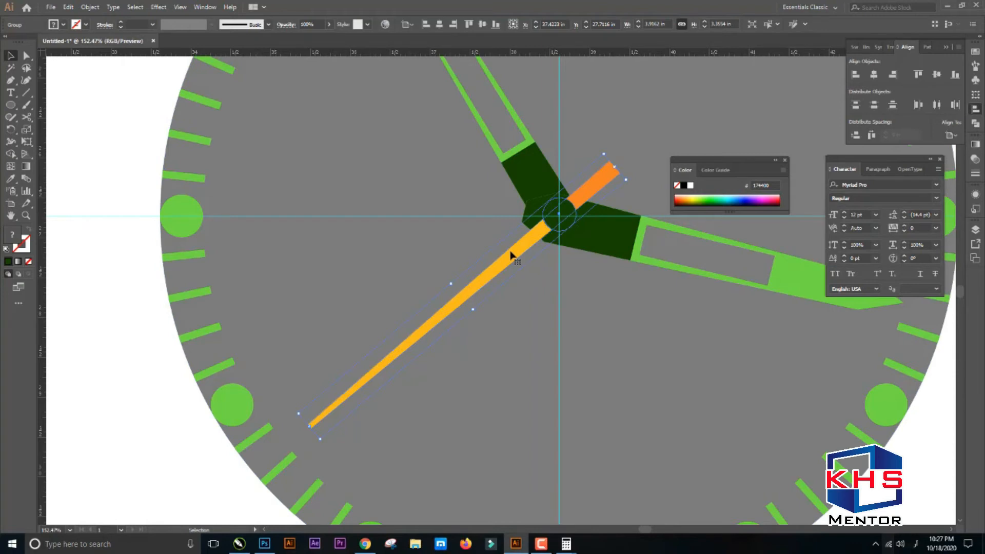
pyautogui.press('l')
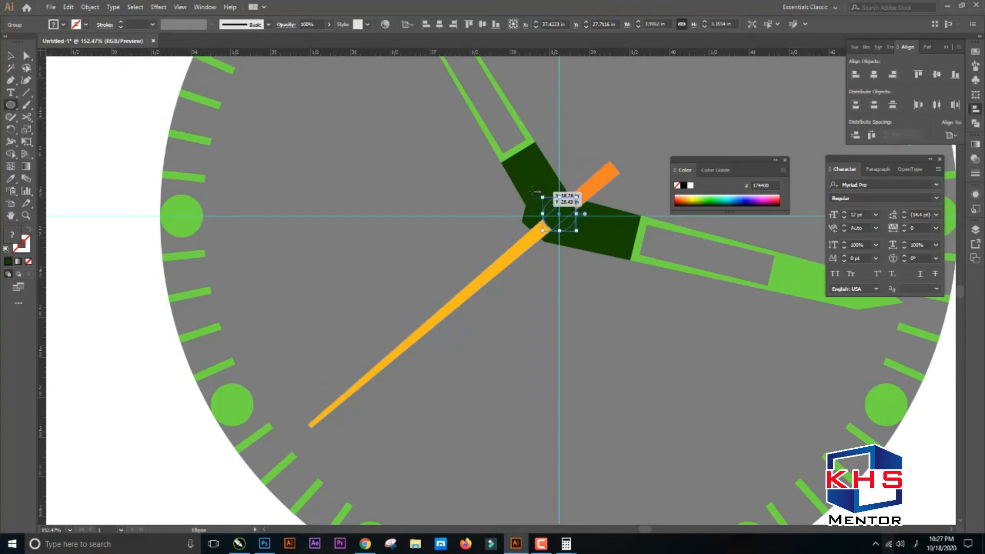
pyautogui.moveTo(560, 216); pyautogui.dragTo(591, 245)
pyautogui.press('v')
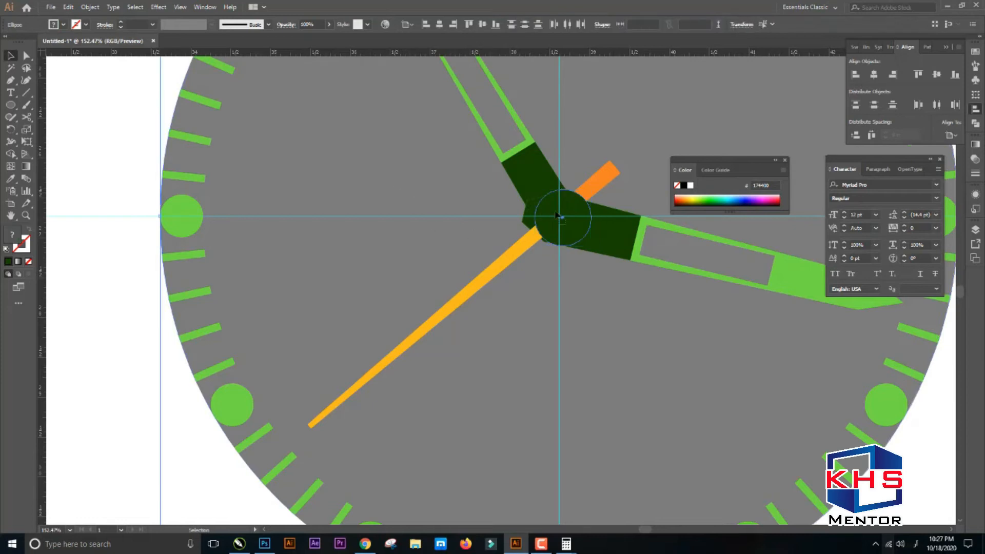
pyautogui.click(81, 306)
pyautogui.click(574, 202)
pyautogui.press('Delete')
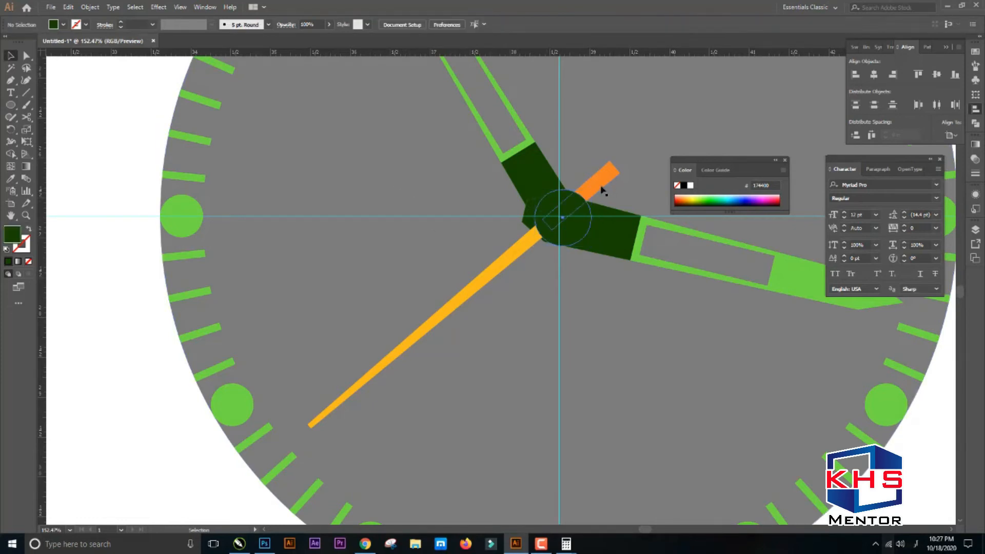
pyautogui.hotkey('ctrl', 'space')
pyautogui.moveTo(480, 134); pyautogui.dragTo(676, 297)
pyautogui.hotkey('ctrl', 'z')
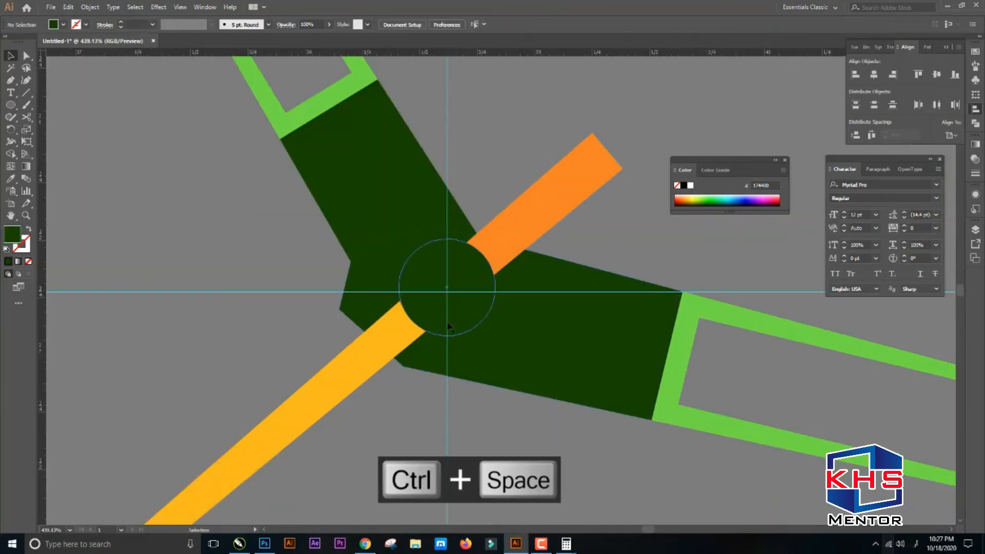
# Replace the second hand's dark green pivot circle with a new circle about 0.58 in across, centered on the guides' intersection
pyautogui.press('Delete')
pyautogui.press('l')
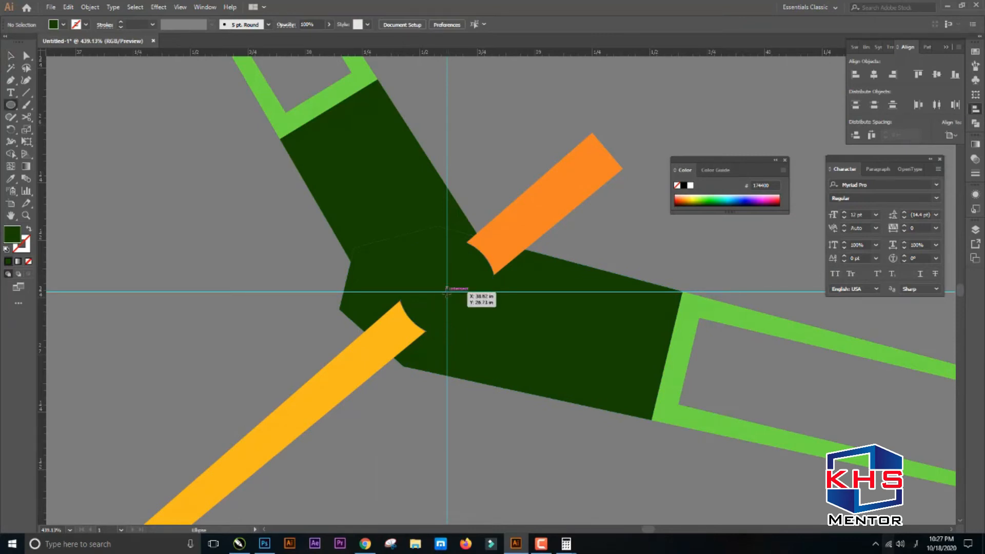
pyautogui.moveTo(447, 292); pyautogui.dragTo(490, 356)
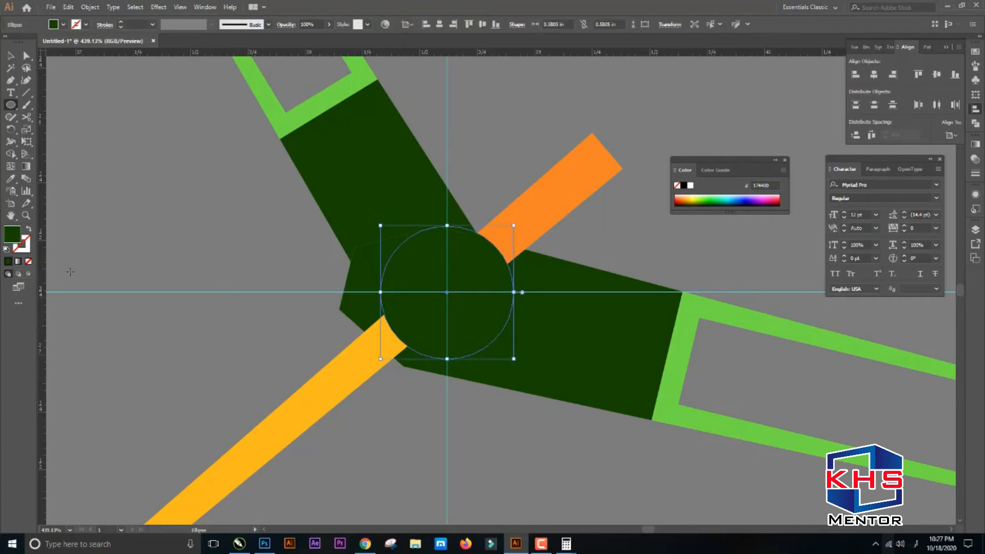
# Fill the new center circle with the default white-to-black gradient
pyautogui.doubleClick(12, 234)
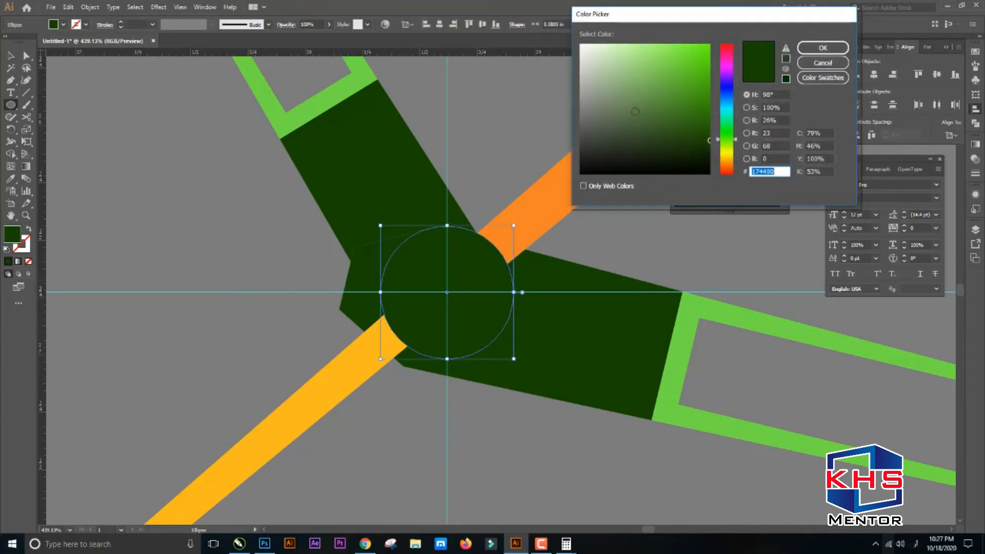
pyautogui.press('Return')
pyautogui.click(18, 261)
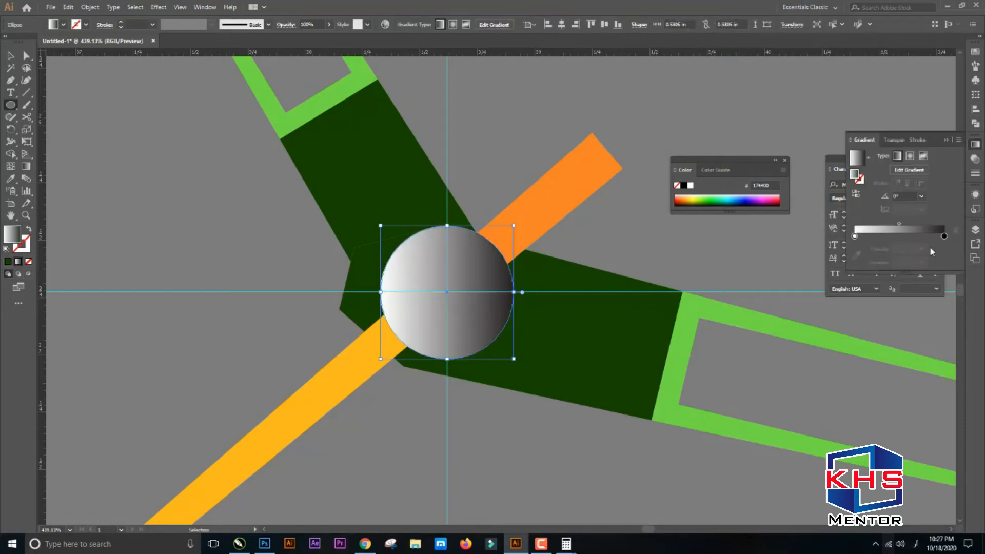
# Change the gradient's black stop to a gray of C 0%, M 0%, Y 0%, K 60%
pyautogui.click(944, 236)
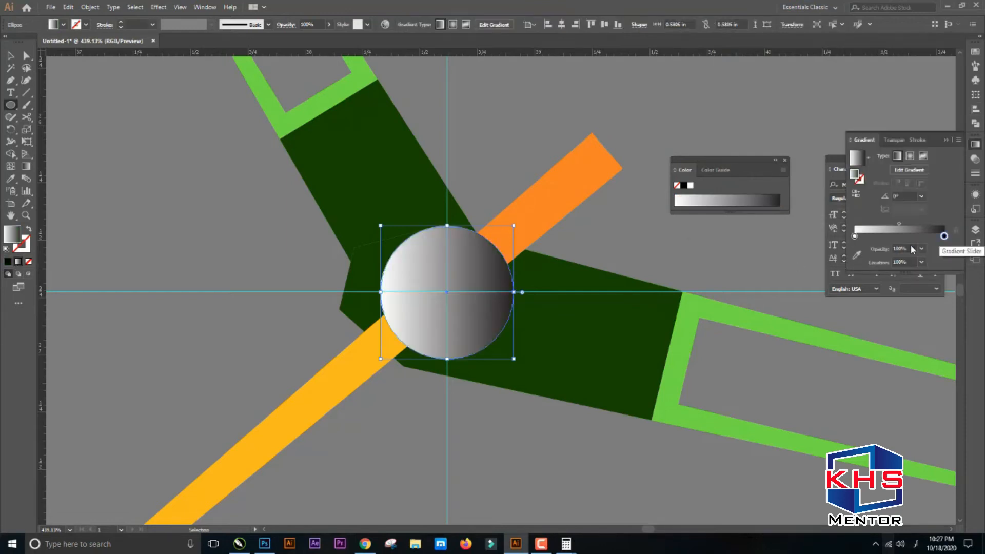
pyautogui.doubleClick(853, 175)
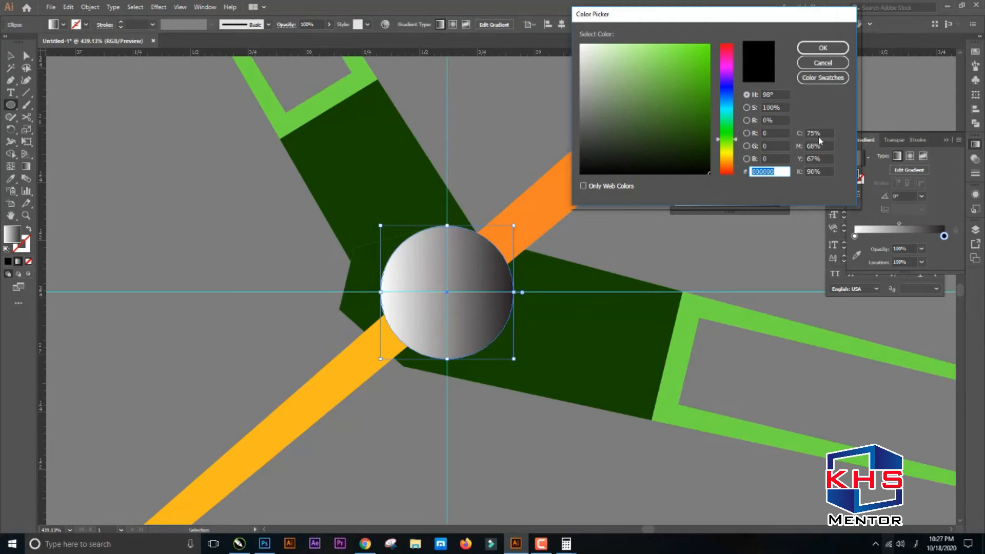
pyautogui.click(816, 133)
pyautogui.write('0')
pyautogui.press('Tab')
pyautogui.write('0')
pyautogui.press('Tab')
pyautogui.write('0')
pyautogui.press('Tab')
pyautogui.write('0')
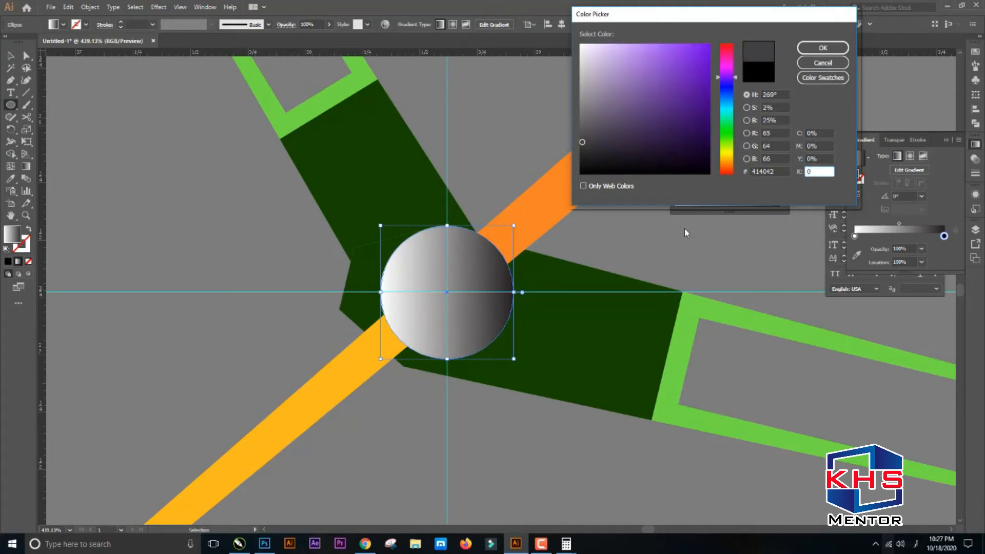
pyautogui.write('50')
pyautogui.press('Tab')
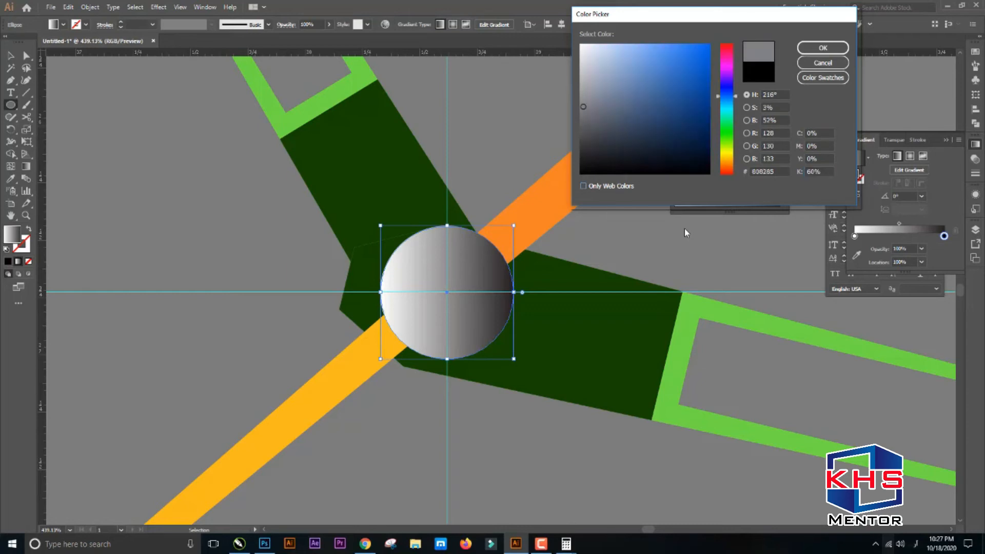
pyautogui.press('Return')
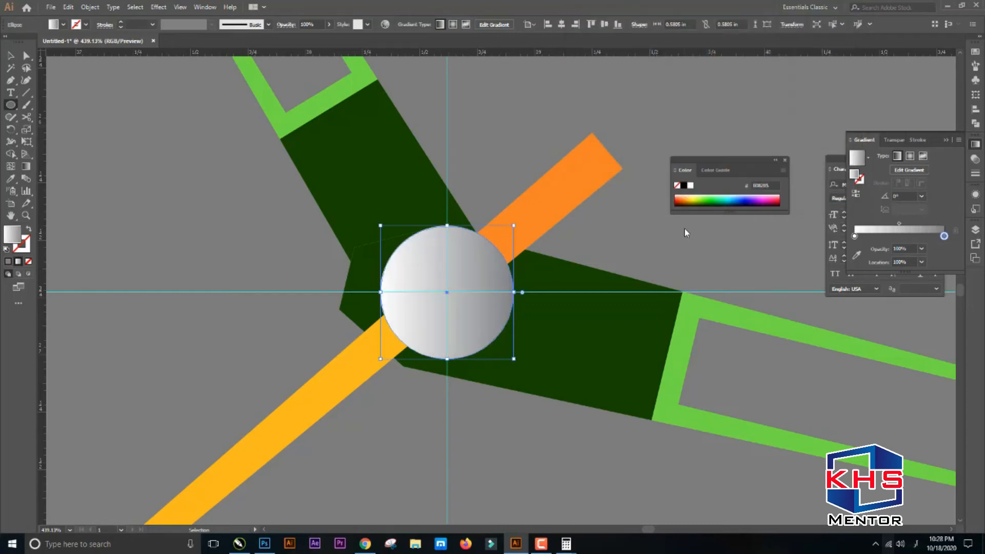
# Change the gradient's white stop to a light gray with 20% black
pyautogui.click(855, 237)
pyautogui.doubleClick(854, 236)
pyautogui.write('30')
pyautogui.hotkey('shift', 'Tab')
pyautogui.press('Tab')
pyautogui.write('20')
pyautogui.hotkey('shift', 'Tab')
pyautogui.press('Return')
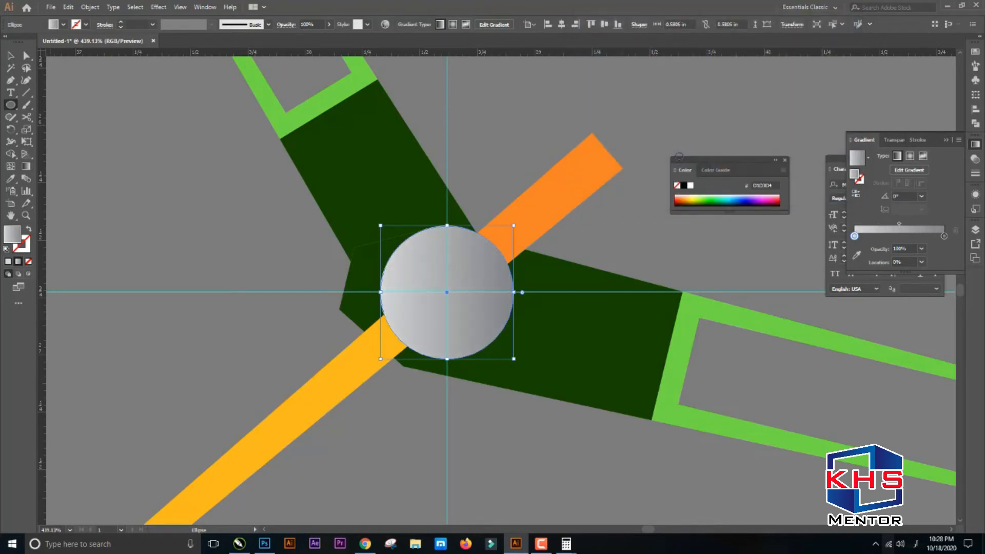
# Make the circle's gradient radial and shift its highlight toward the circle's upper left with the Gradient tool
pyautogui.click(909, 156)
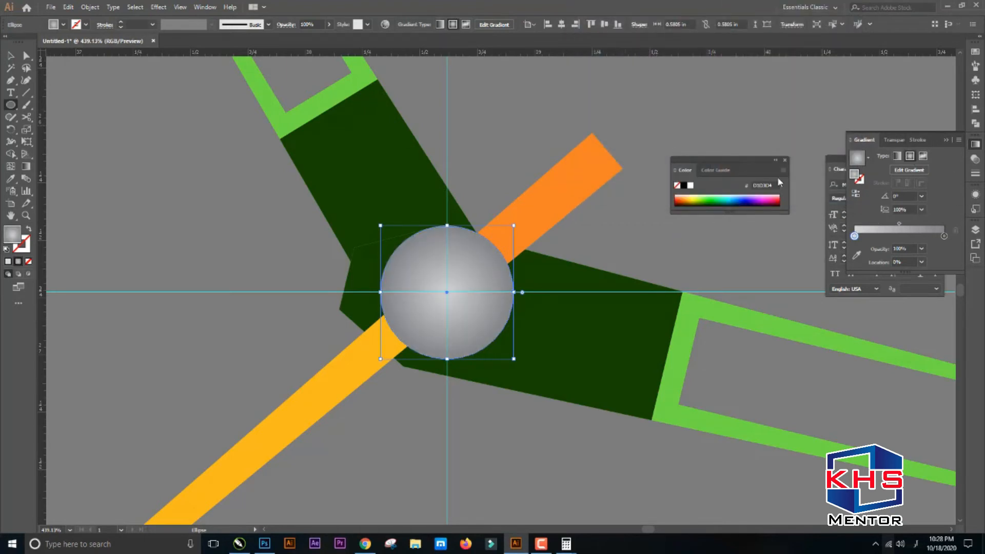
pyautogui.press('g')
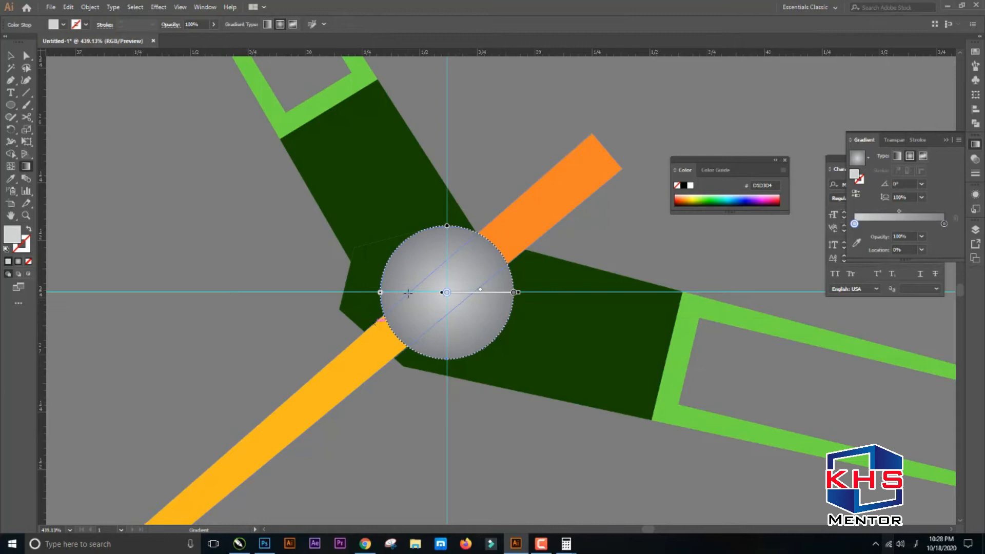
pyautogui.click(408, 293)
pyautogui.moveTo(407, 250)
pyautogui.mouseDown()
pyautogui.moveTo(442, 294)
pyautogui.moveTo(431, 275)
pyautogui.moveTo(432, 283)
pyautogui.mouseUp()
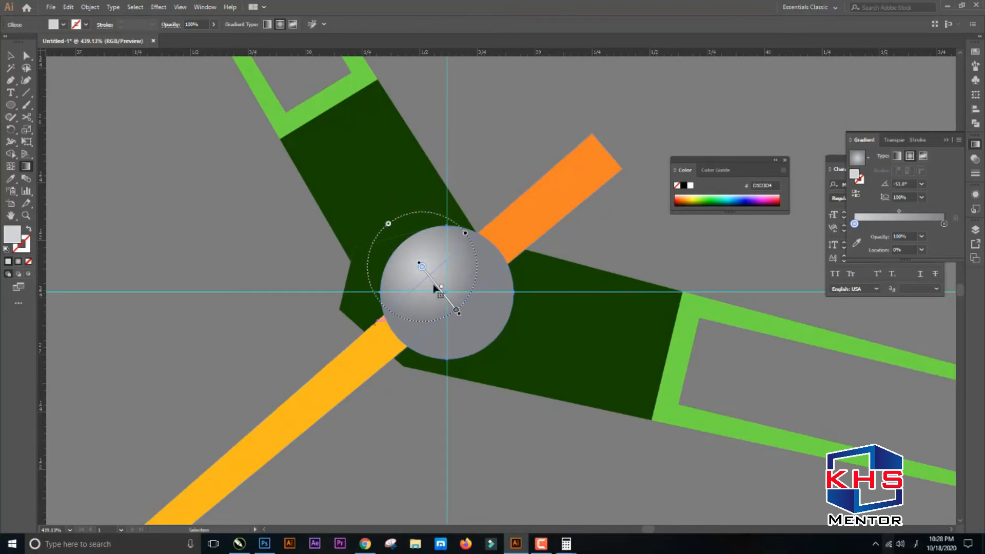
pyautogui.hotkey('ctrl', 'z')
pyautogui.press('g')
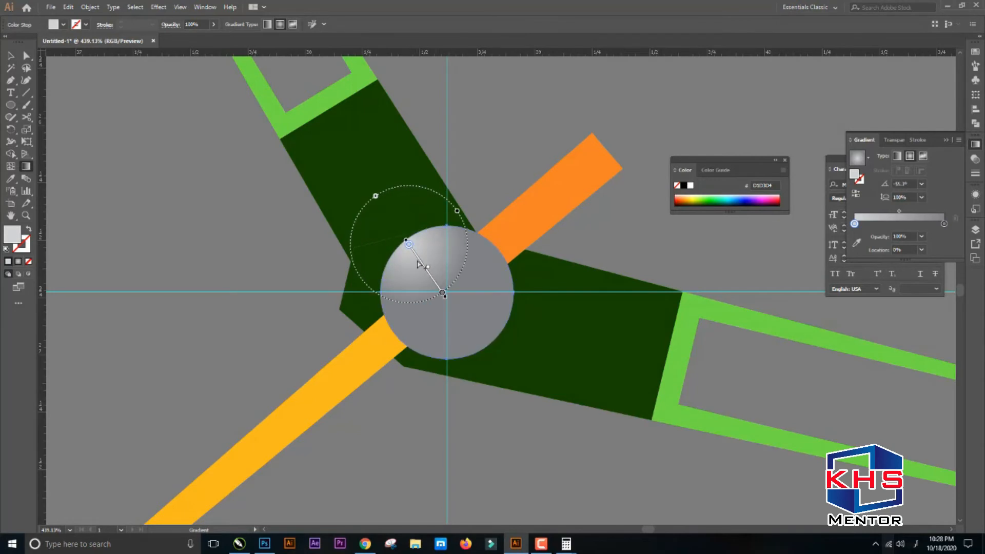
pyautogui.moveTo(418, 258); pyautogui.dragTo(446, 288)
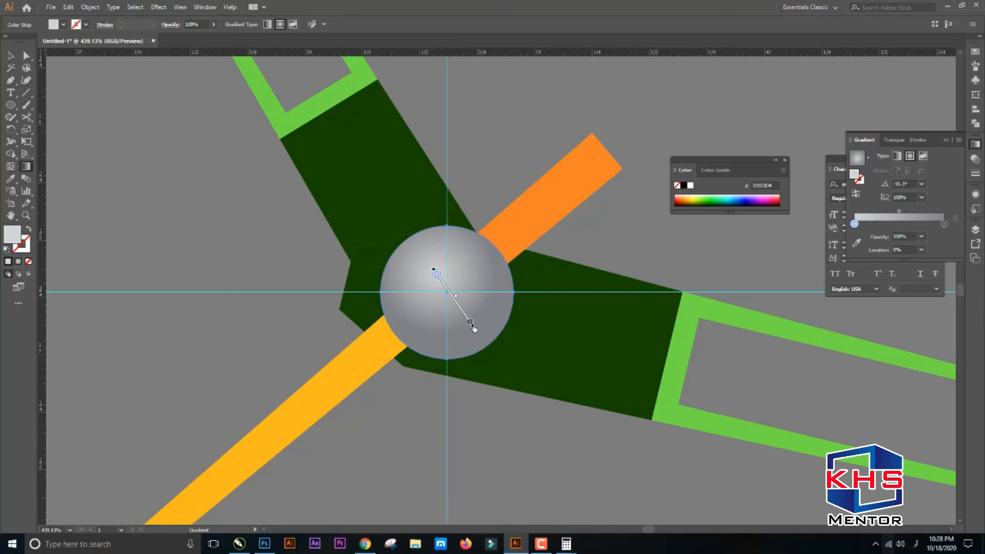
pyautogui.moveTo(474, 328); pyautogui.dragTo(448, 296)
# Add a Drop Shadow effect to the hour, minute and second hands together with the center circle
pyautogui.keyDown('ctrl'); pyautogui.keyDown('alt'); pyautogui.click(447, 296); pyautogui.keyUp('alt'); pyautogui.keyUp('ctrl')
pyautogui.keyDown('ctrl'); pyautogui.keyDown('shift'); pyautogui.click(518, 319); pyautogui.keyUp('shift'); pyautogui.keyUp('ctrl')
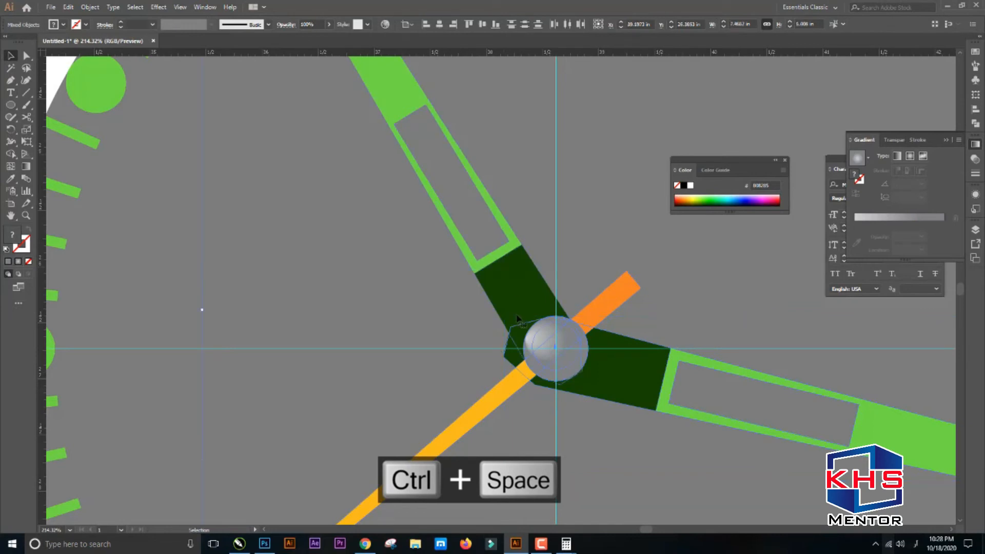
pyautogui.hotkey('ctrl', 'z')
pyautogui.hotkey('ctrl', '-')
pyautogui.hotkey('ctrl', '-')
pyautogui.hotkey('ctrl', '-')
pyautogui.hotkey('ctrl', '-')
pyautogui.hotkey('ctrl', '-')
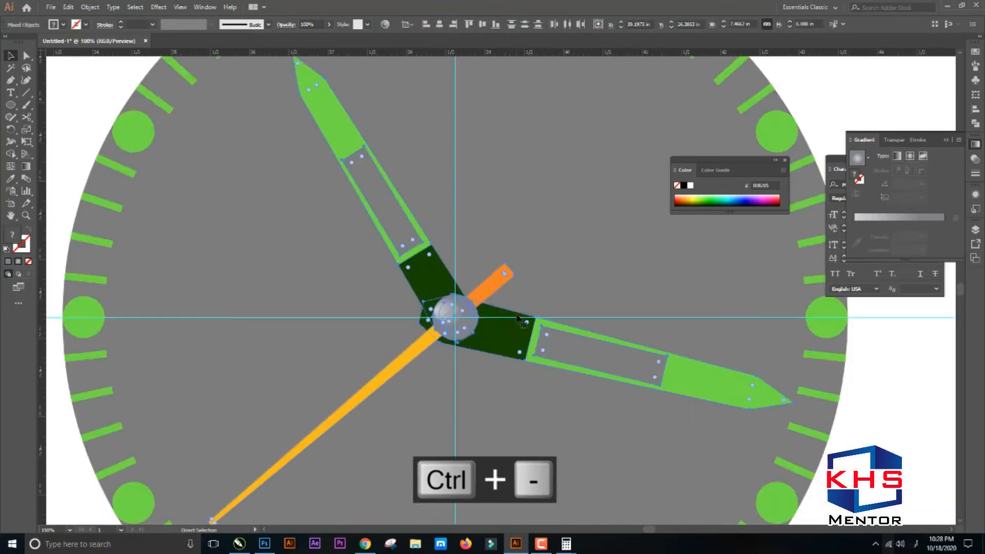
pyautogui.hotkey('ctrl', 'space')
pyautogui.moveTo(342, 159); pyautogui.dragTo(669, 433)
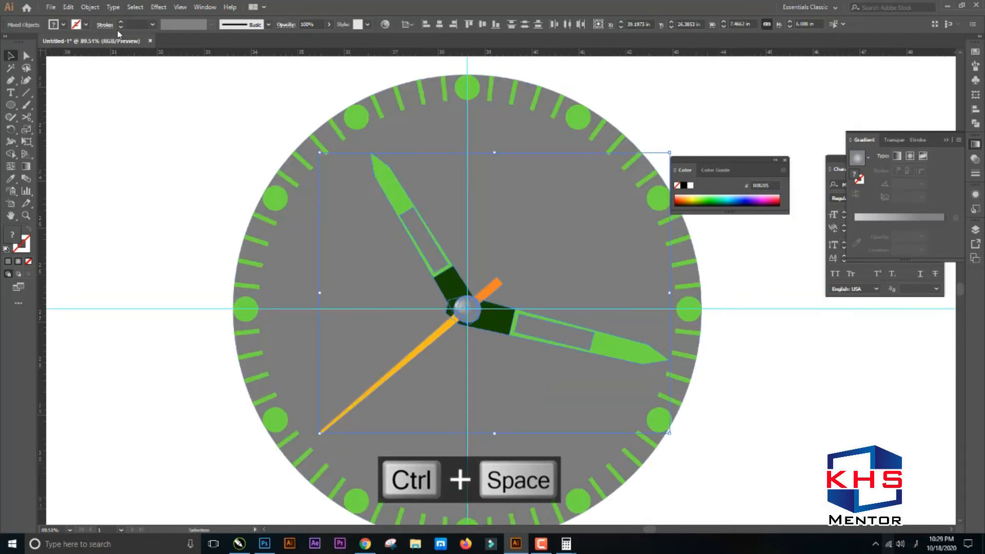
pyautogui.click(159, 7)
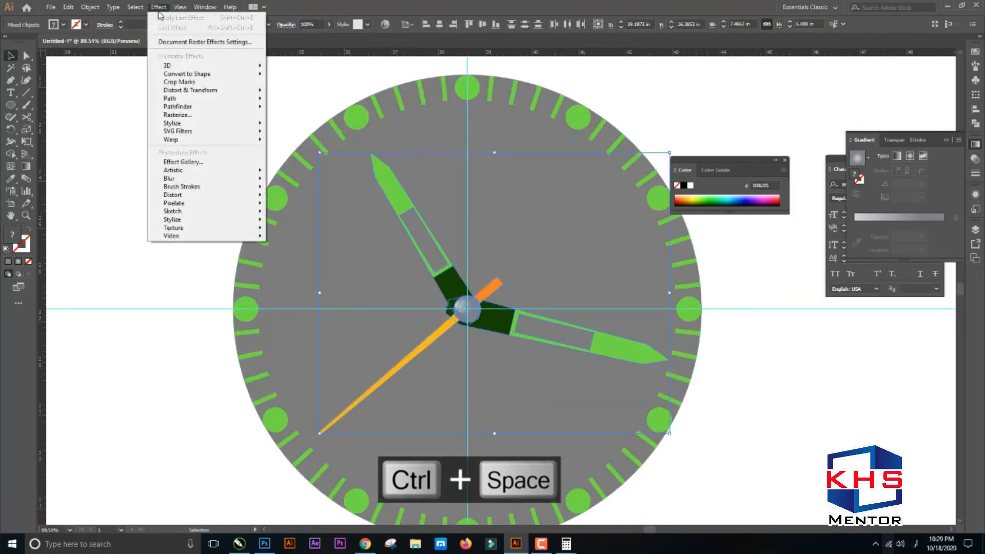
pyautogui.moveTo(193, 124)
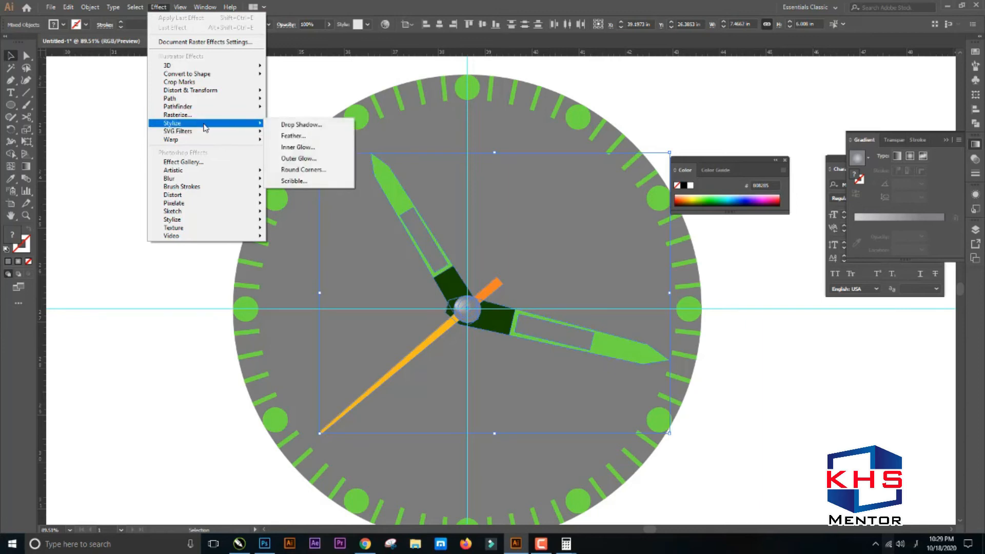
pyautogui.click(301, 125)
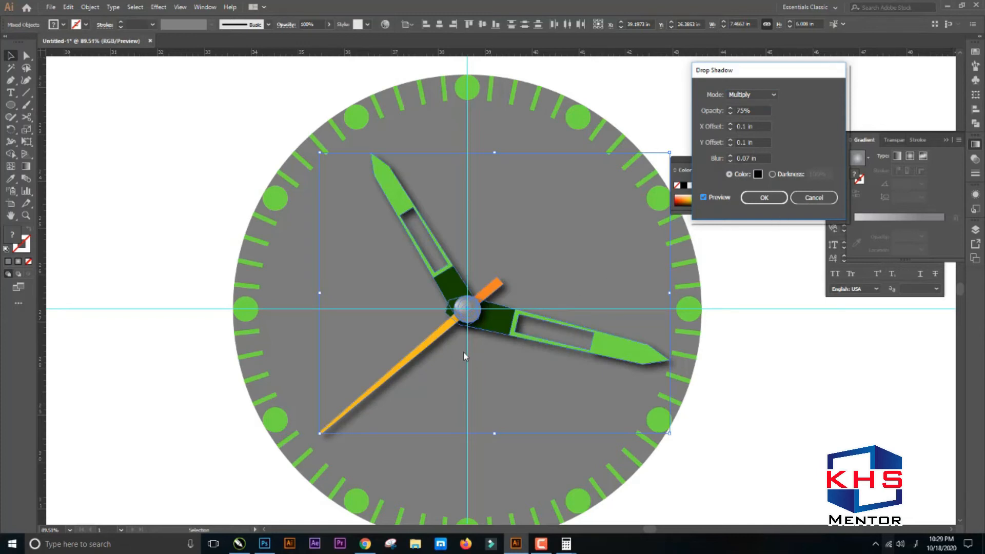
# Set the drop shadow's opacity to 50% and its blur to 0.06 in, and apply it
pyautogui.click(745, 112)
pyautogui.write('50')
pyautogui.press('Tab')
pyautogui.press('Tab')
pyautogui.press('Tab')
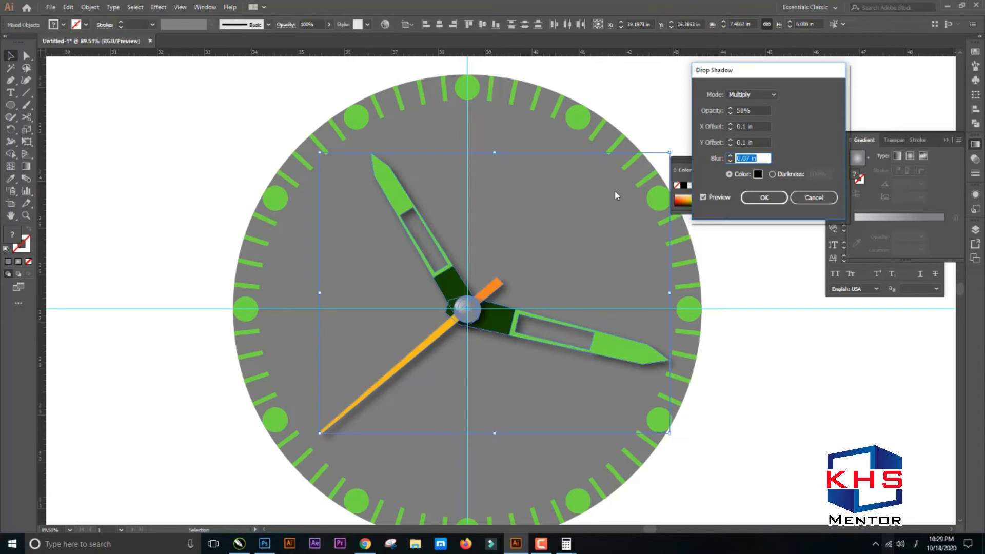
pyautogui.write('1.5')
pyautogui.press('Tab')
pyautogui.hotkey('shift', 'Tab')
pyautogui.write('.06')
pyautogui.press('Tab')
pyautogui.press('Return')
pyautogui.click(715, 311)
# Copy the gray dial circle and paste the copy in place, exactly over the original
pyautogui.scroll(-3, 714, 311)
pyautogui.click(663, 271)
pyautogui.moveTo(488, 223); pyautogui.dragTo(230, 226)
pyautogui.press('a')
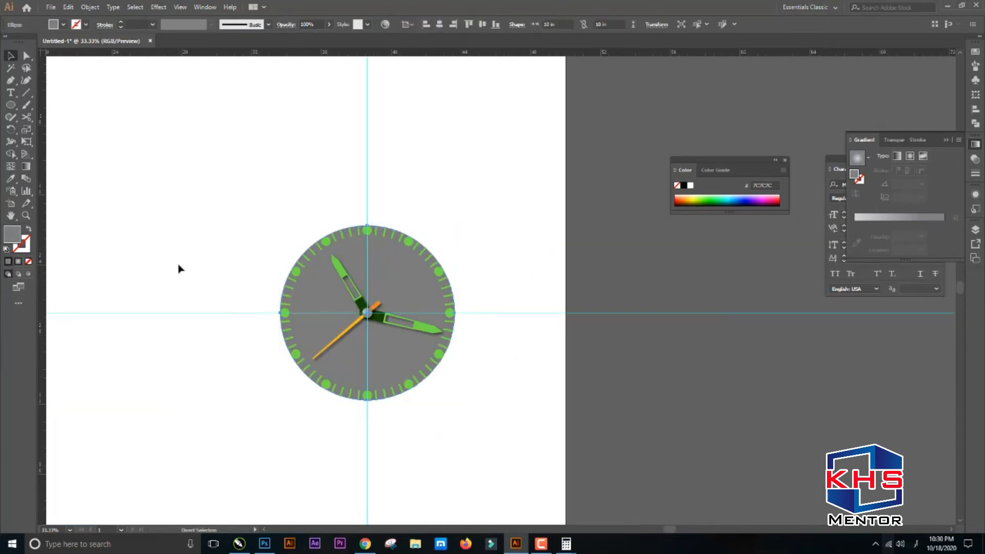
pyautogui.hotkey('ctrl', 'c')
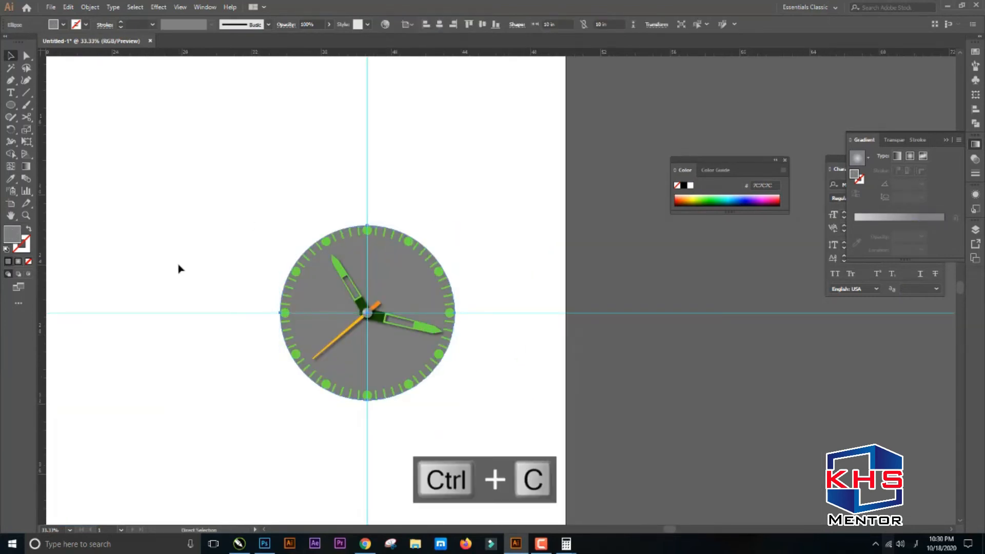
pyautogui.hotkey('ctrl', 'v')
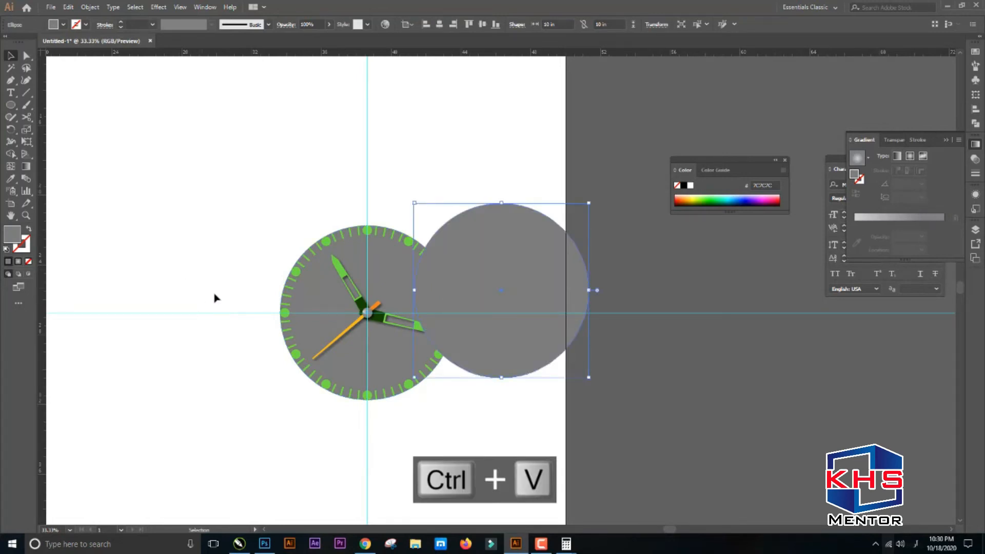
pyautogui.press('a')
pyautogui.hotkey('ctrl', 'z')
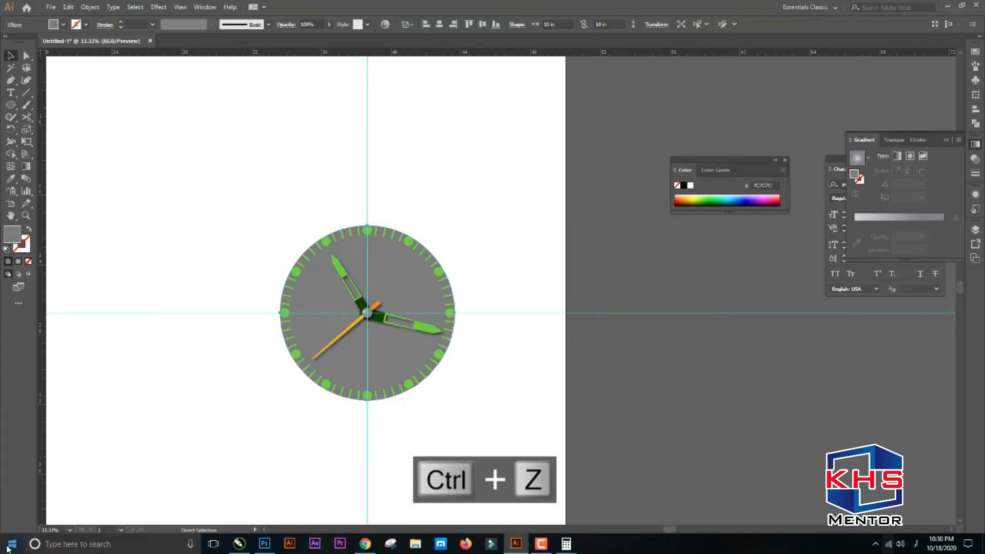
pyautogui.hotkey('ctrl', 'shift', 'v')
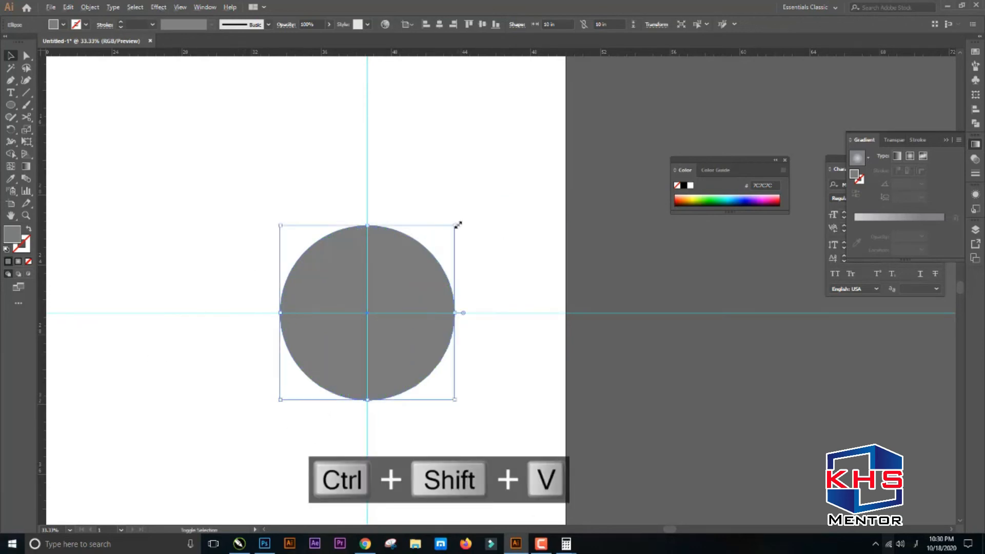
# Enlarge the copied circle from its center to about 12.14 in across and send it behind the whole watch face
pyautogui.moveTo(456, 224); pyautogui.dragTo(475, 208)
pyautogui.press('ctrl')
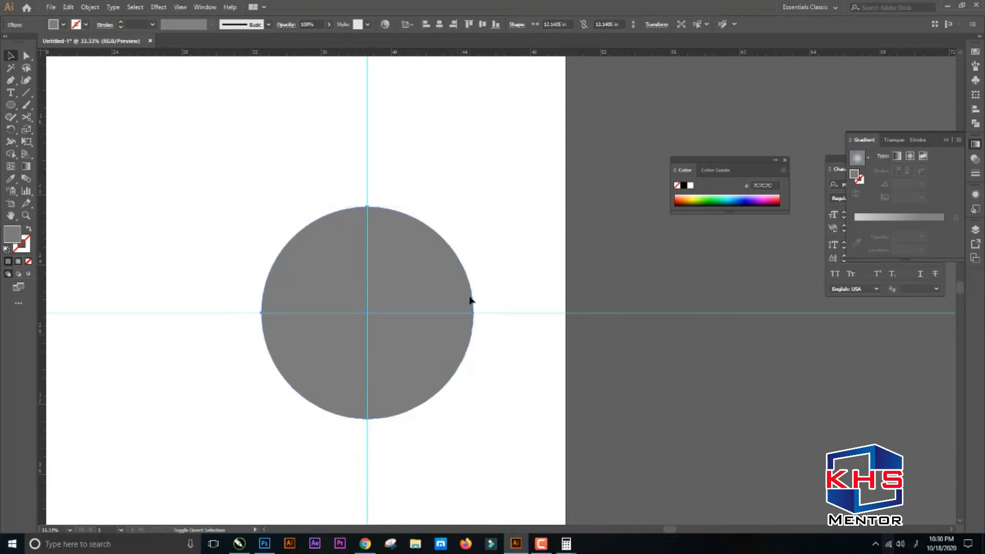
pyautogui.hotkey('ctrl', 'shift', '[')
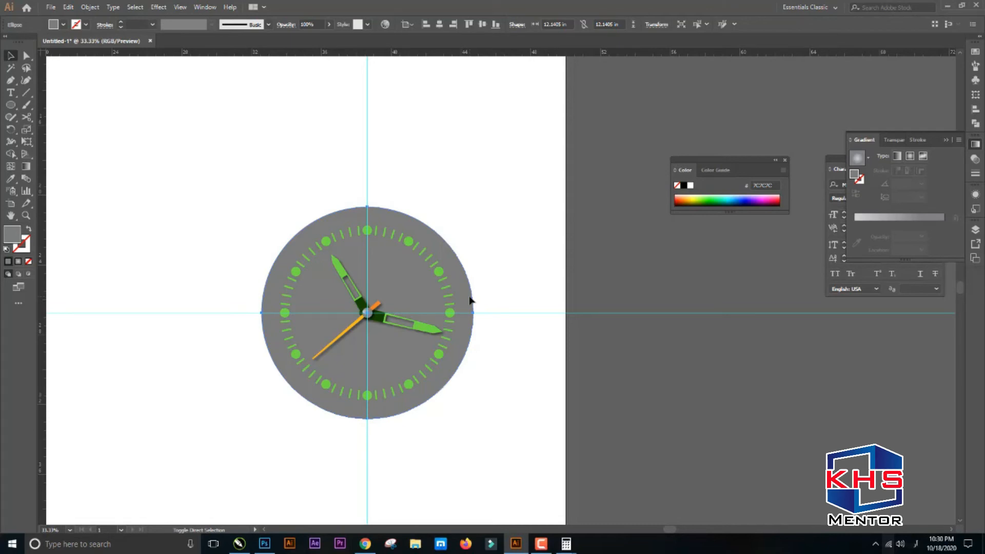
pyautogui.hotkey('ctrl', 'shift', ']')
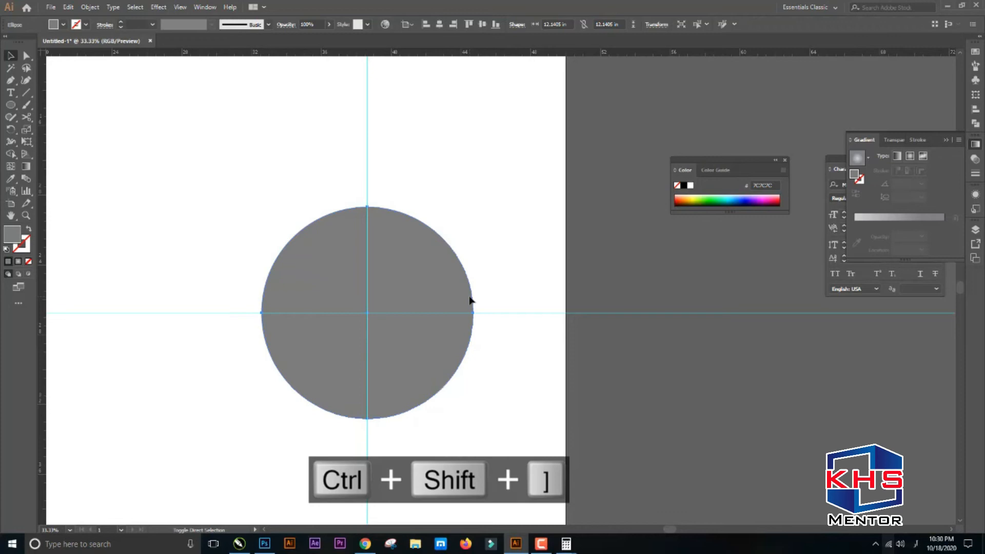
pyautogui.hotkey('ctrl', 'shift', '[')
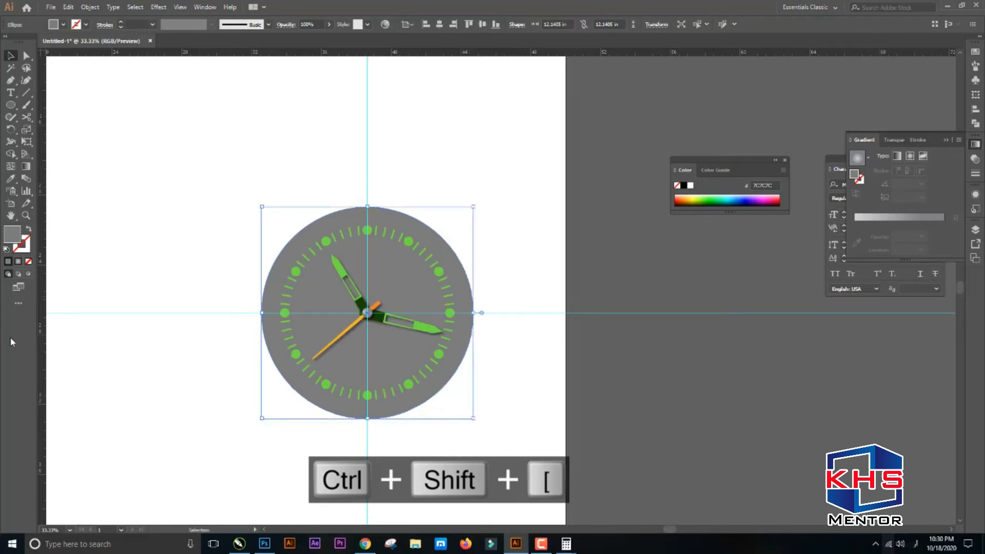
# Fill the enlarged back circle with black (000000) to form the watch case around the dial
pyautogui.doubleClick(14, 237)
pyautogui.click(709, 173)
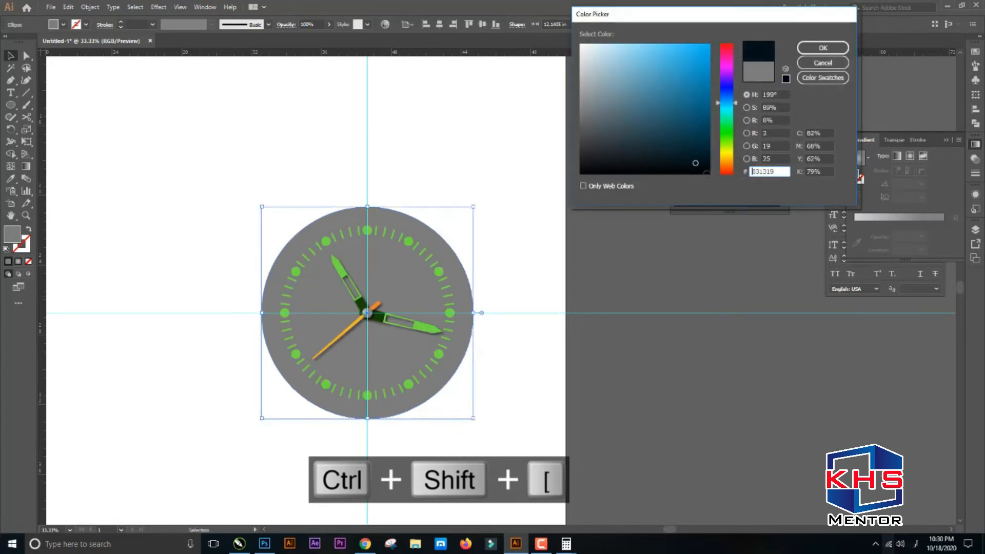
pyautogui.click(830, 50)
pyautogui.click(497, 184)
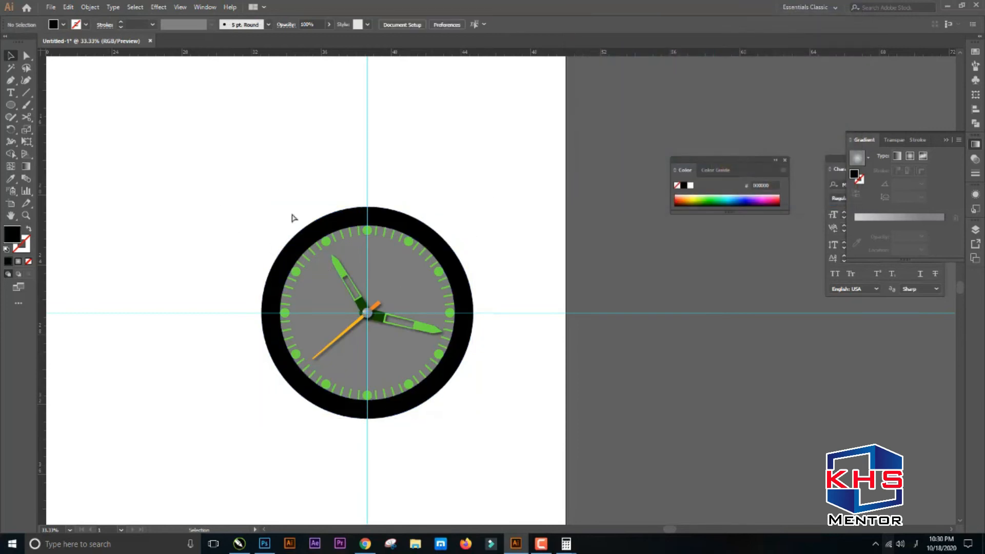
# Draw a black rectangle about 4.06 by 2.07 in overlapping the lower edge of the black case at the 6 o'clock position
pyautogui.hotkey('ctrl', 'space')
pyautogui.moveTo(243, 217); pyautogui.dragTo(579, 470)
pyautogui.moveTo(295, 315); pyautogui.dragTo(686, 479)
pyautogui.press('m')
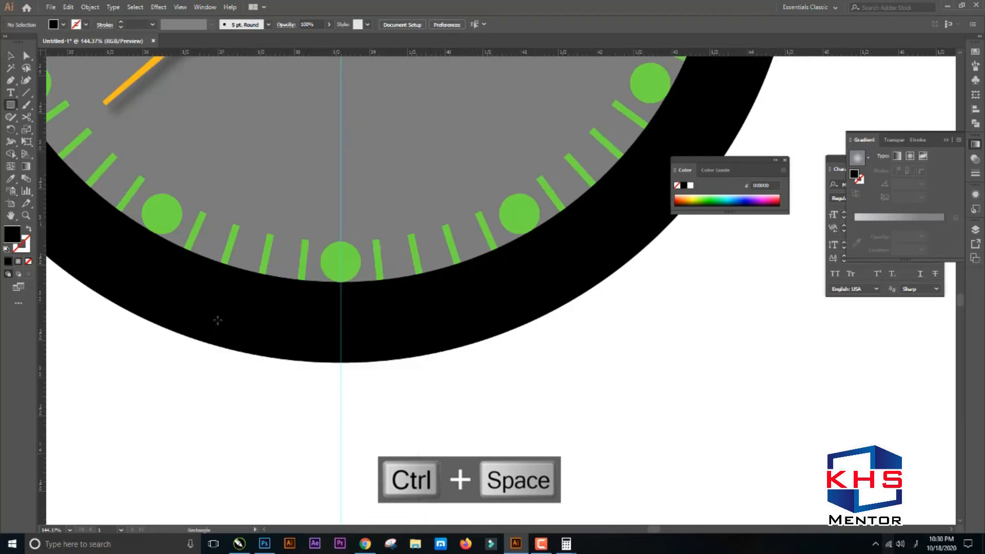
pyautogui.moveTo(184, 315); pyautogui.dragTo(489, 472)
pyautogui.hotkey('ctrl', '-')
pyautogui.hotkey('ctrl', '-')
pyautogui.hotkey('ctrl', '-')
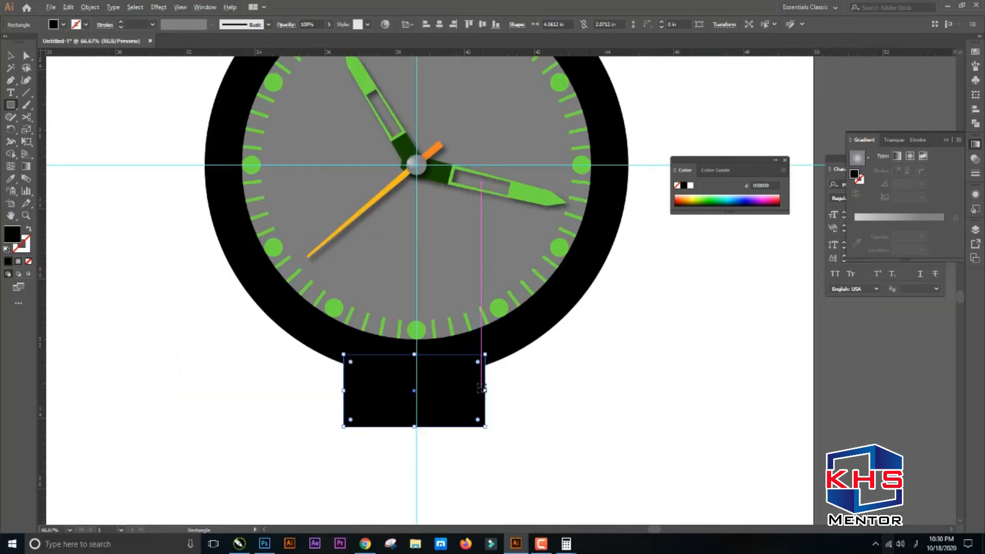
# Duplicate the black lower rectangle straight up to the 12 o'clock position and group the two rectangles
pyautogui.press('v')
pyautogui.moveTo(454, 396); pyautogui.dragTo(485, 115)
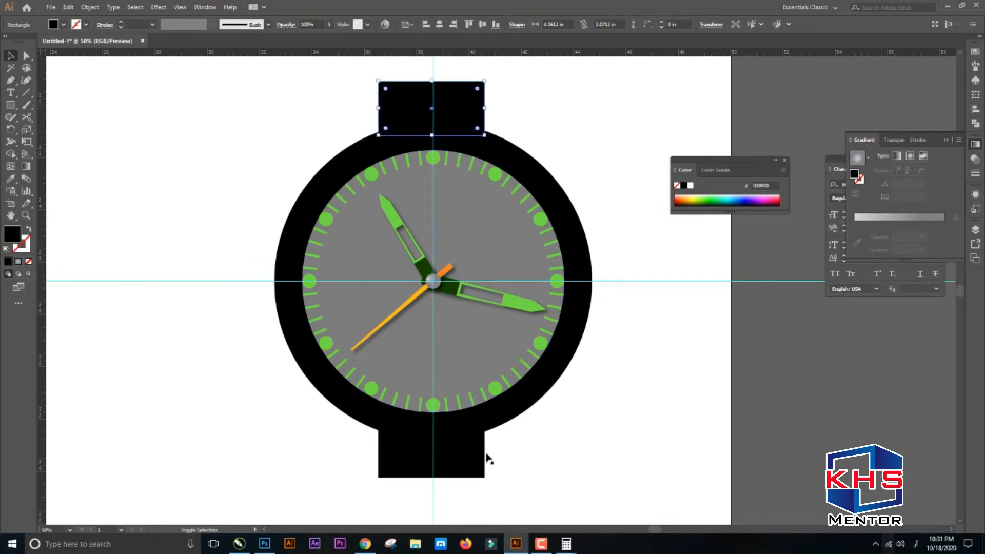
pyautogui.keyDown('shift'); pyautogui.click(474, 462); pyautogui.keyUp('shift')
pyautogui.hotkey('ctrl', 'g')
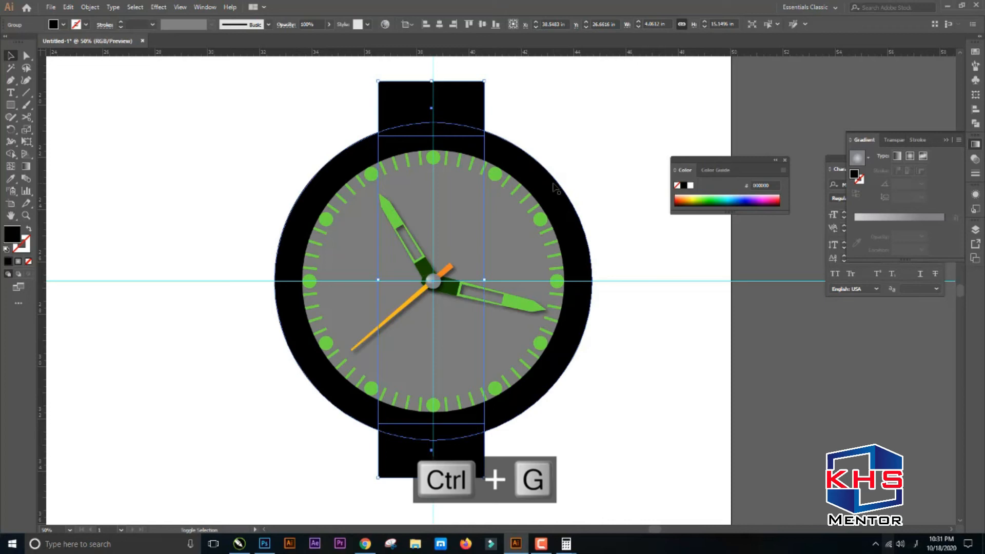
# Center the grouped pair of rectangles horizontally and vertically on the black case circle
pyautogui.keyDown('shift'); pyautogui.click(555, 187); pyautogui.keyUp('shift')
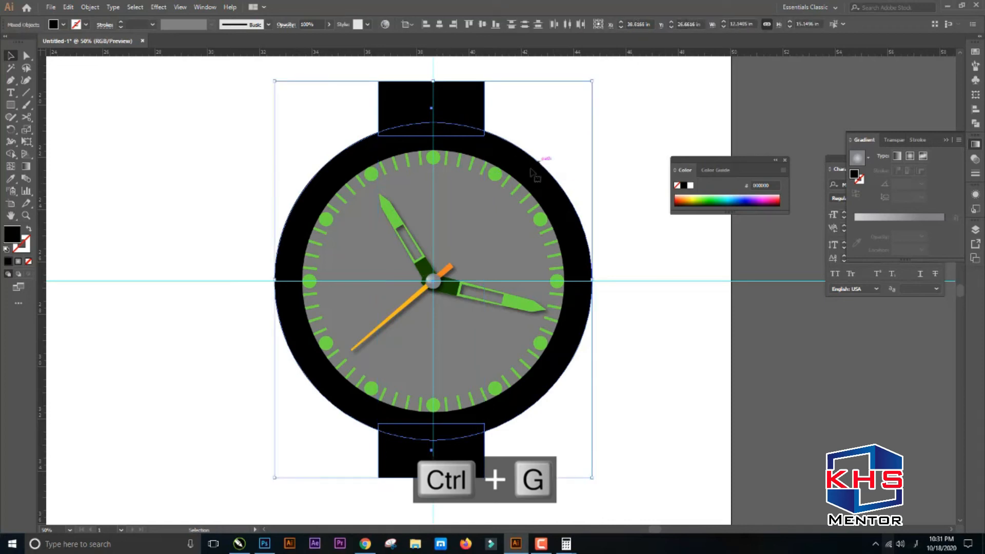
pyautogui.click(438, 26)
pyautogui.click(482, 25)
pyautogui.click(463, 101)
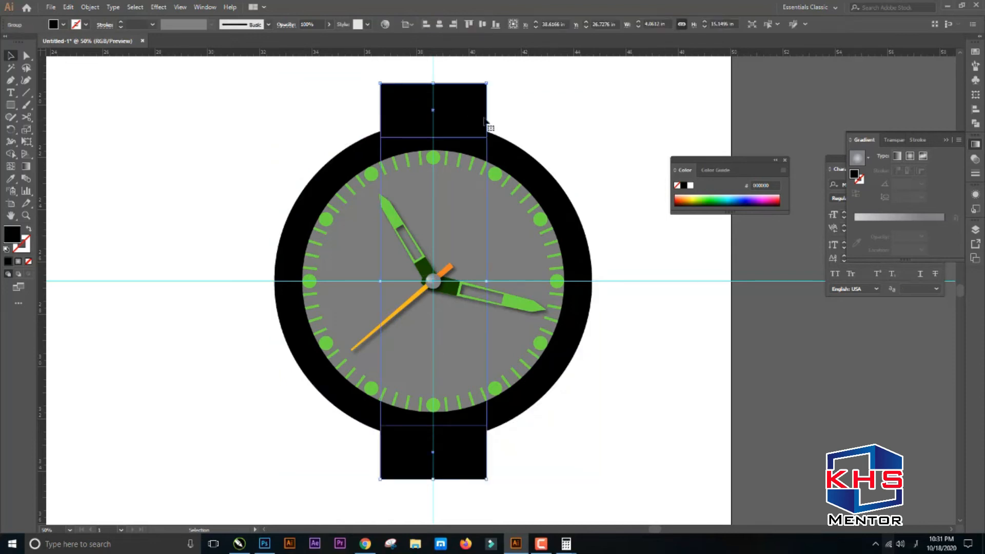
# Create a narrower black rectangle about 3.29 by 2.07 in, centered and overlapping the outer end of the lower rectangle
pyautogui.hotkey('ctrl', 'space')
pyautogui.keyDown('ctrl'); pyautogui.click(392, 441); pyautogui.keyUp('ctrl')
pyautogui.keyDown('ctrl'); pyautogui.click(501, 290); pyautogui.keyUp('ctrl')
pyautogui.keyDown('ctrl'); pyautogui.click(501, 291); pyautogui.keyUp('ctrl')
pyautogui.moveTo(447, 216); pyautogui.dragTo(447, 294)
pyautogui.moveTo(603, 294); pyautogui.dragTo(575, 294)
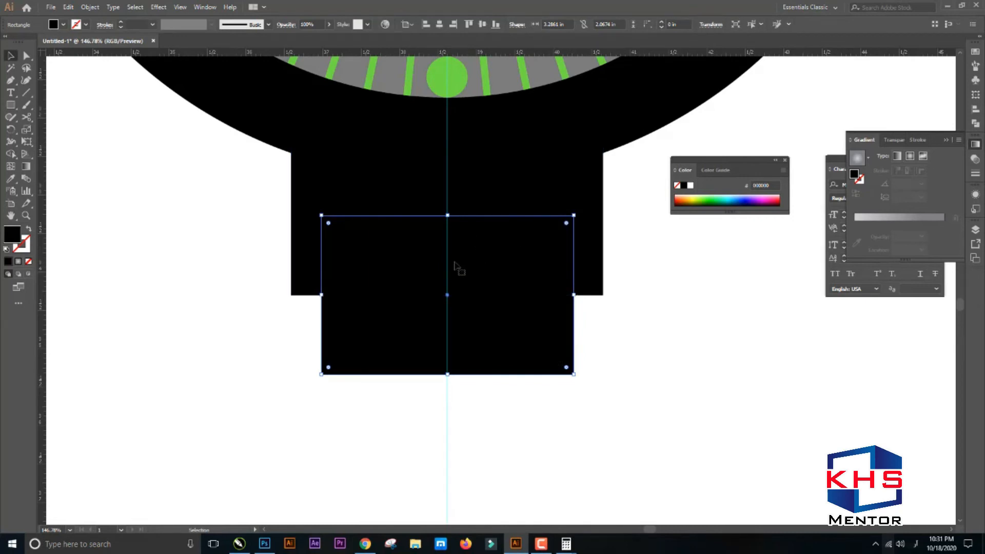
# Duplicate the narrower rectangle to the outer end of the 12 o'clock rectangle and group the two narrow rectangles
pyautogui.scroll(-1, 451, 272)
pyautogui.scroll(-3, 452, 271)
pyautogui.scroll(4, 451, 272)
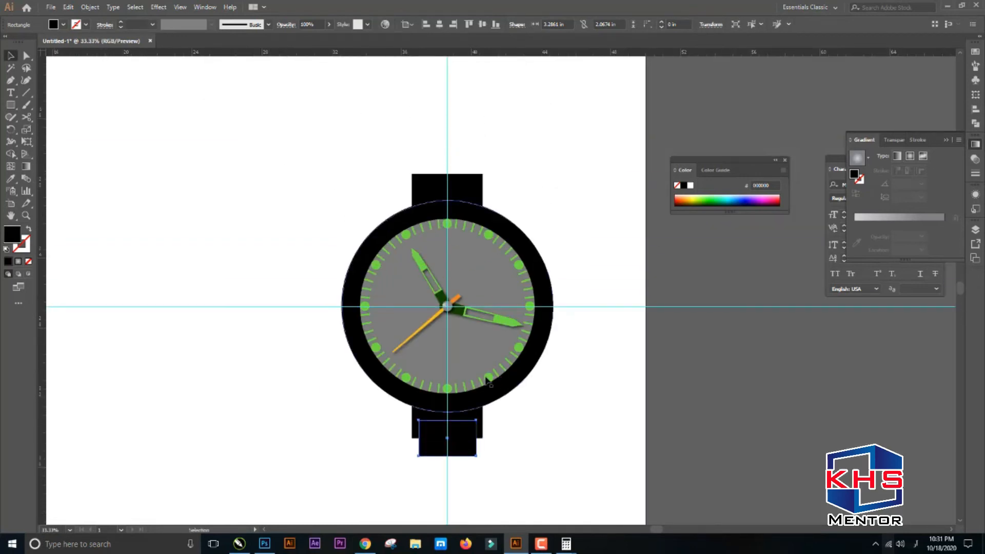
pyautogui.moveTo(461, 452); pyautogui.dragTo(464, 183)
pyautogui.keyDown('shift'); pyautogui.click(454, 442); pyautogui.keyUp('shift')
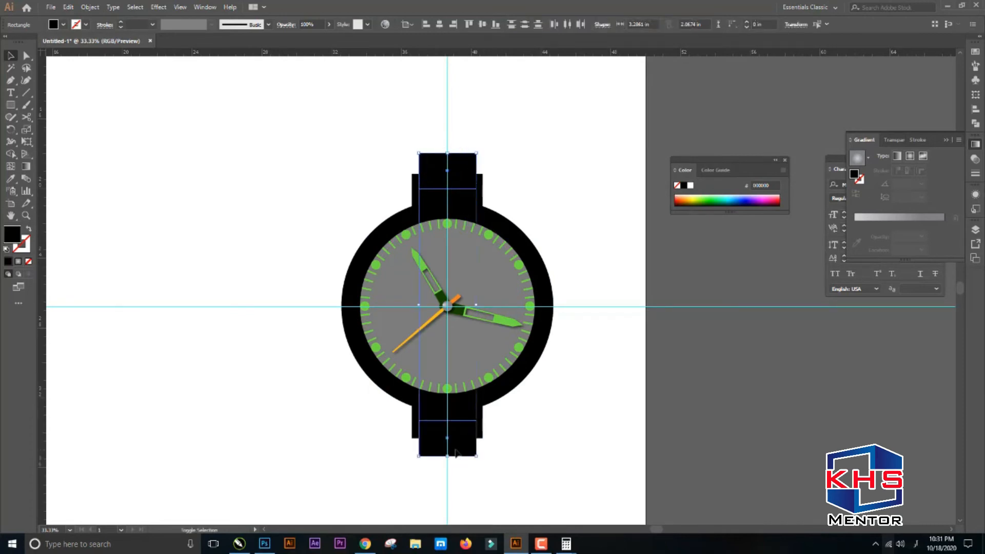
pyautogui.hotkey('ctrl', 'g')
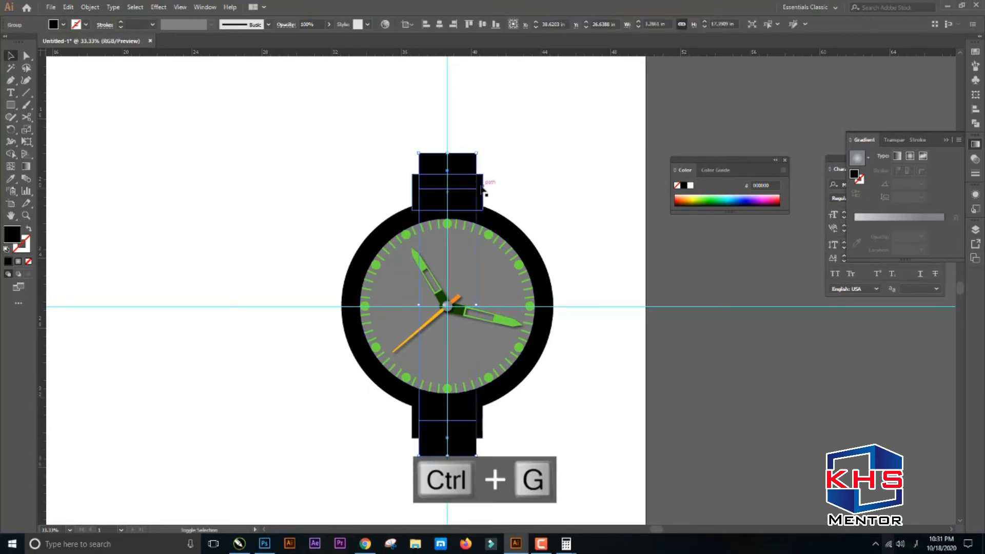
# Center the narrow rectangle pair horizontally and vertically on the wide rectangle pair
pyautogui.keyDown('shift'); pyautogui.click(480, 188); pyautogui.keyUp('shift')
pyautogui.click(481, 195)
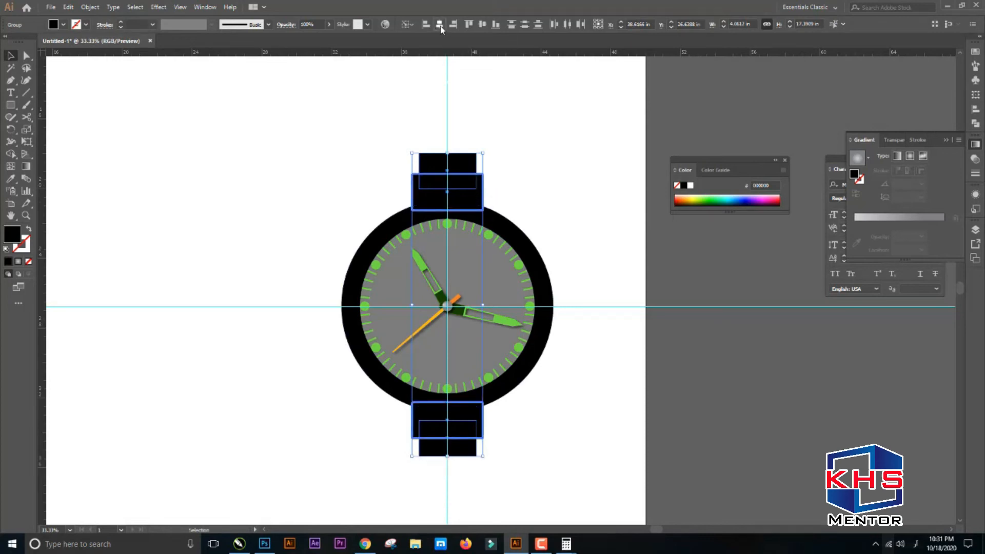
pyautogui.click(482, 24)
pyautogui.click(520, 128)
# Cut the narrow rectangles out of both wide rectangles with the Shape Builder, leaving U-shaped strap lugs at both ends
pyautogui.click(468, 167)
pyautogui.keyDown('shift'); pyautogui.click(480, 192); pyautogui.keyUp('shift')
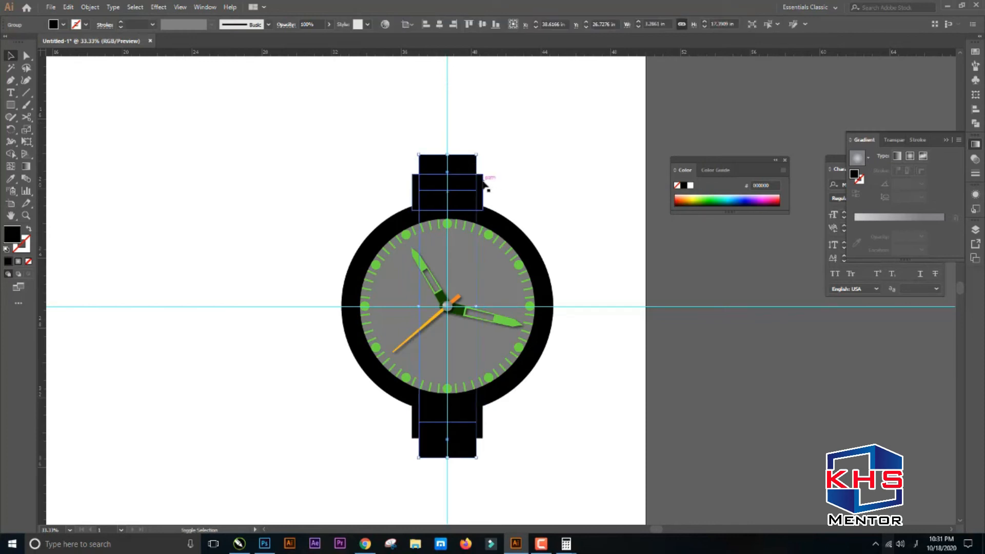
pyautogui.click(479, 189)
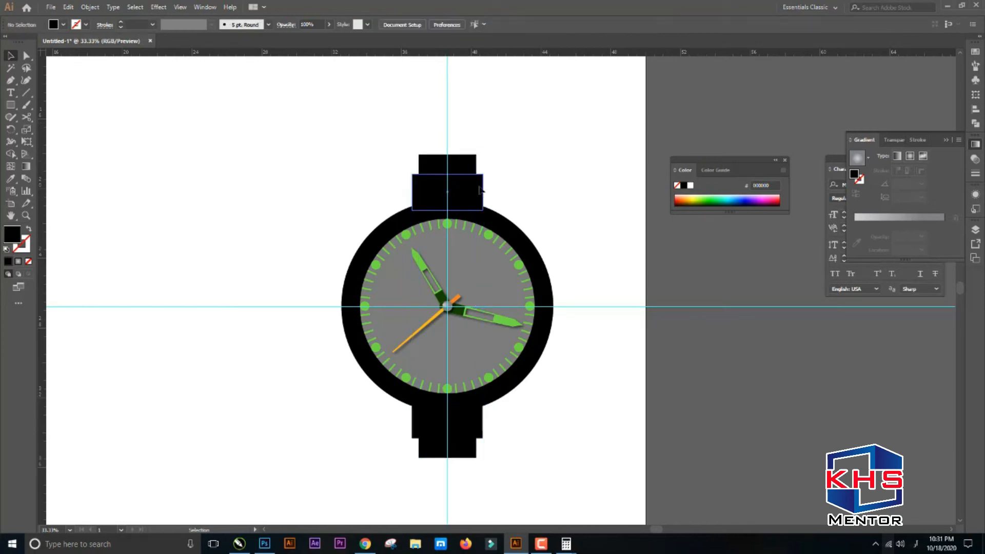
pyautogui.click(470, 164)
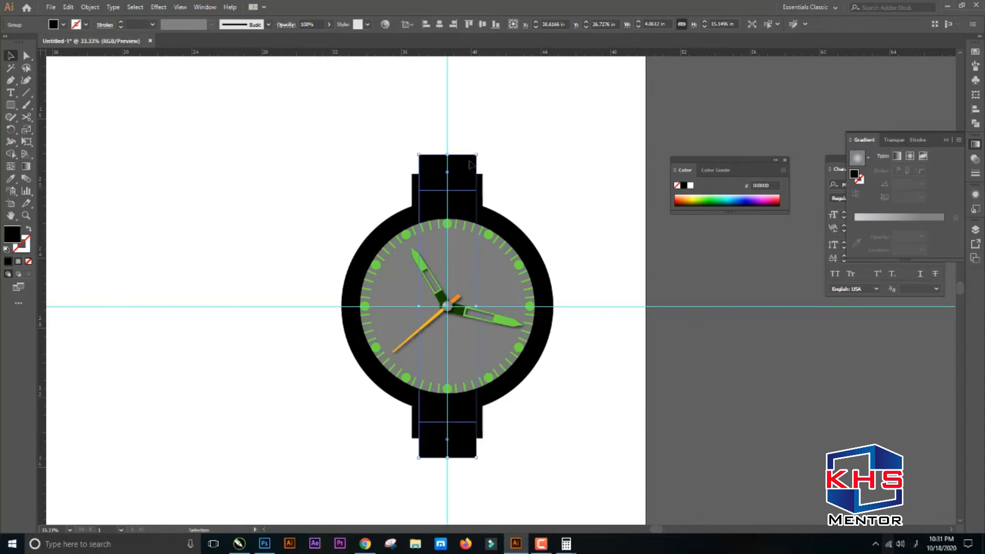
pyautogui.keyDown('shift'); pyautogui.click(481, 187); pyautogui.keyUp('shift')
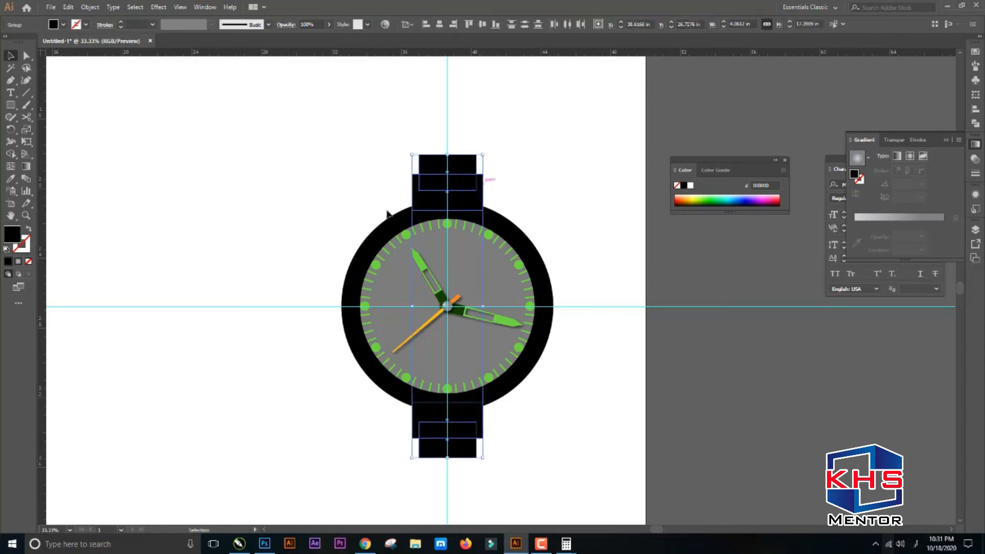
pyautogui.click(10, 154)
pyautogui.moveTo(448, 142); pyautogui.dragTo(452, 190)
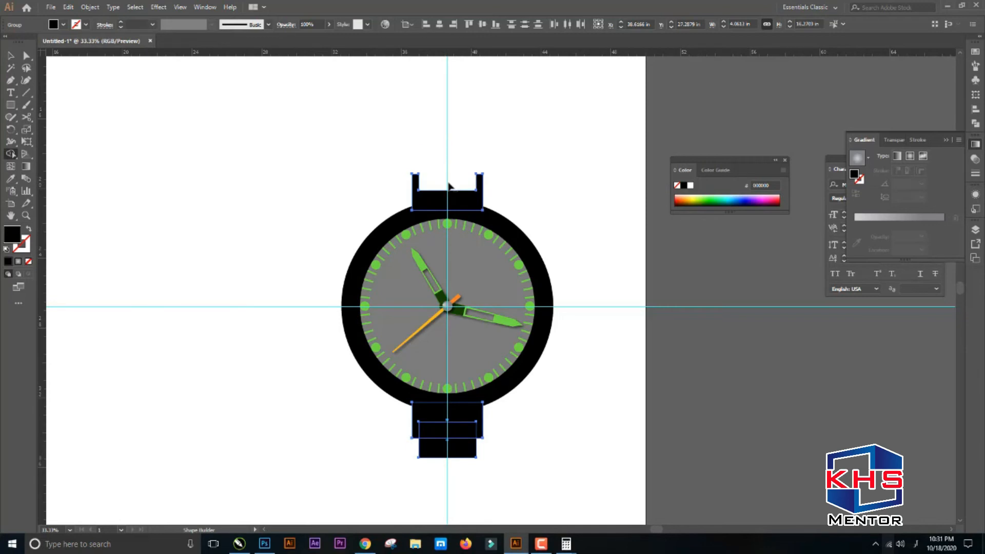
pyautogui.scroll(-4, 454, 192)
pyautogui.keyDown('alt'); pyautogui.moveTo(452, 336); pyautogui.dragTo(452, 288); pyautogui.keyUp('alt')
pyautogui.scroll(4, 454, 287)
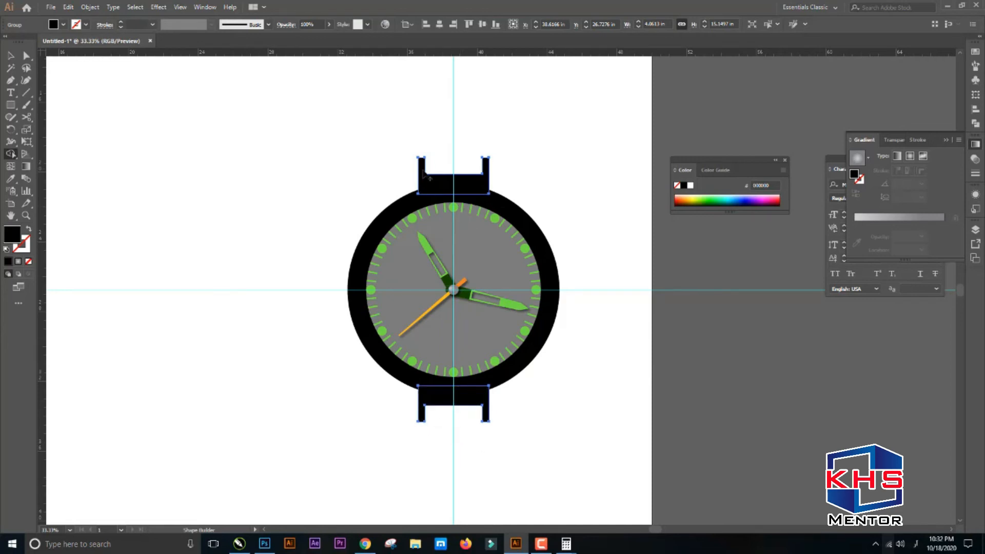
# Draw a thin black bar about 3.29 by 0.38 in between the two prongs of the lower strap lug
pyautogui.hotkey('ctrl', 'space')
pyautogui.moveTo(399, 145); pyautogui.dragTo(544, 237)
pyautogui.scroll(-7, 525, 211)
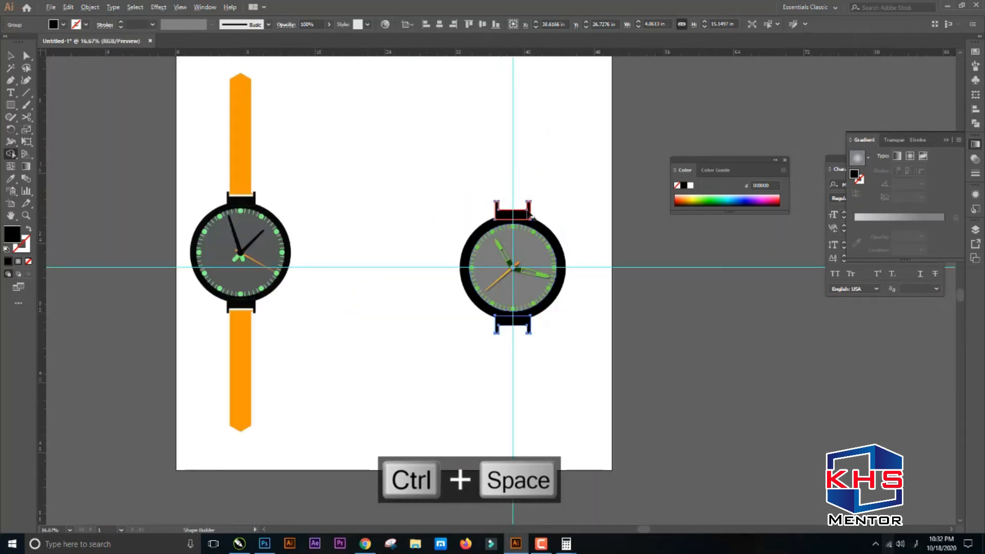
pyautogui.hotkey('ctrl', 'space')
pyautogui.moveTo(462, 275); pyautogui.dragTo(570, 373)
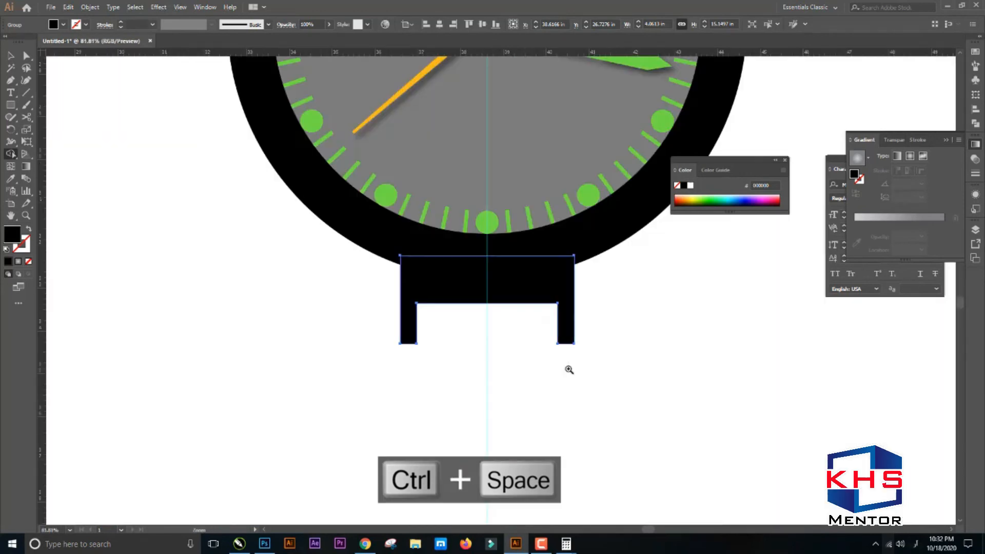
pyautogui.press('m')
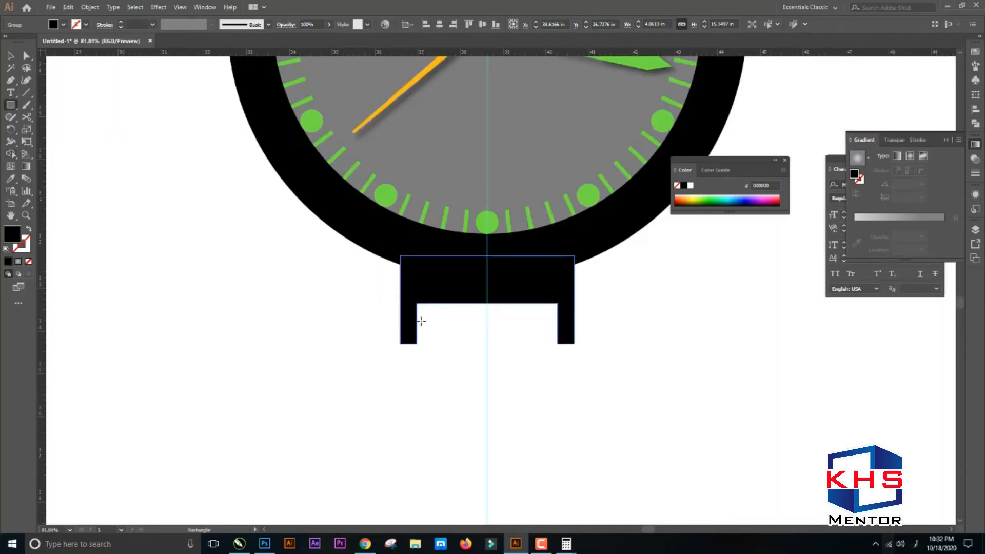
pyautogui.moveTo(416, 316); pyautogui.dragTo(558, 332)
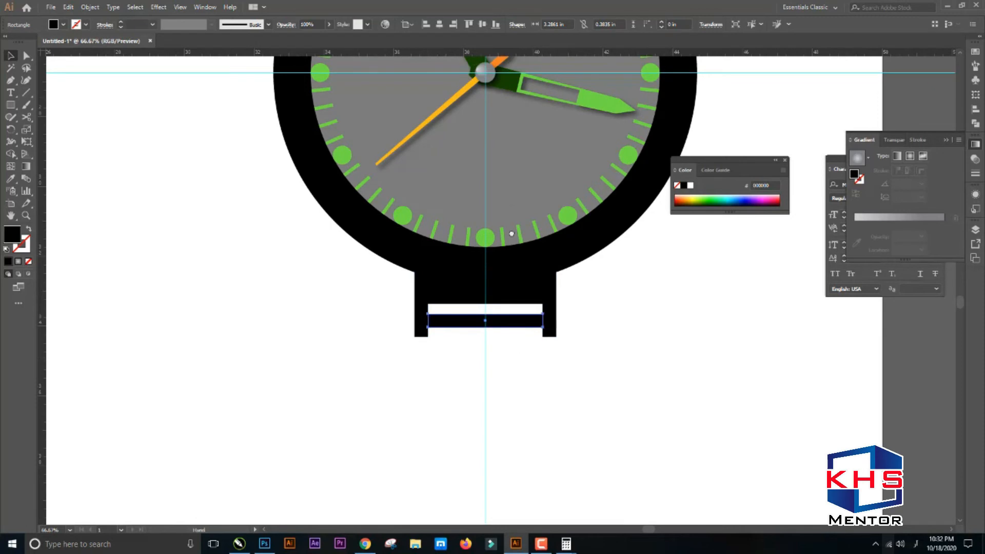
# Fill the green outer part of the minute hand with dark gray, CMYK 0, 0, 0, 80
pyautogui.moveTo(510, 233); pyautogui.dragTo(499, 428)
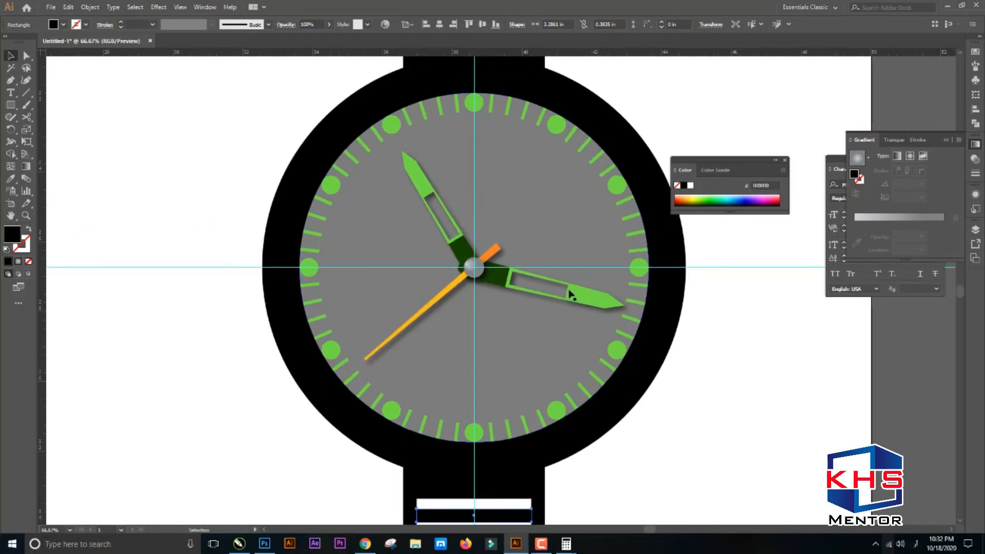
pyautogui.doubleClick(587, 298)
pyautogui.moveTo(623, 302); pyautogui.dragTo(631, 260)
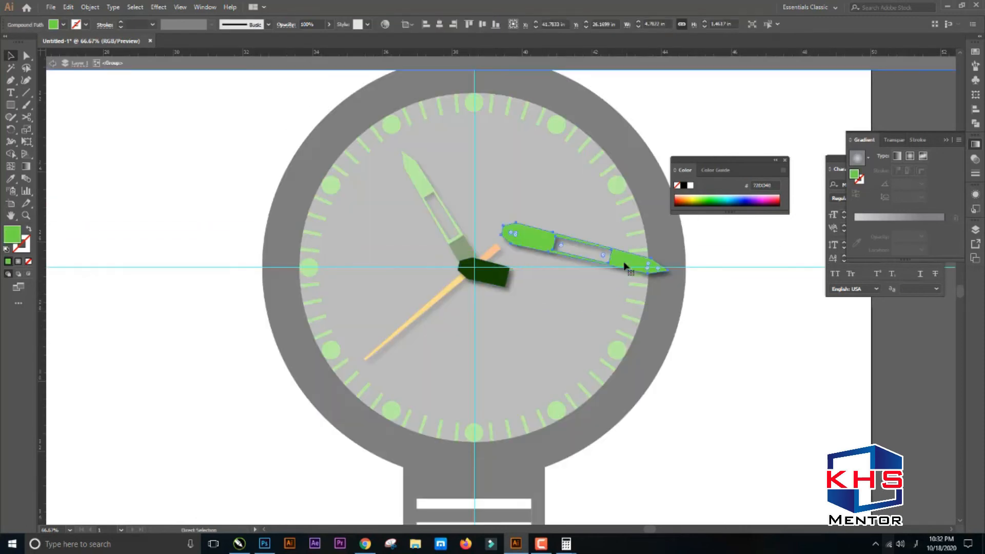
pyautogui.hotkey('ctrl', 'z')
pyautogui.press('v')
pyautogui.doubleClick(15, 237)
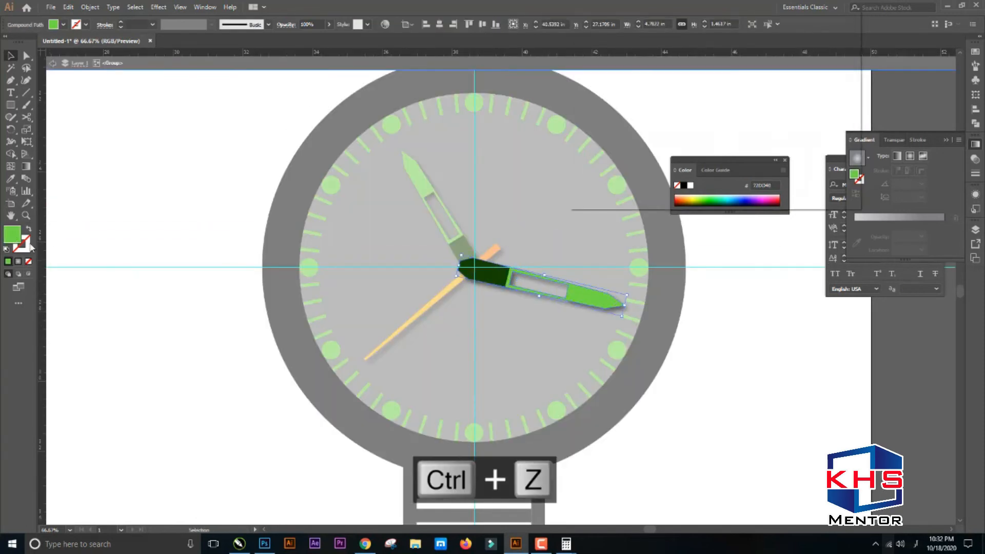
pyautogui.click(829, 133)
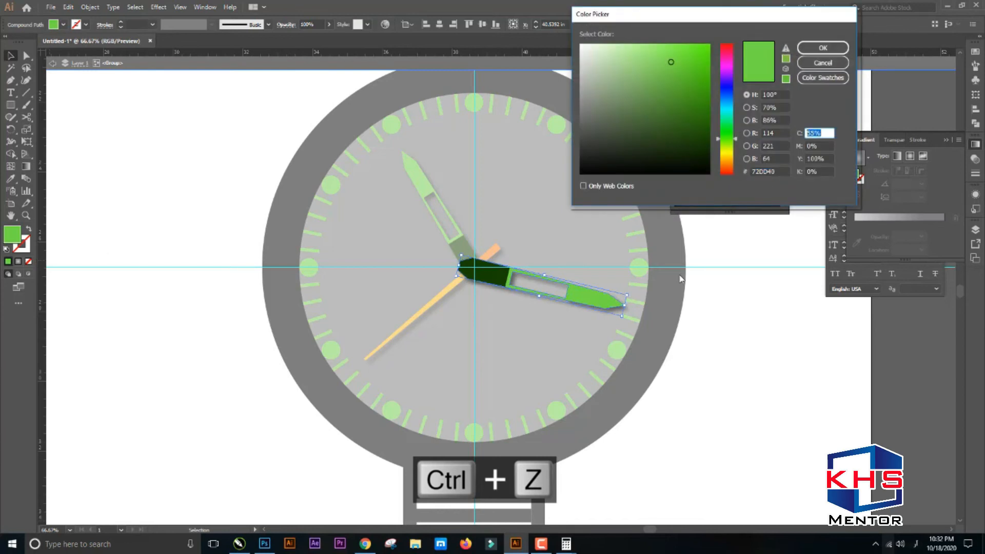
pyautogui.moveTo(565, 543)
pyautogui.write('0')
pyautogui.press('Tab')
pyautogui.press('Tab')
pyautogui.write('0')
pyautogui.press('Tab')
pyautogui.write('60')
pyautogui.press('Tab')
pyautogui.hotkey('shift', 'Tab')
pyautogui.write('80')
pyautogui.press('Tab')
pyautogui.hotkey('shift', 'Tab')
pyautogui.press('Return')
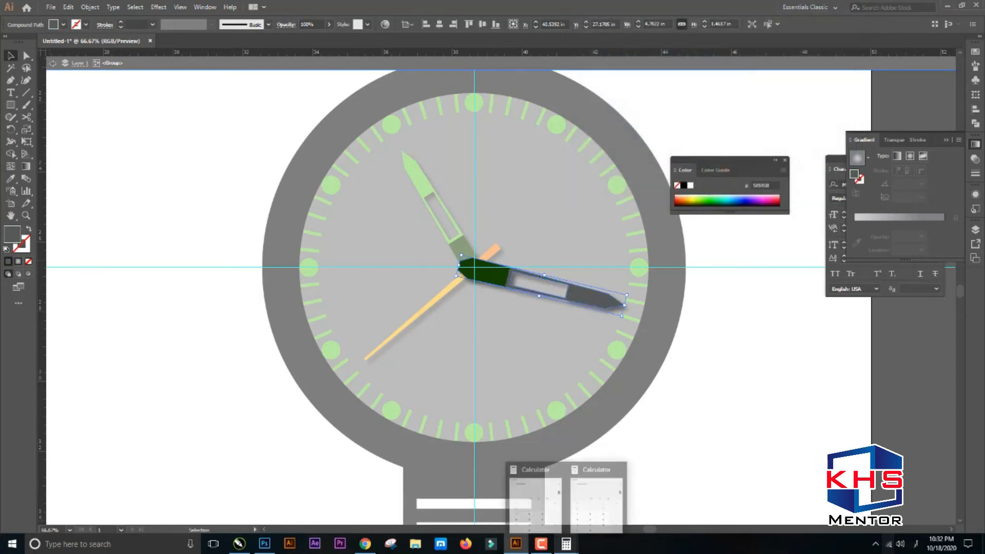
pyautogui.press('Escape')
pyautogui.click(730, 320)
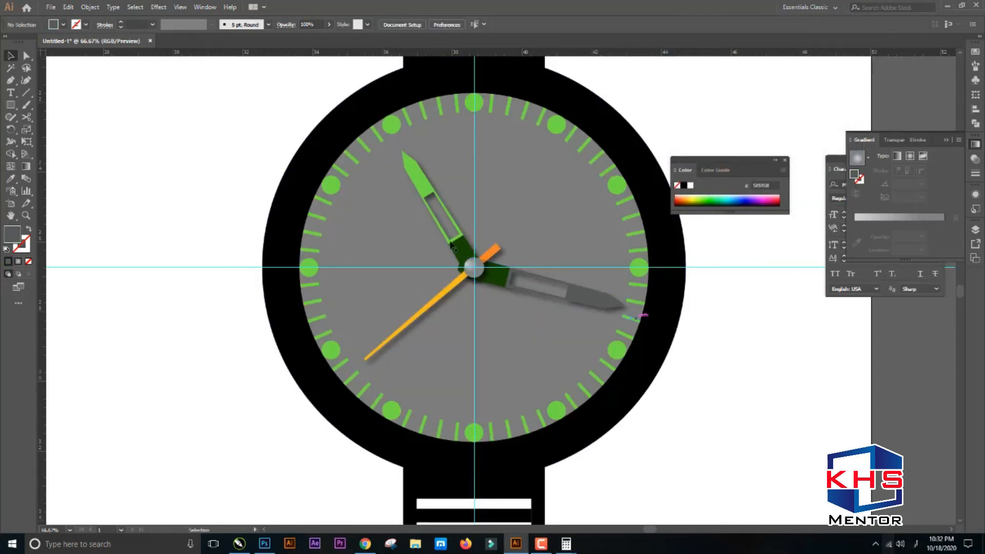
# Recolor the hour hand inside its group, giving the outer part the minute hand's dark gray and the base black (000000)
pyautogui.doubleClick(411, 183)
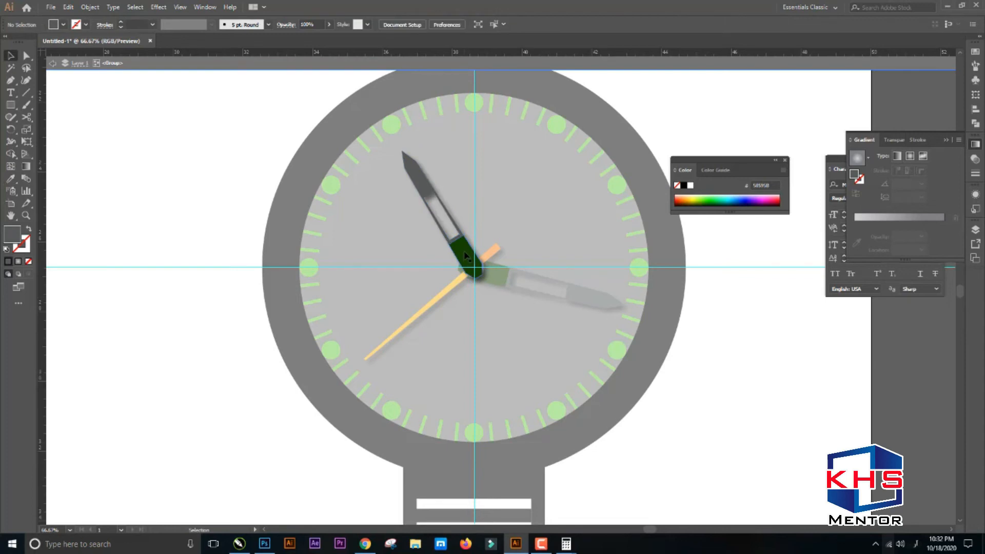
pyautogui.click(466, 255)
pyautogui.doubleClick(12, 236)
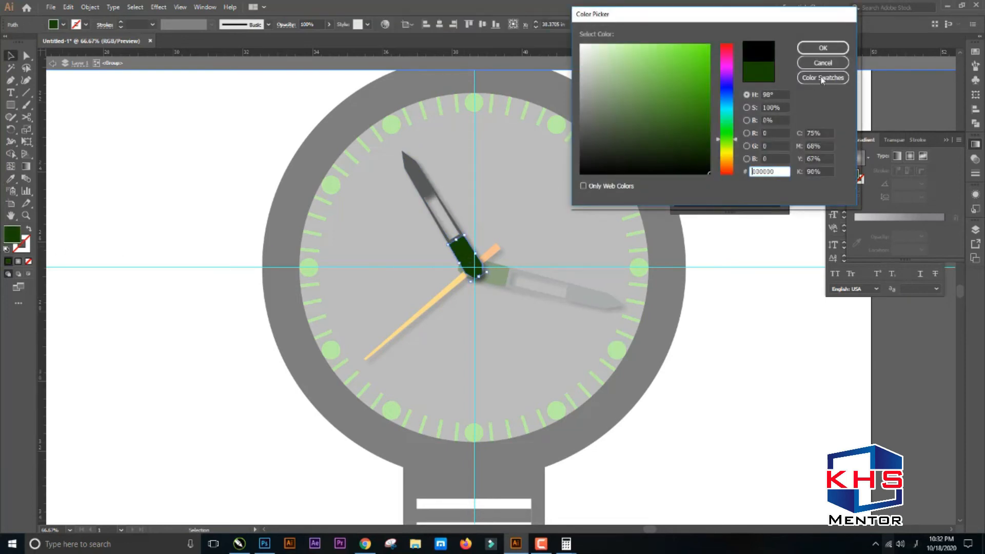
pyautogui.click(823, 48)
pyautogui.doubleClick(572, 269)
pyautogui.click(510, 277)
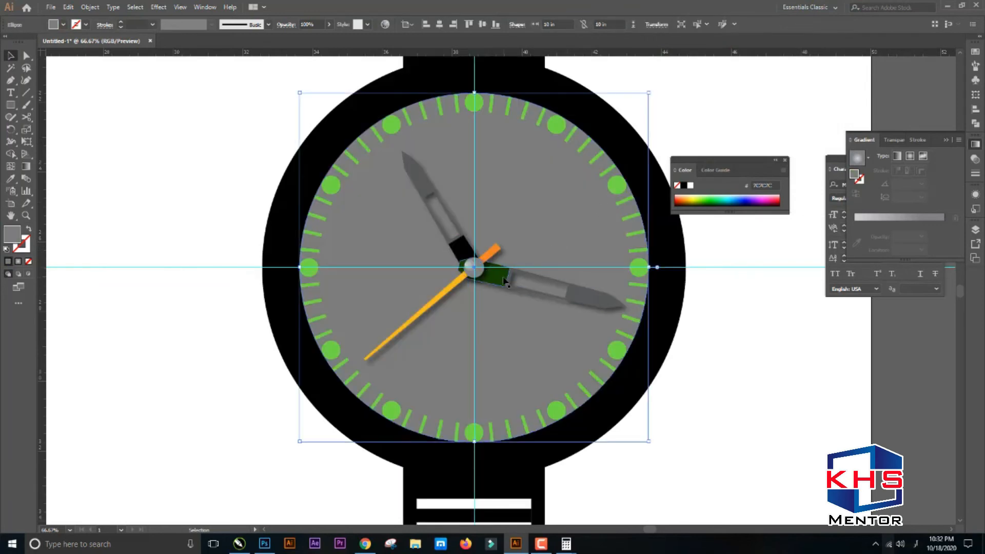
pyautogui.doubleClick(421, 185)
pyautogui.press('Escape')
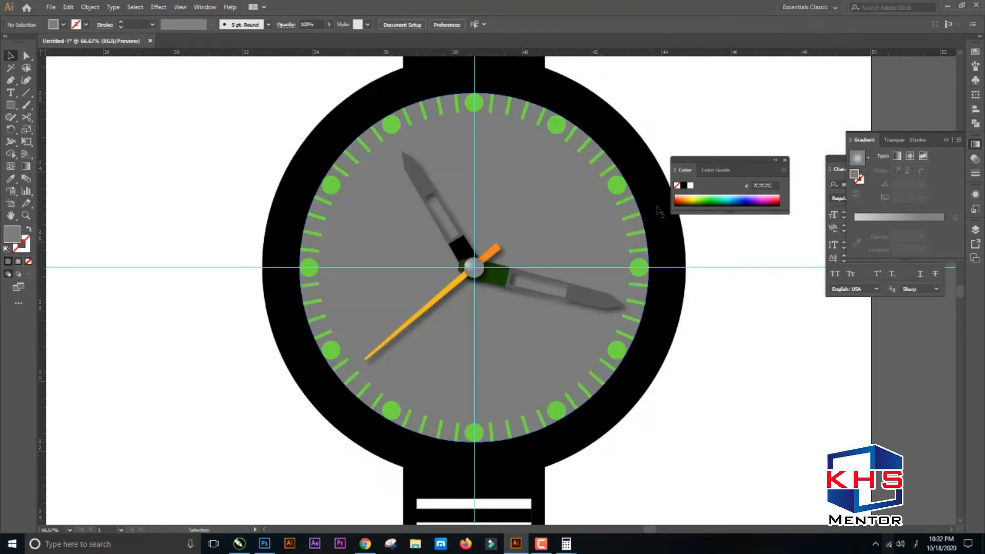
# Fill the dial circle with light gray, CMYK 0, 0, 0, 30
pyautogui.doubleClick(561, 198)
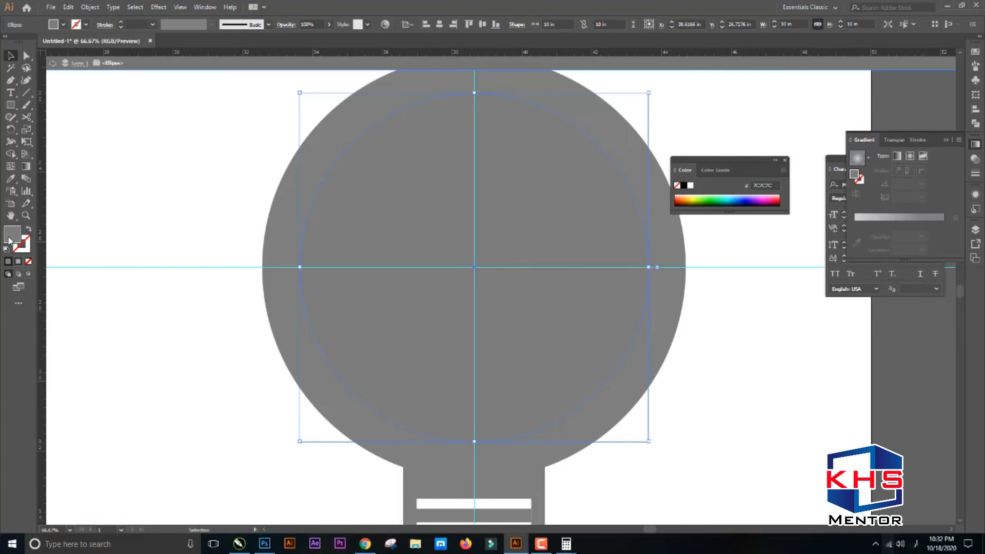
pyautogui.doubleClick(10, 237)
pyautogui.click(820, 133)
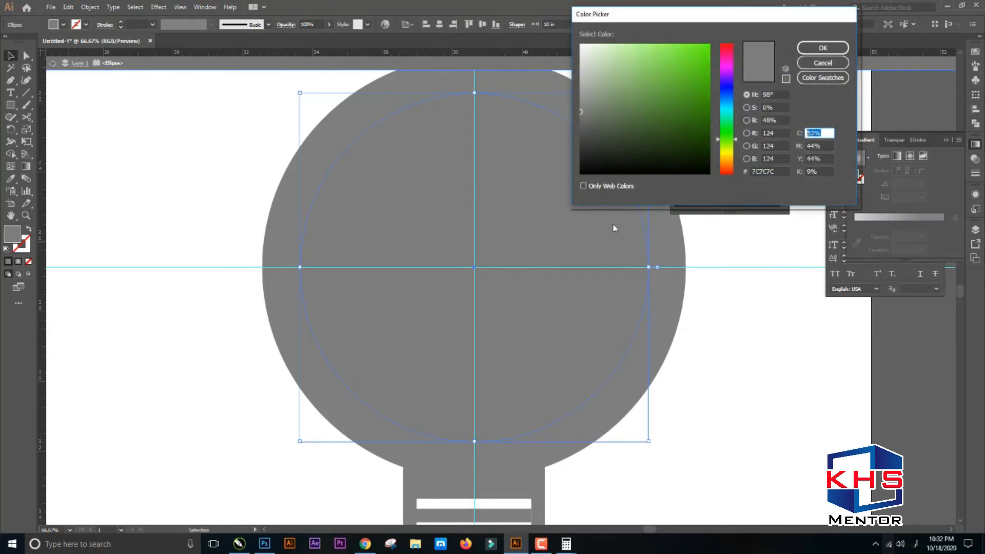
pyautogui.write('0')
pyautogui.press('Tab')
pyautogui.write('0')
pyautogui.press('Tab')
pyautogui.write('0')
pyautogui.press('Tab')
pyautogui.write('3')
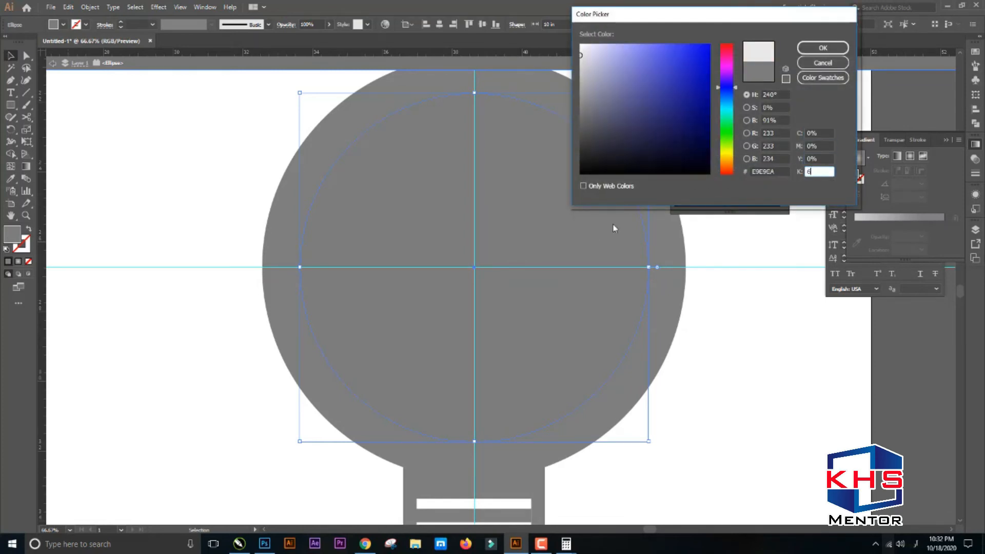
pyautogui.write('0')
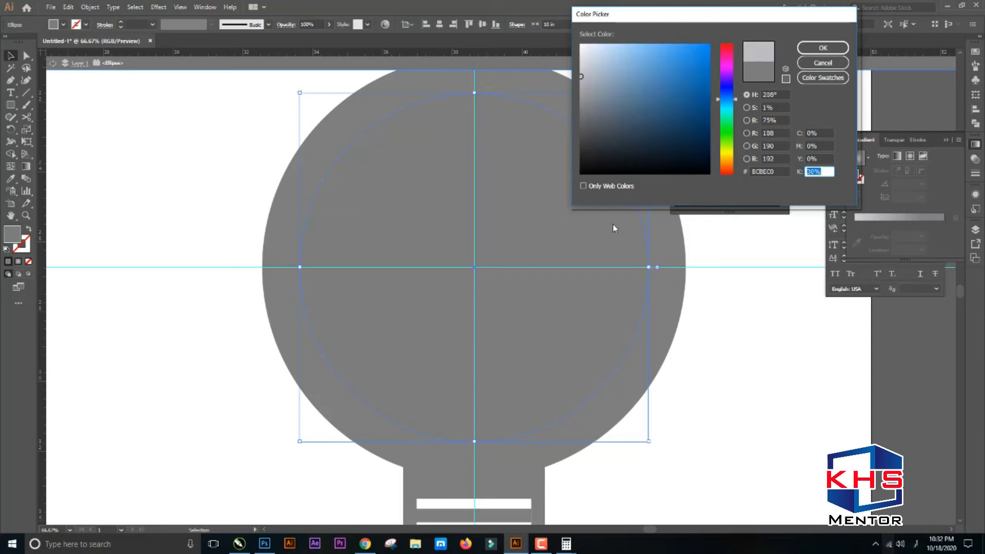
pyautogui.press('Return')
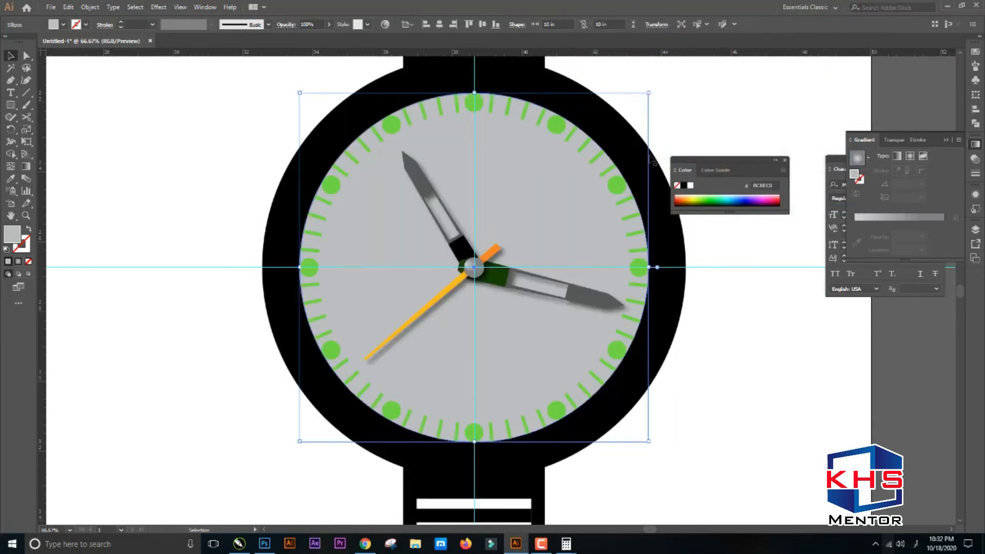
# Fill the dial's green hour and minute markers with light orange, CMYK 0, 36, 72, 0
pyautogui.click(559, 129)
pyautogui.keyDown('shift'); pyautogui.click(559, 130); pyautogui.keyUp('shift')
pyautogui.doubleClick(12, 234)
pyautogui.write('0')
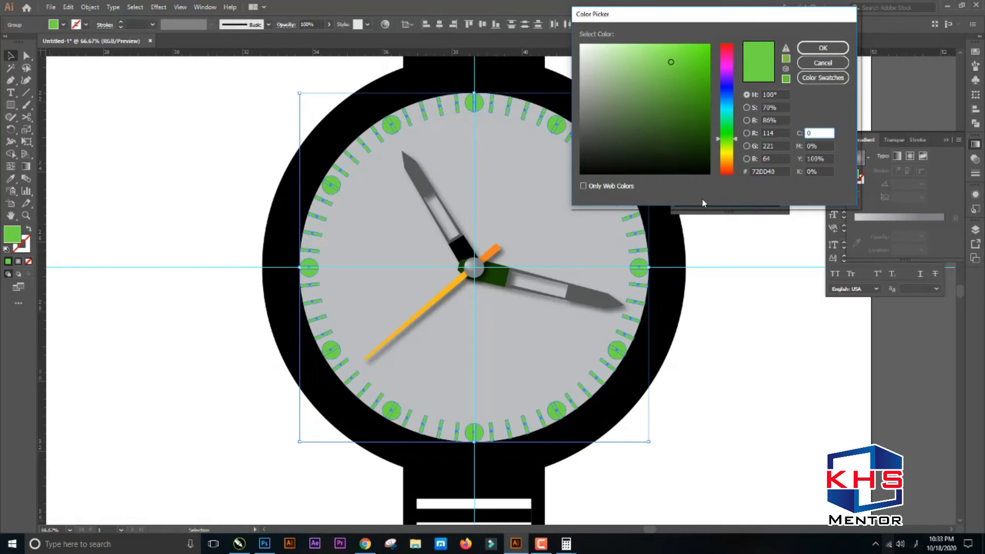
pyautogui.press('Tab')
pyautogui.write('36')
pyautogui.press('Tab')
pyautogui.write('72')
pyautogui.press('Tab')
pyautogui.hotkey('shift', 'Tab')
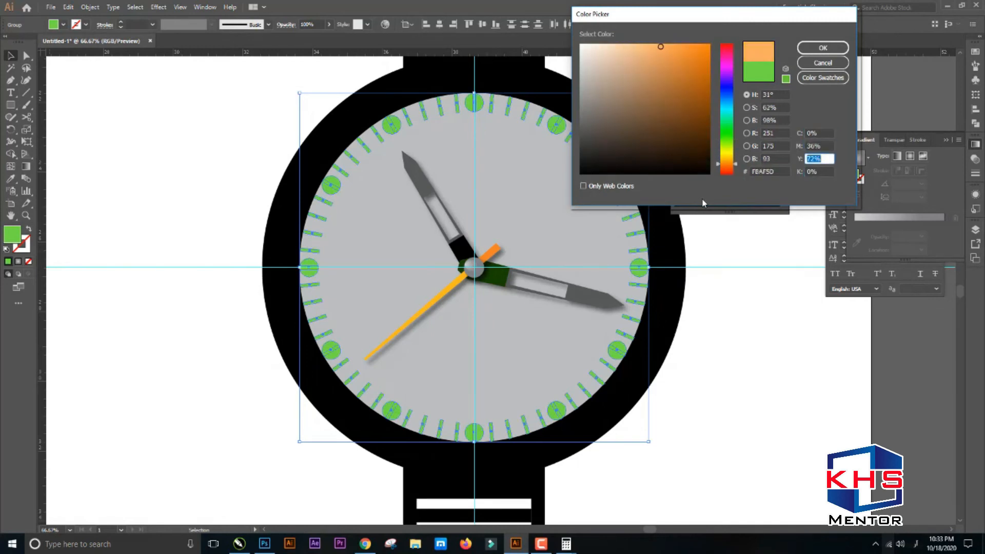
pyautogui.press('Return')
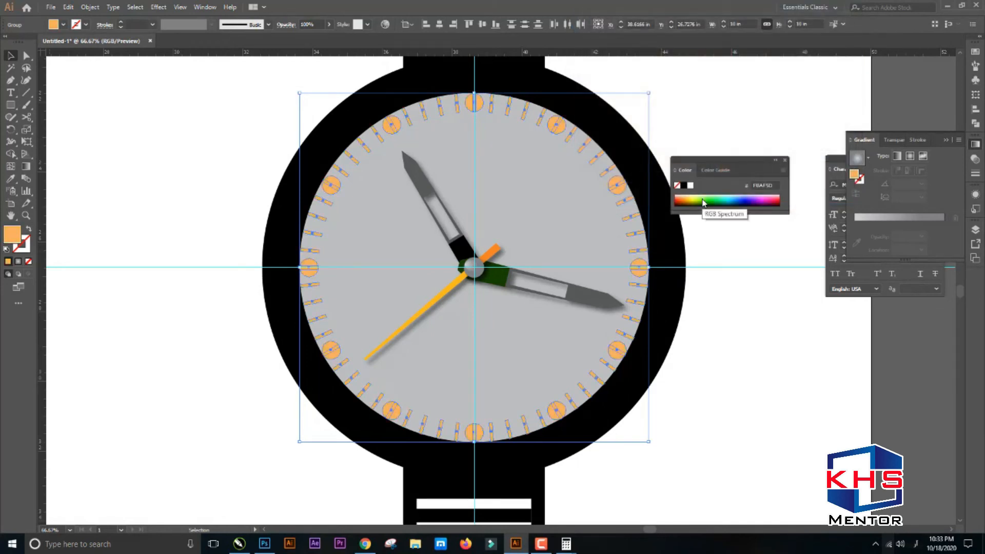
# Change the dial markers' fill to a more saturated orange with yellow at 100%
pyautogui.doubleClick(13, 238)
pyautogui.press('Tab')
pyautogui.press('Tab')
pyautogui.write('00')
pyautogui.press('Tab')
pyautogui.write('100')
pyautogui.press('Return')
# Copy the thin black bar from the lower strap lug to between the prongs of the upper lug
pyautogui.click(729, 241)
pyautogui.moveTo(557, 179); pyautogui.dragTo(526, 391)
pyautogui.moveTo(467, 442); pyautogui.dragTo(448, 174)
pyautogui.hotkey('ctrl', '-')
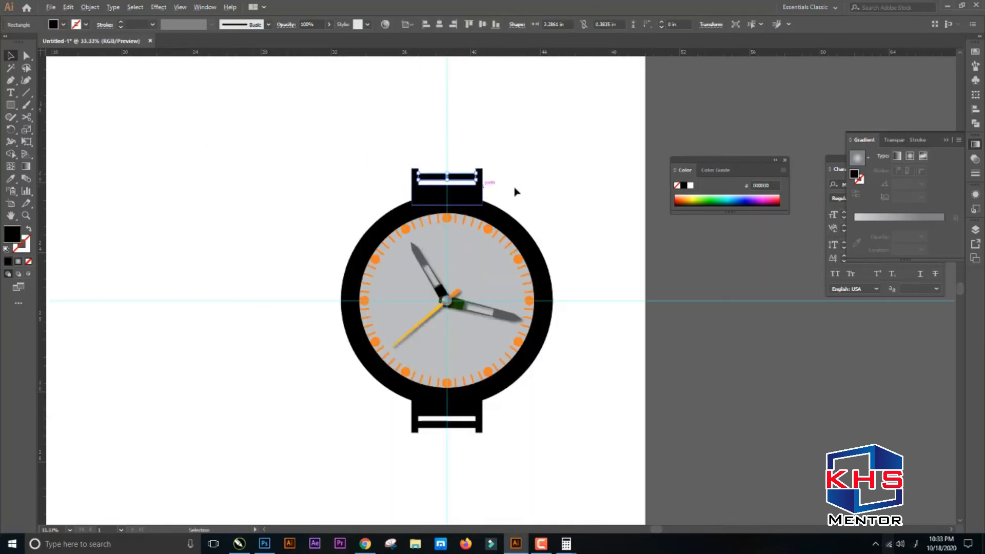
# Draw a black strap rectangle about 2.97 by 11.8 in running down from the lower lug's bar
pyautogui.hotkey('ctrl', 'space')
pyautogui.moveTo(318, 109); pyautogui.dragTo(571, 467)
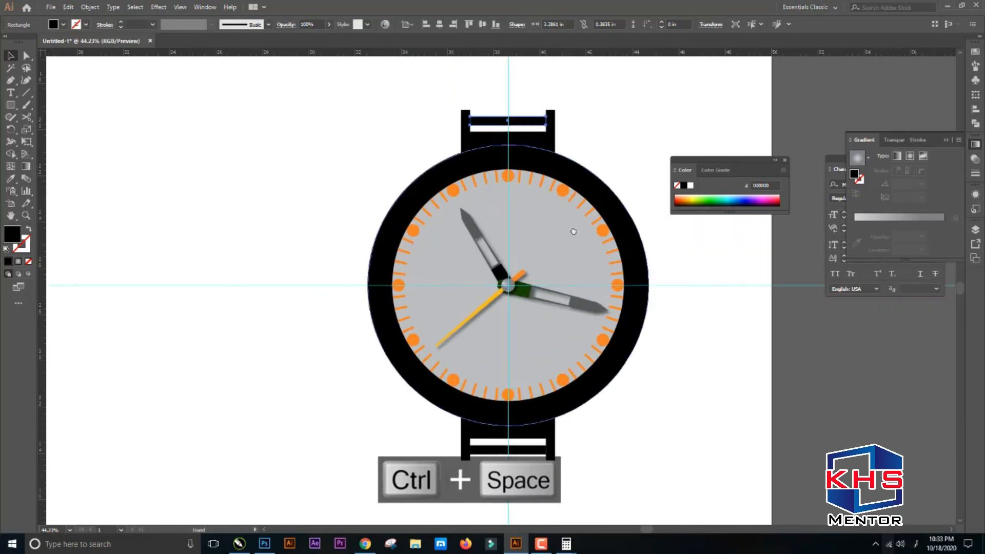
pyautogui.moveTo(574, 231); pyautogui.dragTo(556, 65)
pyautogui.hotkey('ctrl', 'space')
pyautogui.moveTo(417, 213); pyautogui.dragTo(708, 499)
pyautogui.press('m')
pyautogui.moveTo(331, 172); pyautogui.dragTo(444, 521)
pyautogui.press('ctrl')
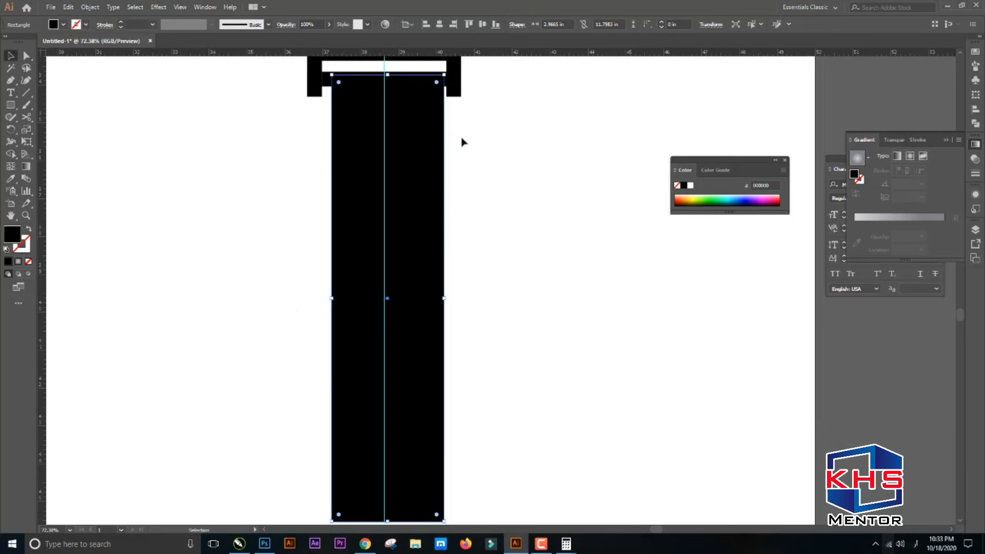
# Center the lower strap rectangle horizontally on the lower lug, using the lug as the alignment reference
pyautogui.keyDown('shift'); pyautogui.click(459, 95); pyautogui.keyUp('shift')
pyautogui.press('space')
pyautogui.moveTo(361, 95); pyautogui.dragTo(345, 305)
pyautogui.click(432, 253)
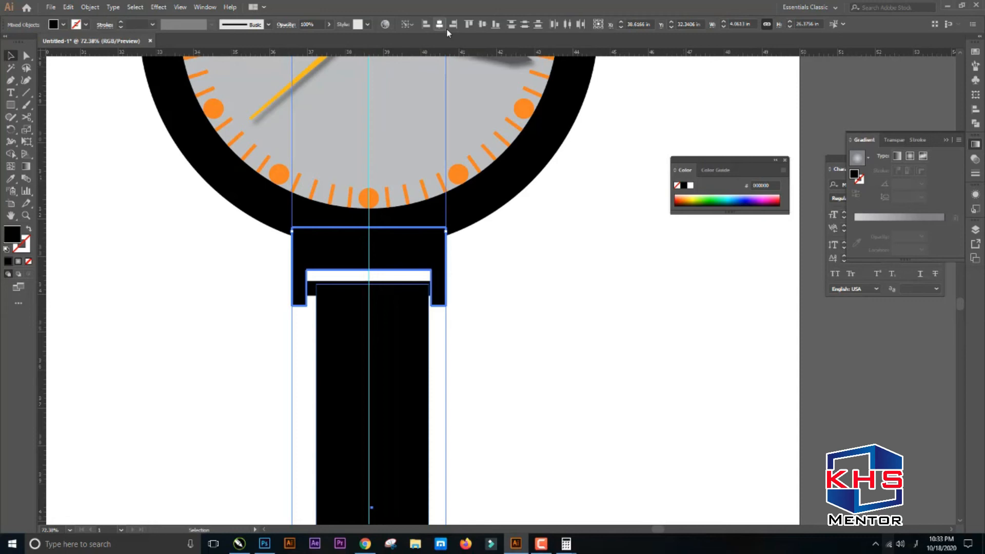
pyautogui.click(492, 282)
# Add an anchor point at the middle of the strap's lower edge and pull it down into a pointed tip
pyautogui.scroll(-8, 421, 257)
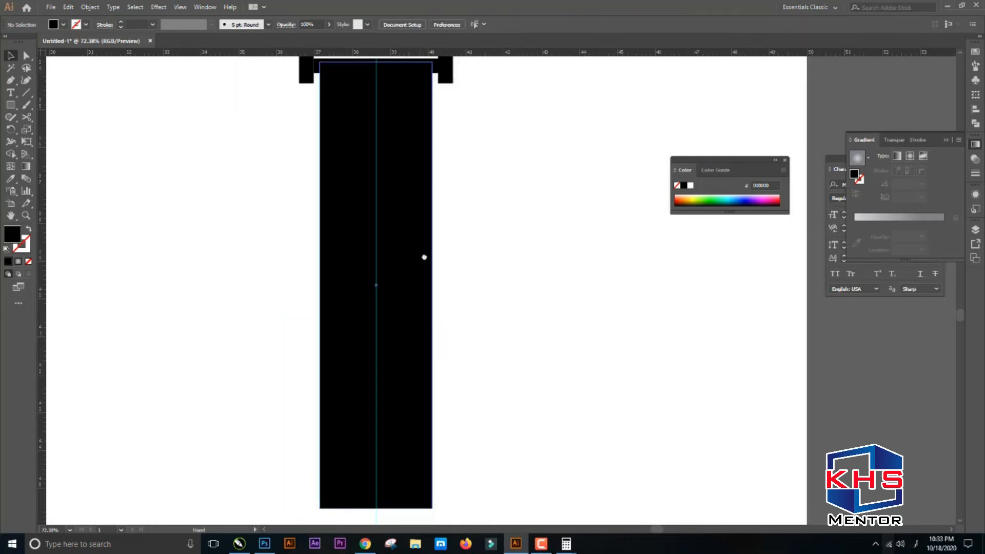
pyautogui.moveTo(420, 260); pyautogui.dragTo(411, 319)
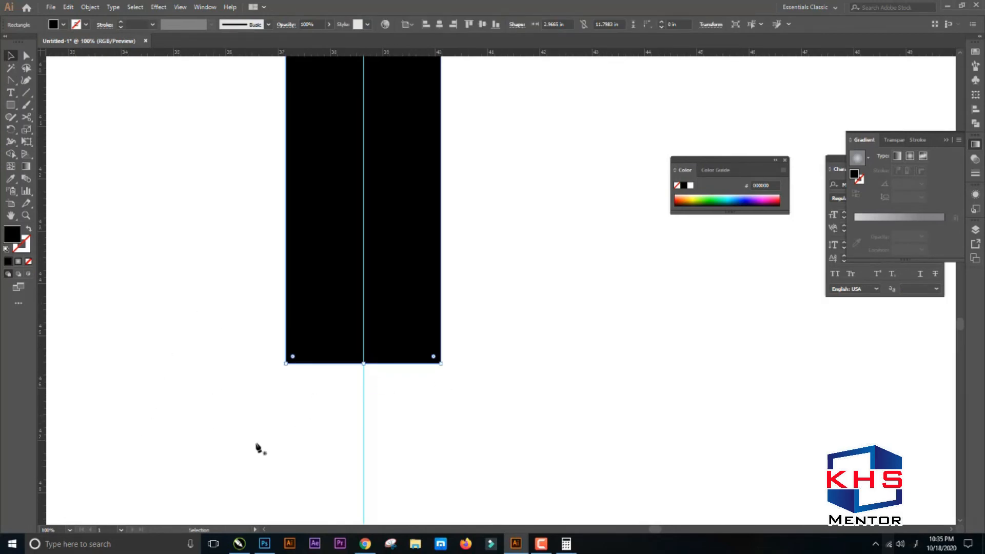
pyautogui.press('p')
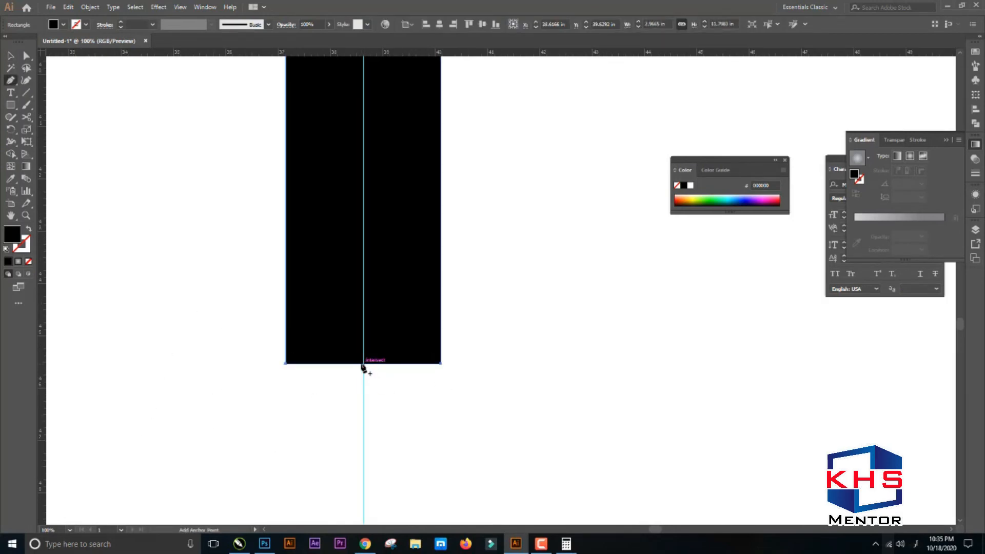
pyautogui.click(363, 363)
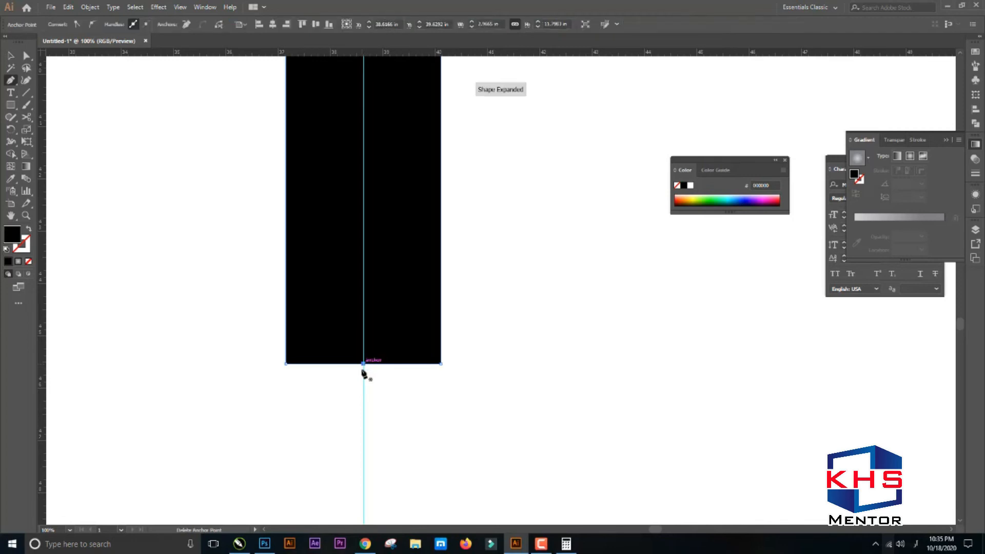
pyautogui.press('v')
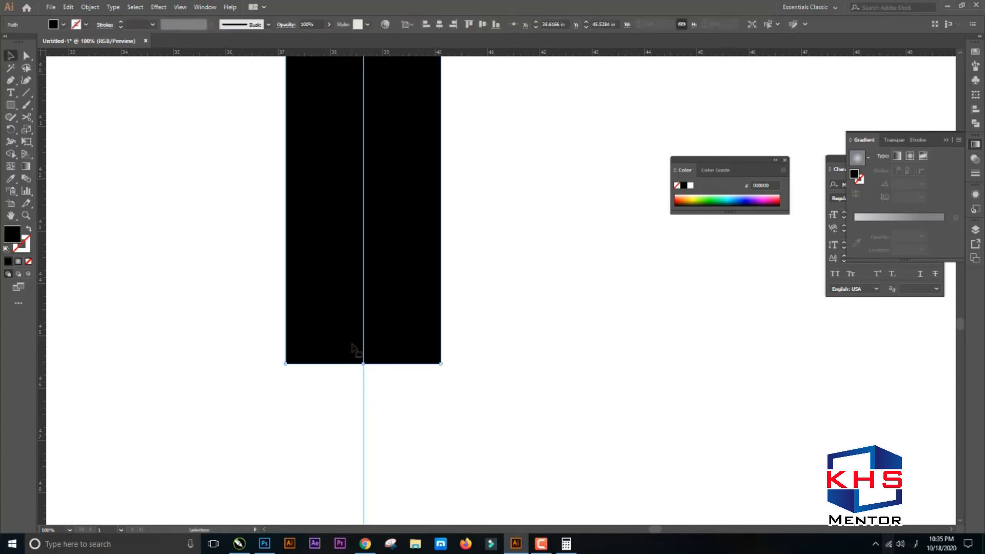
pyautogui.press('a')
pyautogui.moveTo(364, 364); pyautogui.dragTo(363, 454)
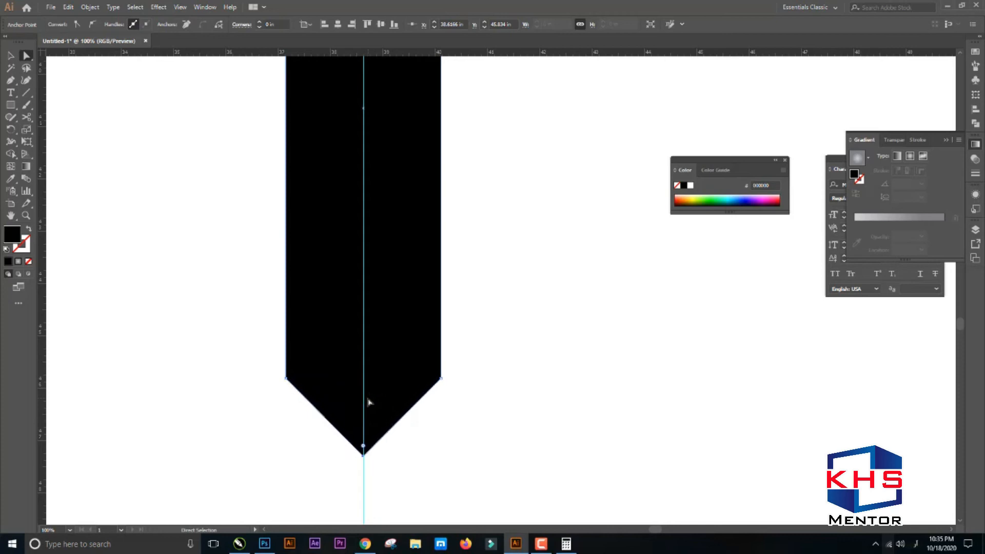
pyautogui.scroll(-2, 435, 396)
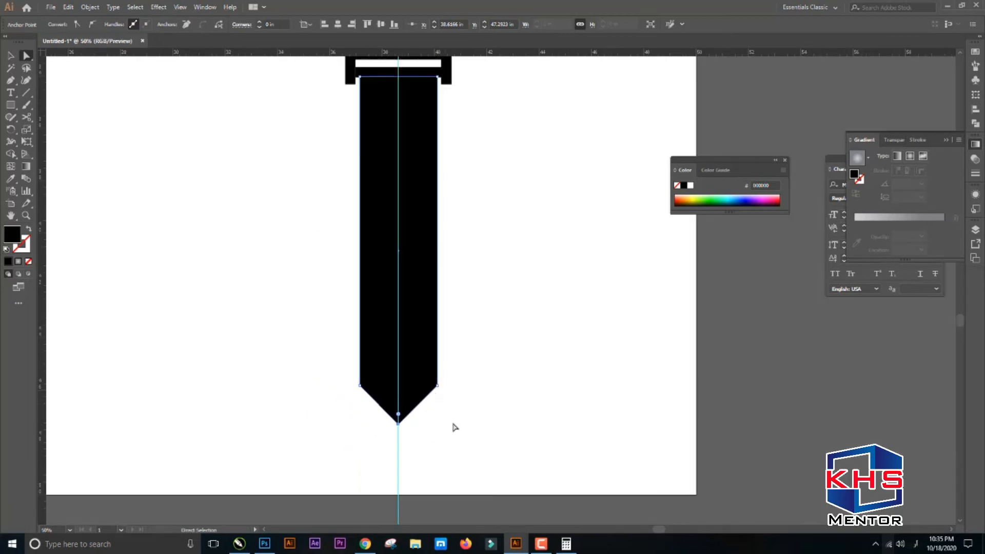
# Draw a rectangle about 4.69 by 6.06 in over the strap's lower half, leaving only the pointed tip uncovered
pyautogui.press('m')
pyautogui.hotkey('ctrl', 'shift', 'a')
pyautogui.moveTo(345, 240); pyautogui.dragTo(468, 398)
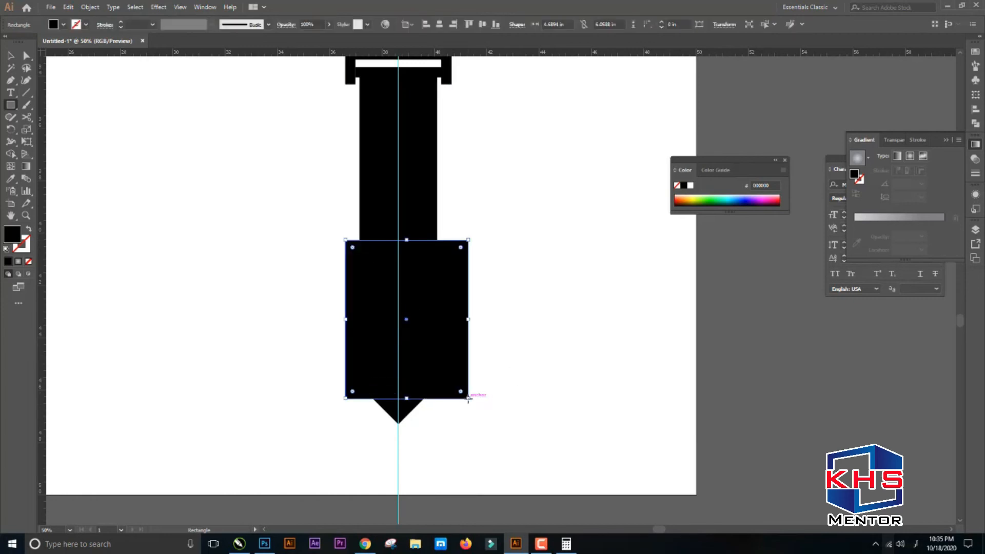
pyautogui.press('g')
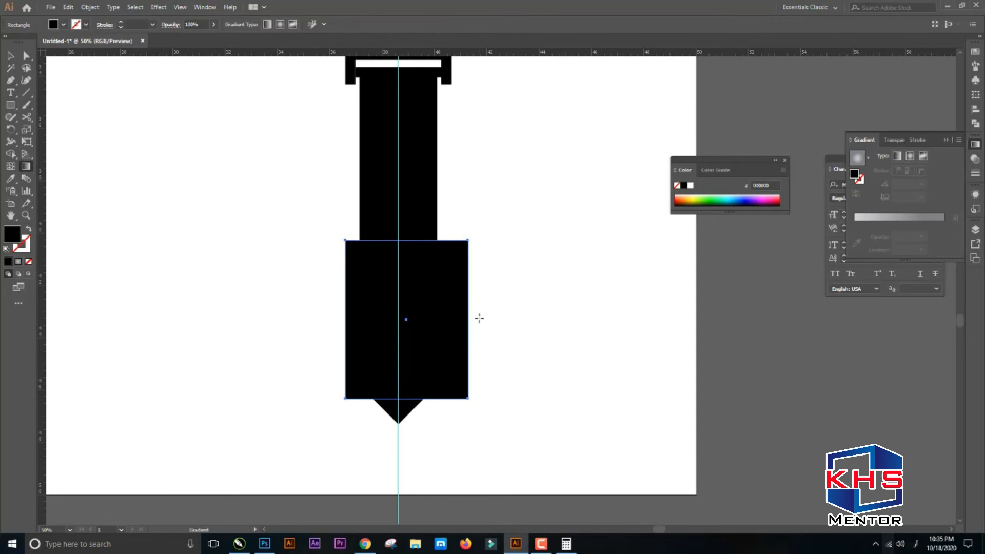
# Use the Shape Builder to remove the pointed tip and the rectangle's side pieces, leaving a chamfered strap end
pyautogui.press('v')
pyautogui.moveTo(511, 268); pyautogui.dragTo(297, 458)
pyautogui.click(11, 154)
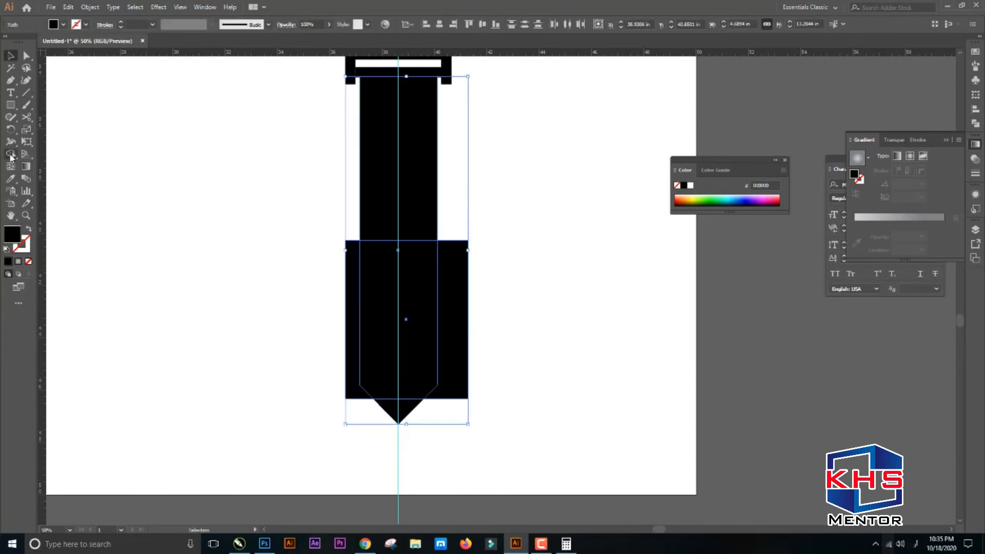
pyautogui.keyDown('alt'); pyautogui.click(453, 270); pyautogui.keyUp('alt')
pyautogui.keyDown('alt'); pyautogui.click(400, 409); pyautogui.keyUp('alt')
pyautogui.keyDown('alt'); pyautogui.click(352, 306); pyautogui.keyUp('alt')
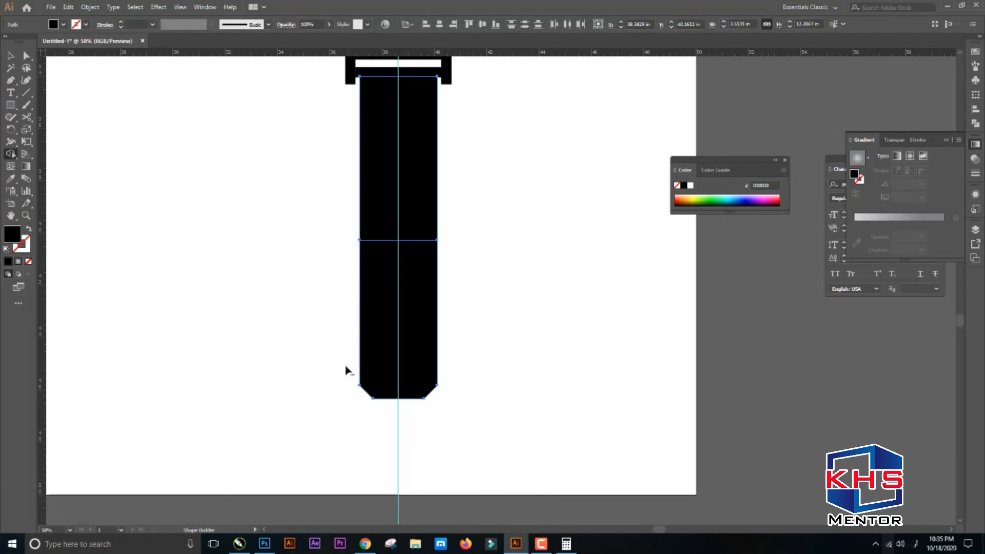
pyautogui.press('v')
pyautogui.moveTo(487, 200); pyautogui.dragTo(380, 327)
pyautogui.click(435, 255)
# Draw an ellipse about 0.85 by 0.61 in on the lower strap and fill it with near-white, FFFEFD
pyautogui.moveTo(381, 374)
pyautogui.mouseDown()
pyautogui.moveTo(400, 164)
pyautogui.moveTo(401, 282)
pyautogui.moveTo(428, 240)
pyautogui.moveTo(428, 257)
pyautogui.mouseUp()
pyautogui.hotkey('ctrl', 'space')
pyautogui.moveTo(218, 82); pyautogui.dragTo(474, 511)
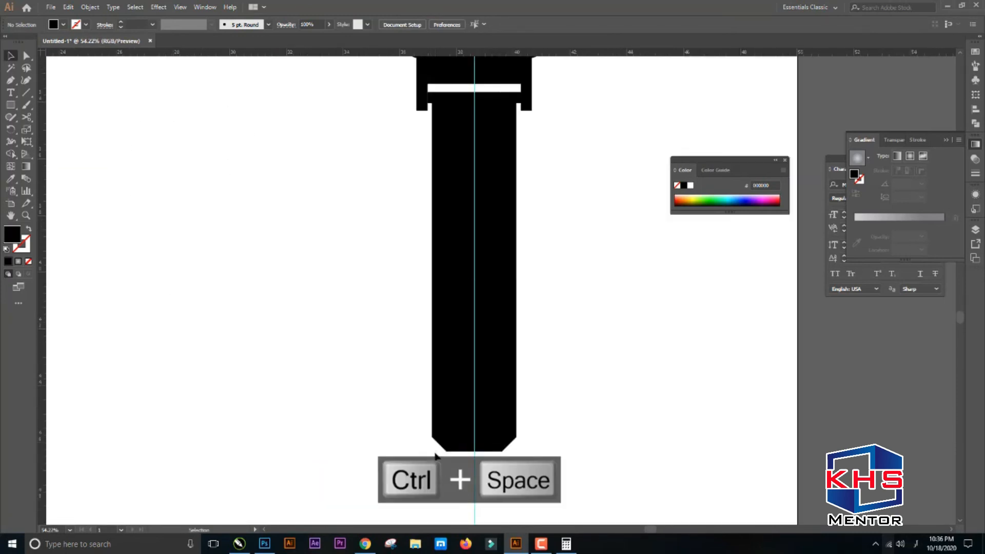
pyautogui.press('l')
pyautogui.moveTo(458, 237); pyautogui.dragTo(483, 254)
pyautogui.press('v')
pyautogui.doubleClick(15, 235)
pyautogui.moveTo(585, 51); pyautogui.dragTo(581, 44)
pyautogui.click(823, 48)
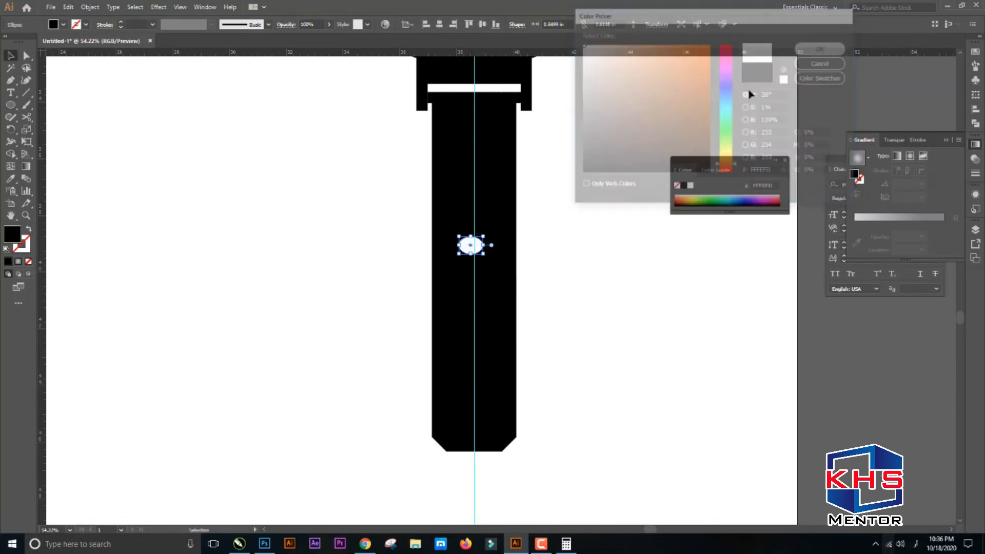
# Center the white ellipse horizontally on the lower strap
pyautogui.moveTo(484, 241); pyautogui.dragTo(490, 241)
pyautogui.hotkey('ctrl', 'space')
pyautogui.moveTo(385, 179); pyautogui.dragTo(539, 309)
pyautogui.keyDown('shift'); pyautogui.click(594, 230); pyautogui.keyUp('shift')
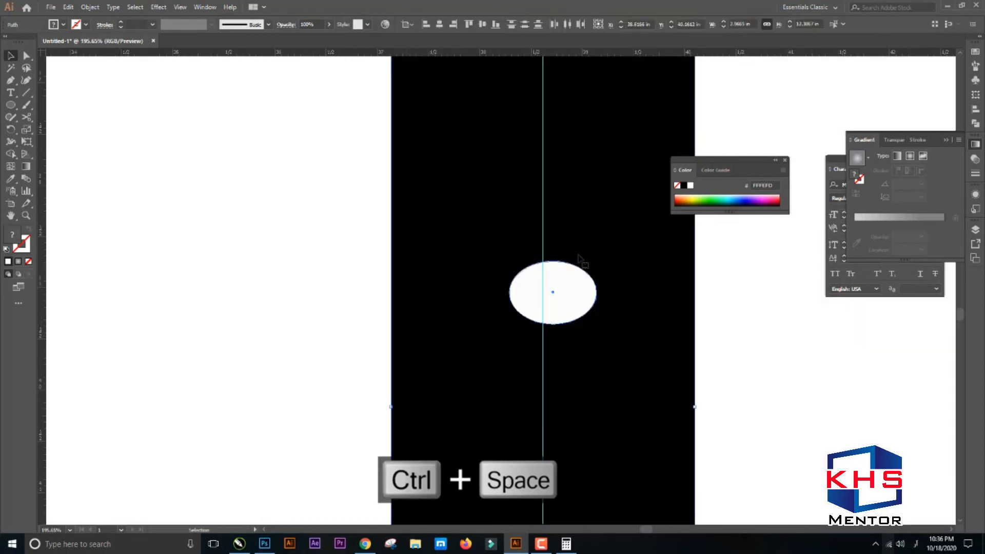
pyautogui.click(590, 205)
pyautogui.click(440, 24)
# Copy the white ellipse downward and repeat the copy to make a column of evenly spaced strap holes
pyautogui.moveTo(616, 308); pyautogui.dragTo(565, 177)
pyautogui.scroll(-3, 577, 163)
pyautogui.hotkey('ctrl', 'z')
pyautogui.click(661, 102)
pyautogui.hotkey('ctrl', 'd')
pyautogui.hotkey('ctrl', 'd')
pyautogui.hotkey('ctrl', 'd')
pyautogui.hotkey('ctrl', 'd')
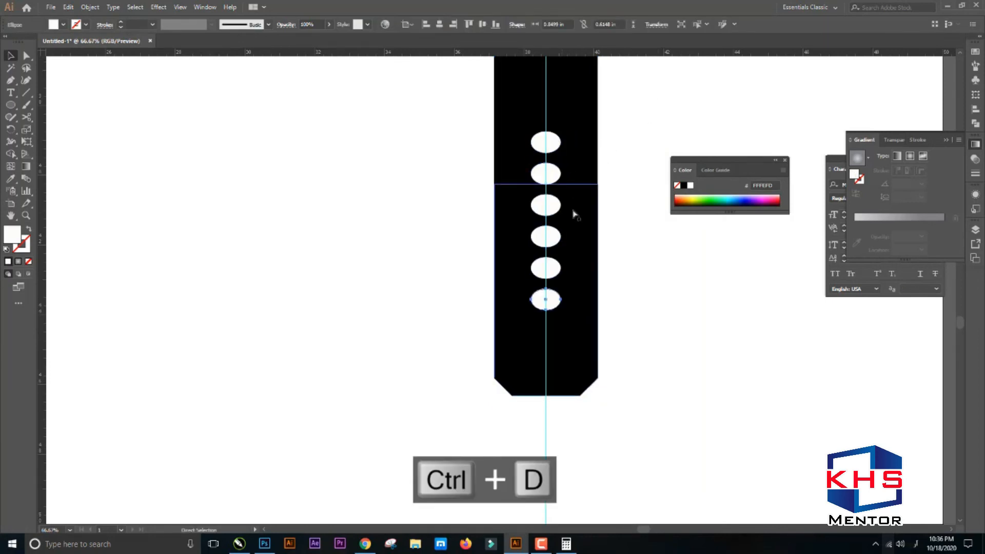
pyautogui.hotkey('ctrl', 'd')
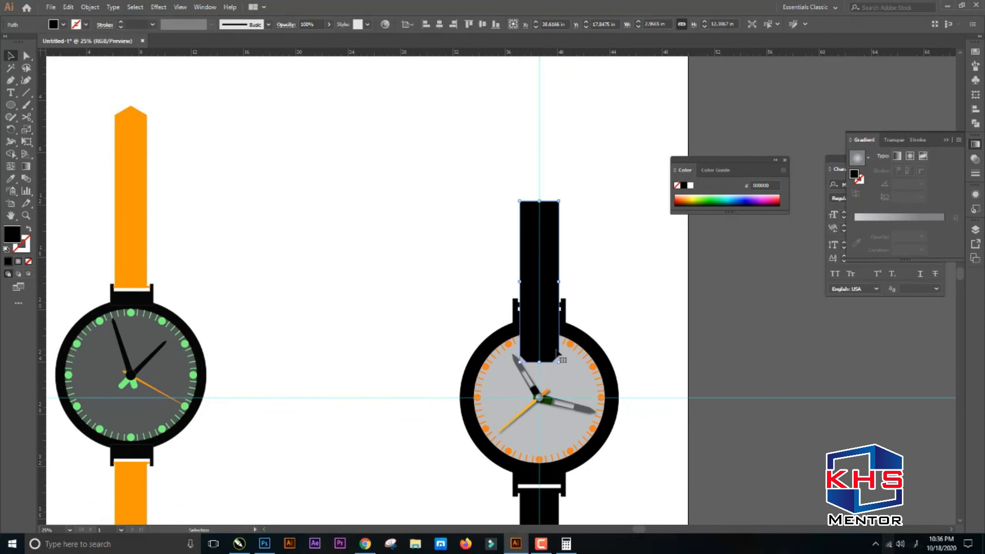
# Position the copied strap above the case, with its plain end at the upper lug and its chamfered end up
pyautogui.moveTo(560, 353); pyautogui.dragTo(558, 296)
pyautogui.moveTo(562, 139); pyautogui.dragTo(552, 336)
pyautogui.click(632, 195)
# Delete the anchor points of the upper strap's chamfered end to make that end flat
pyautogui.hotkey('ctrl', 'space')
pyautogui.moveTo(428, 86); pyautogui.dragTo(667, 233)
pyautogui.click(464, 247)
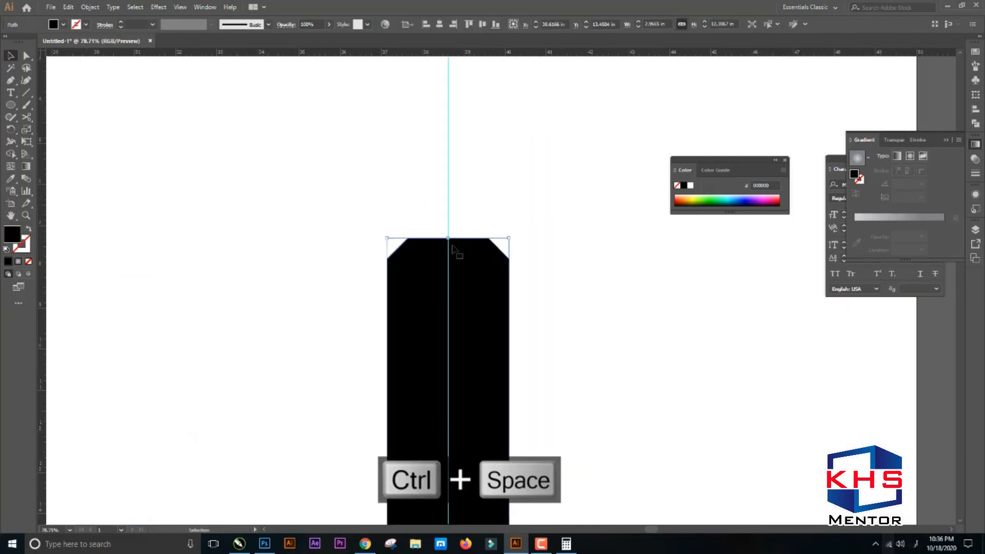
pyautogui.press('a')
pyautogui.moveTo(396, 226); pyautogui.dragTo(500, 247)
pyautogui.press('Delete')
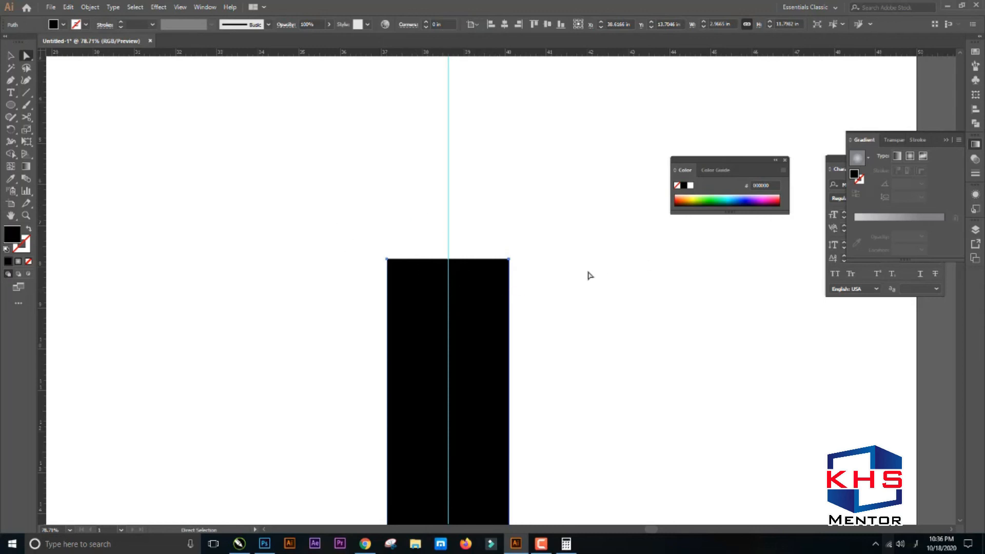
# Draw a tab about 0.52 by 0.19 in at the upper strap's top-right corner and copy it to the opposite corner
pyautogui.press('m')
pyautogui.moveTo(509, 260); pyautogui.dragTo(531, 267)
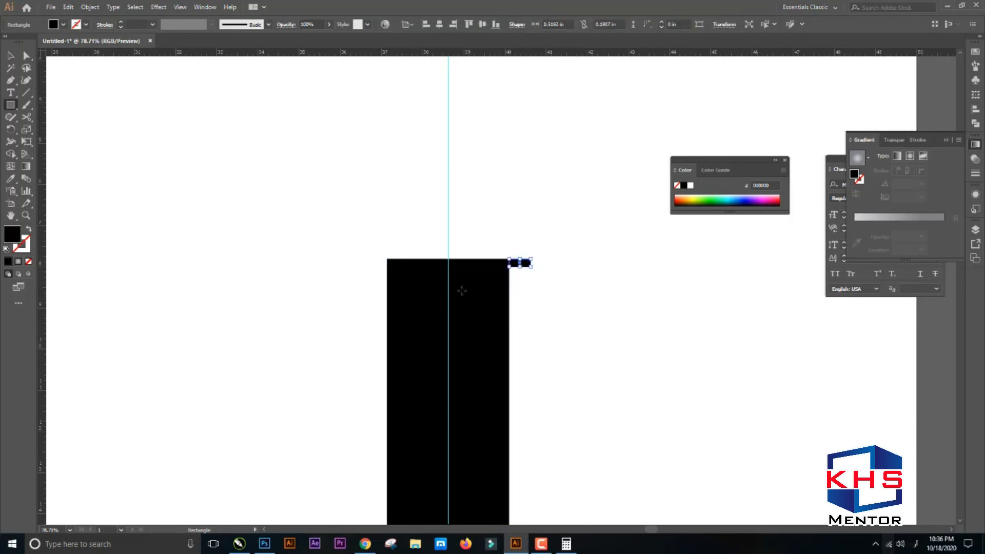
pyautogui.hotkey('ctrl', 'space')
pyautogui.moveTo(339, 211); pyautogui.dragTo(627, 336)
pyautogui.press('v')
pyautogui.moveTo(609, 265); pyautogui.dragTo(191, 260)
# Draw an upright bar about 0.22 by 2.18 in on the right tab's outer end and copy it to the left tab
pyautogui.scroll(-3, 286, 222)
pyautogui.moveTo(295, 242); pyautogui.dragTo(300, 413)
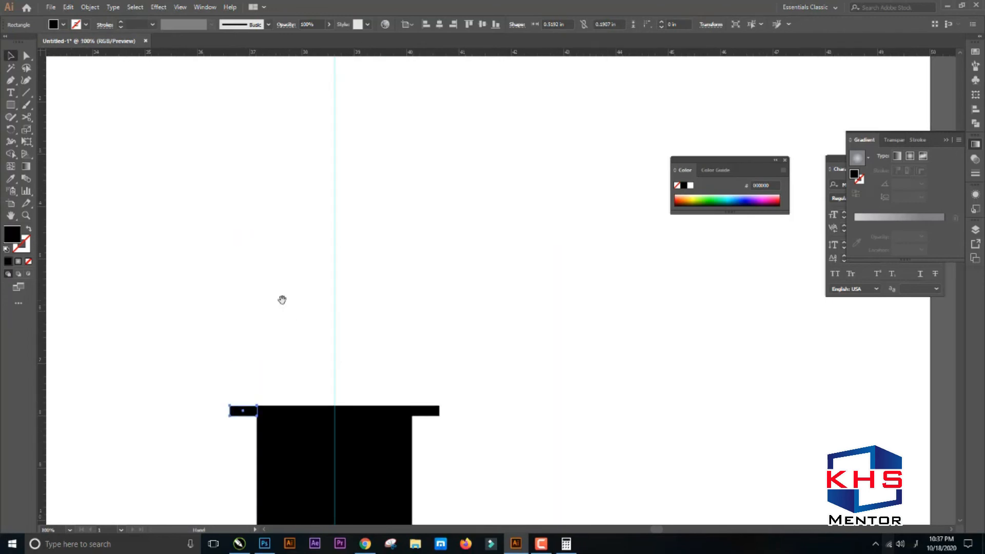
pyautogui.press('m')
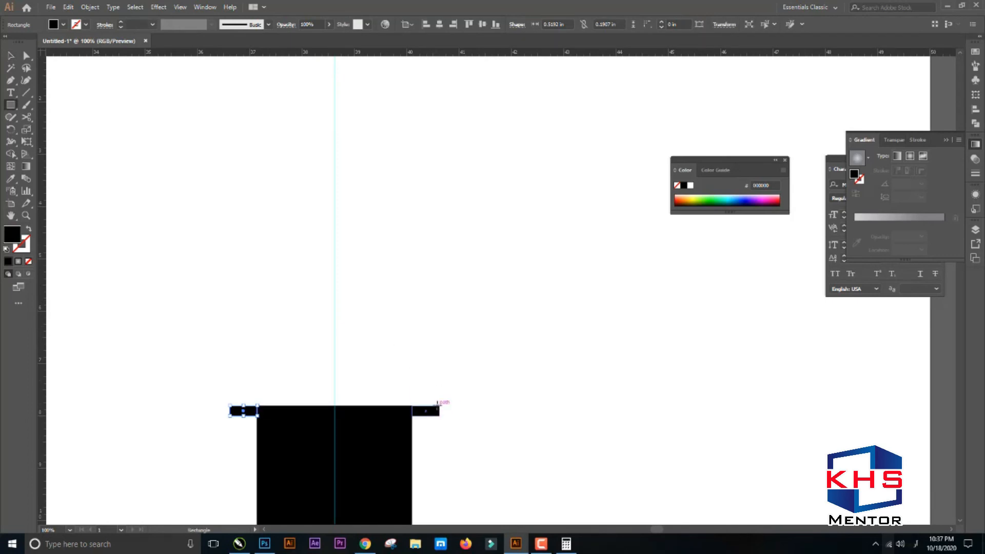
pyautogui.moveTo(438, 406); pyautogui.dragTo(428, 293)
pyautogui.press('v')
pyautogui.moveTo(437, 330); pyautogui.dragTo(239, 334)
pyautogui.press('m')
pyautogui.press('v')
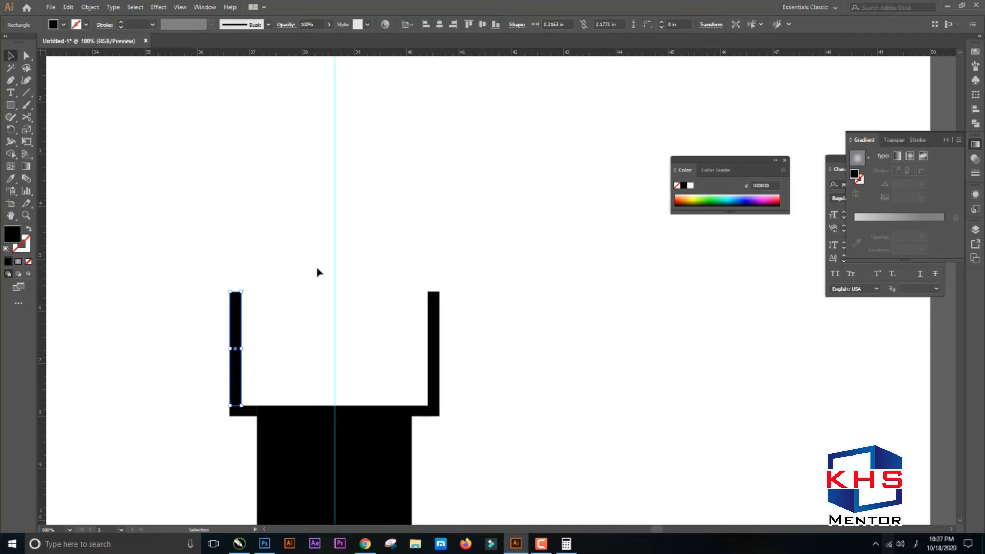
pyautogui.click(293, 289)
# Close the buckle frame with a top bar about 4.01 by 0.44 in and draw a central prong about 0.37 by 2.33 in
pyautogui.press('m')
pyautogui.moveTo(230, 290); pyautogui.dragTo(437, 273)
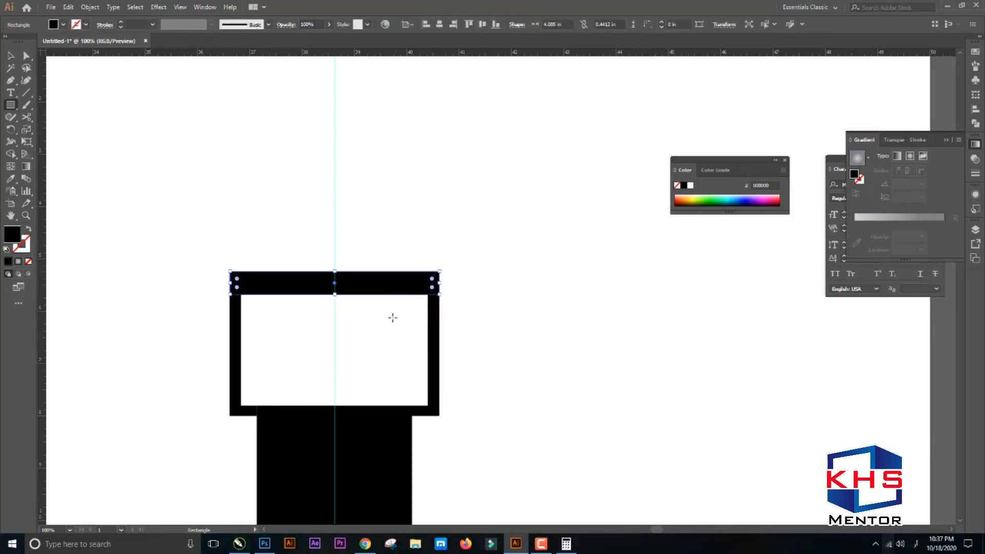
pyautogui.press('v')
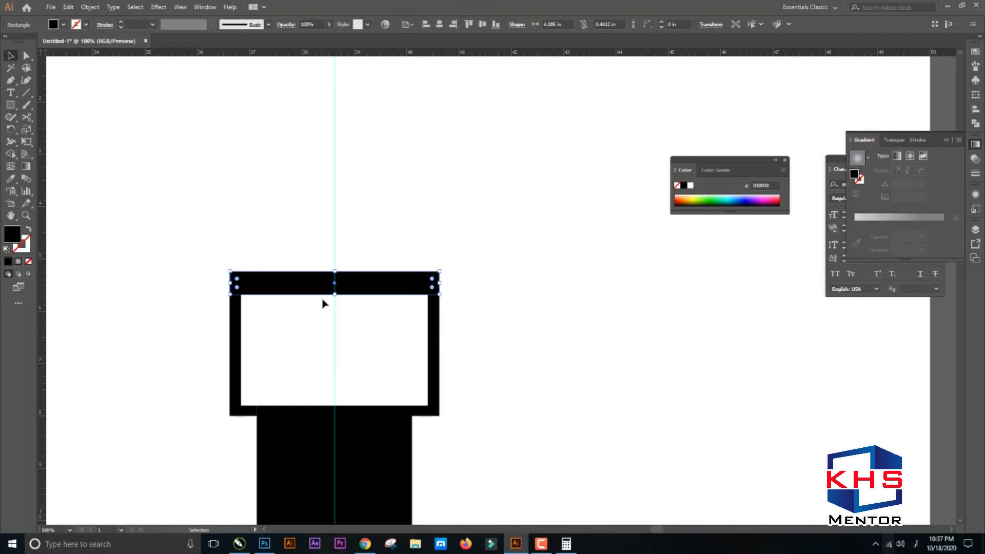
pyautogui.press('m')
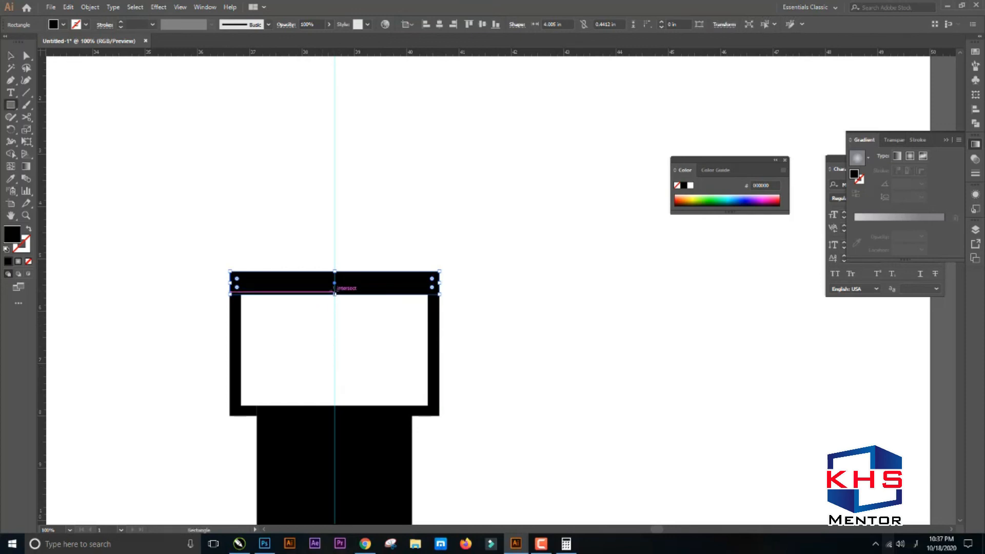
pyautogui.moveTo(335, 290); pyautogui.dragTo(344, 411)
# Draw a small black crown shape on the outer right edge of the watch case, at the horizontal guide
pyautogui.hotkey('ctrl', 'space')
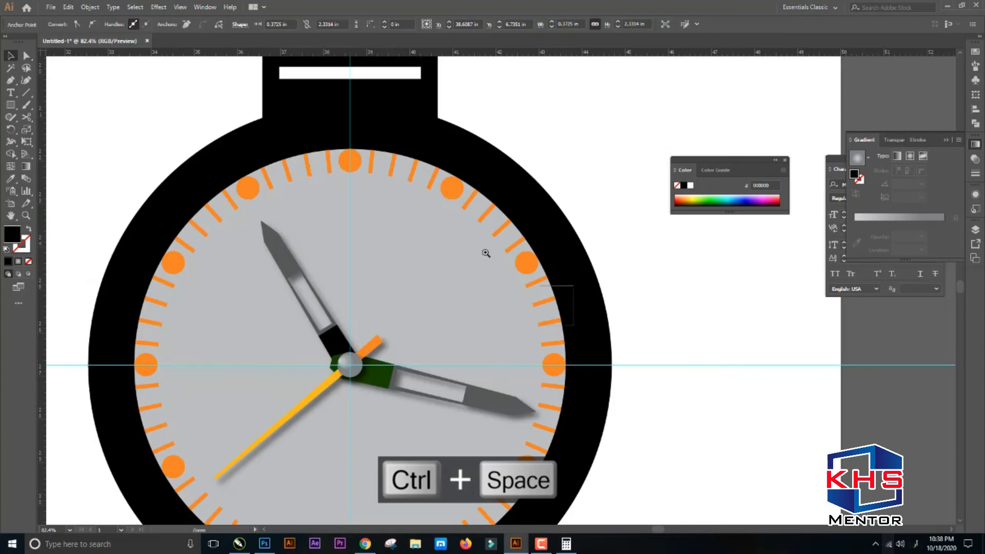
pyautogui.moveTo(457, 237); pyautogui.dragTo(745, 472)
pyautogui.press('l')
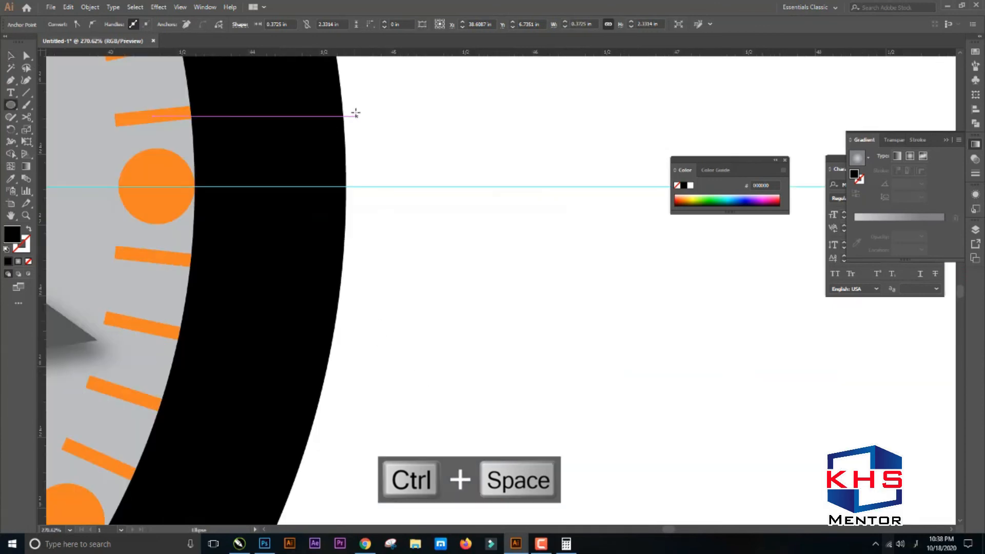
pyautogui.moveTo(332, 106); pyautogui.dragTo(465, 251)
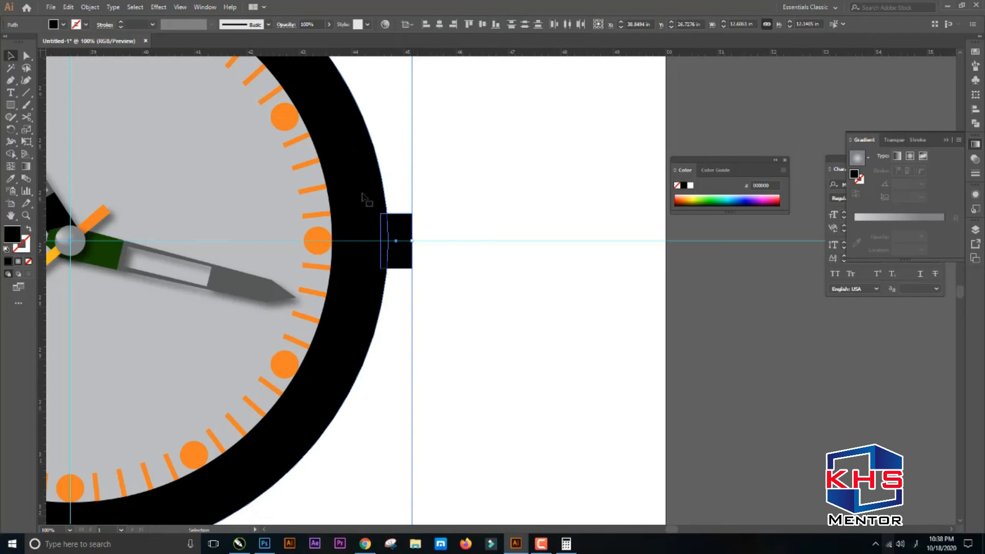
pyautogui.keyDown('shift'); pyautogui.click(365, 197); pyautogui.keyUp('shift')
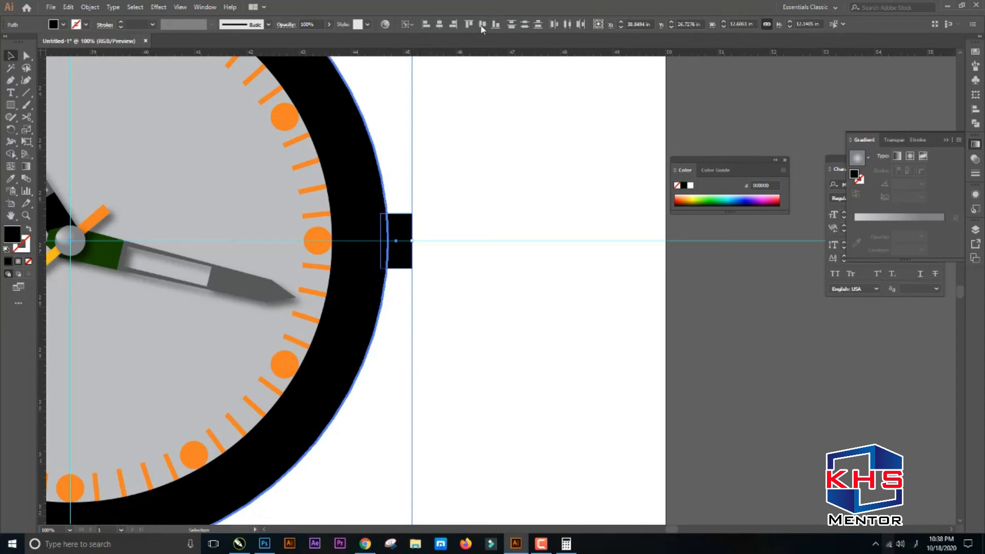
pyautogui.click(482, 25)
pyautogui.click(494, 222)
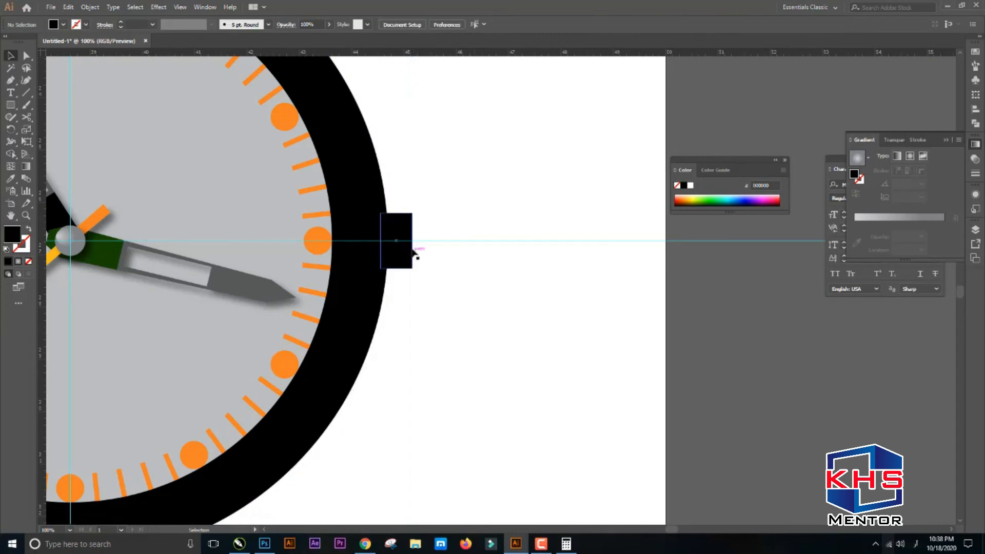
pyautogui.doubleClick(373, 235)
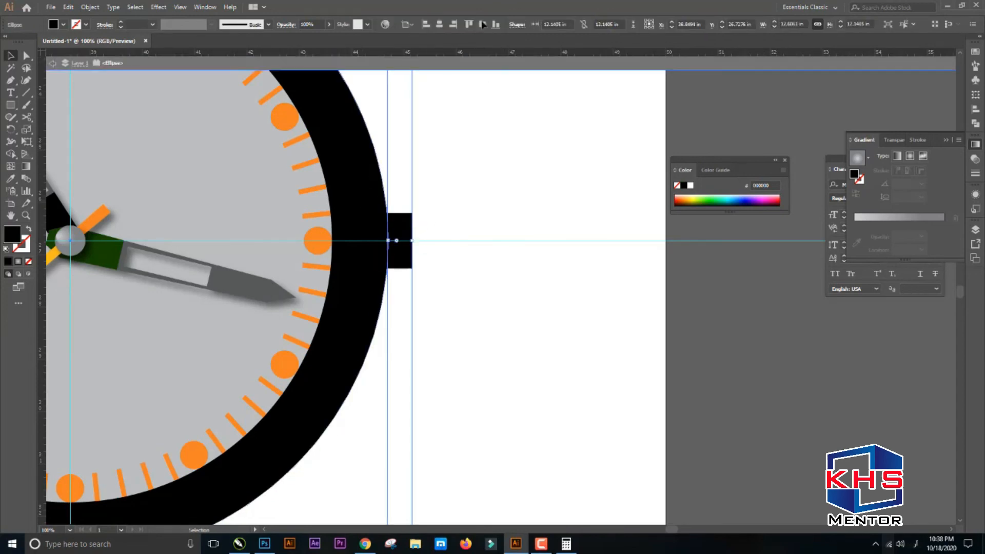
pyautogui.hotkey('ctrl', 'z')
pyautogui.hotkey('ctrl', 'z')
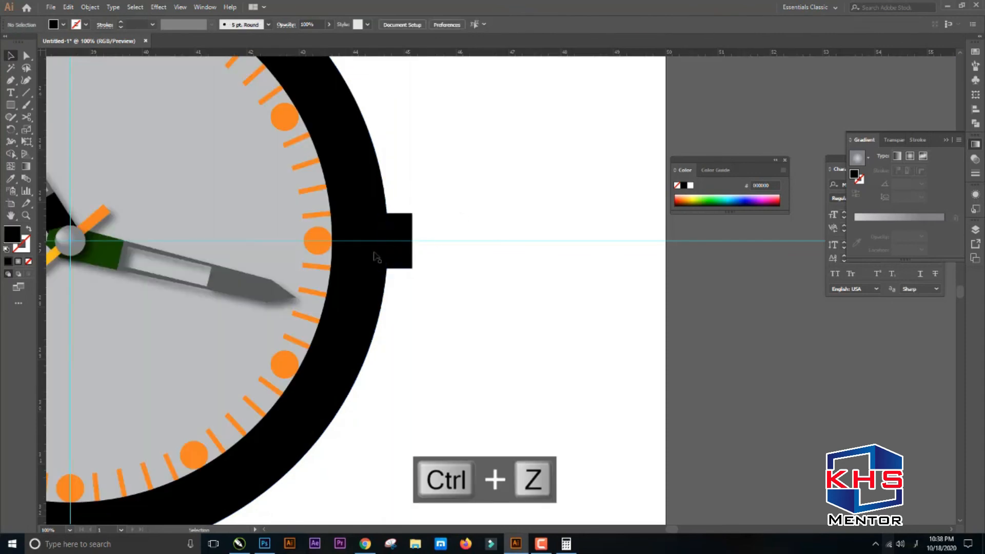
# Align the crown rectangle and the watch case to each other on their vertical centers
pyautogui.keyDown('shift'); pyautogui.click(363, 194); pyautogui.keyUp('shift')
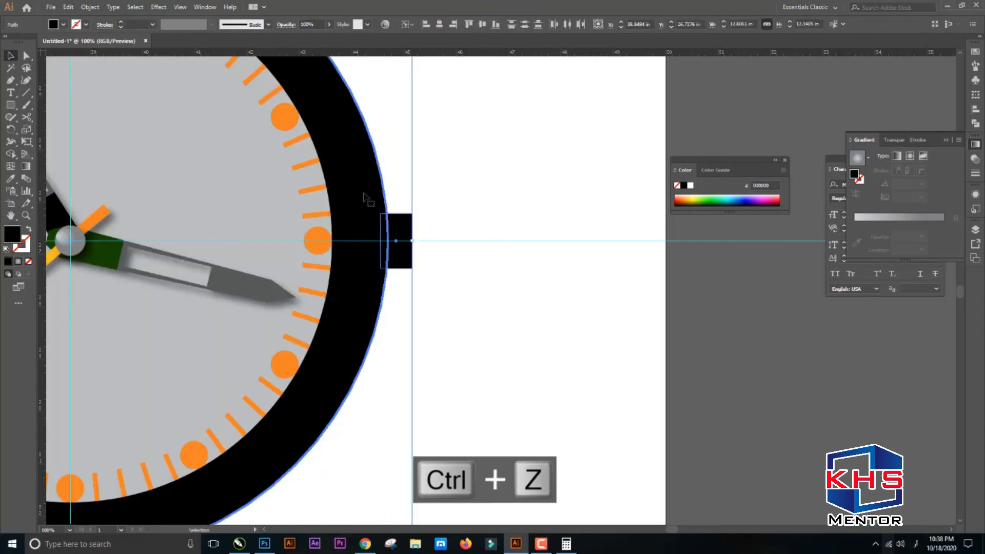
pyautogui.click(483, 25)
pyautogui.click(462, 231)
pyautogui.scroll(-2, 457, 228)
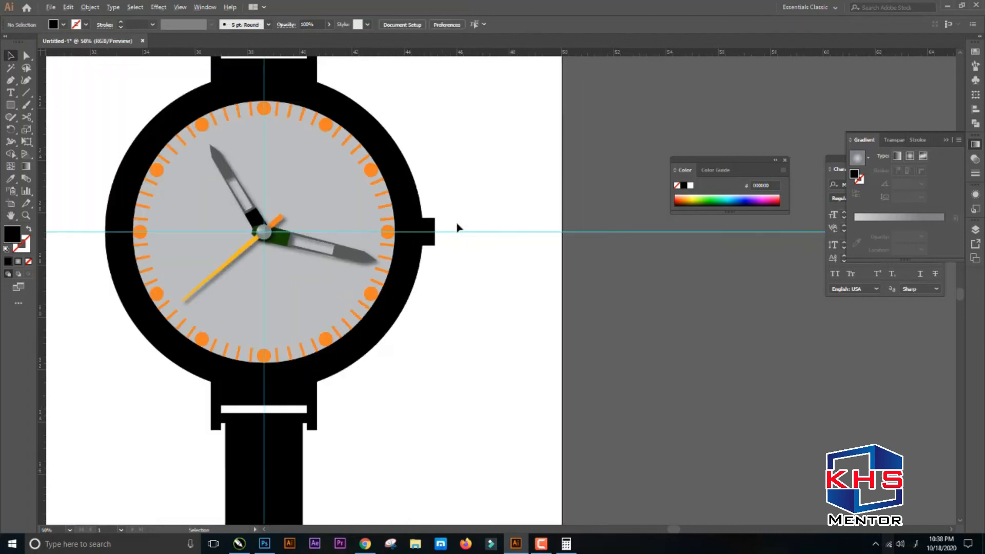
# Recolor the crown rectangle with the light gray sampled from the dial
pyautogui.hotkey('ctrl', 'space')
pyautogui.moveTo(383, 157); pyautogui.dragTo(480, 285)
pyautogui.click(497, 296)
pyautogui.press('o')
pyautogui.press('j')
pyautogui.click(257, 241)
pyautogui.click(509, 295)
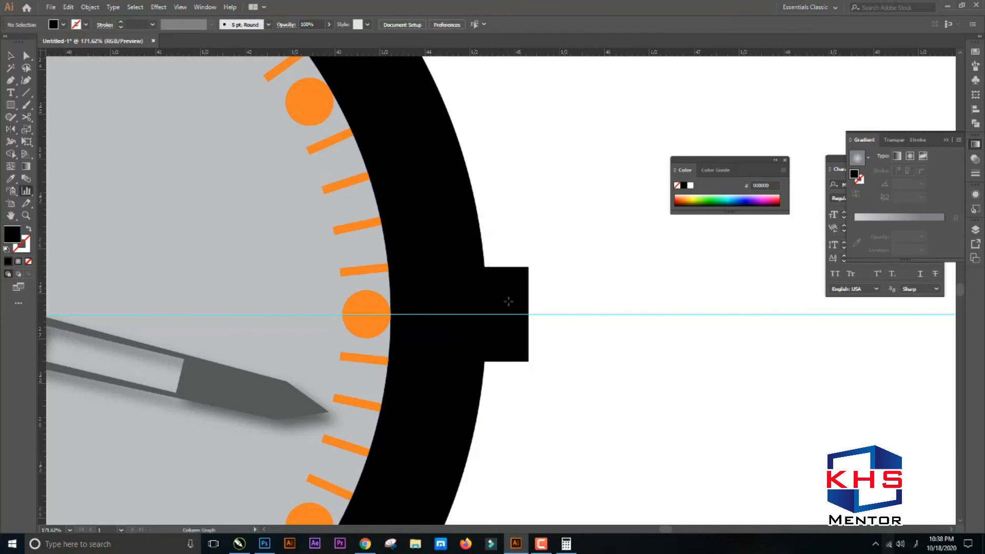
pyautogui.press('v')
pyautogui.click(507, 298)
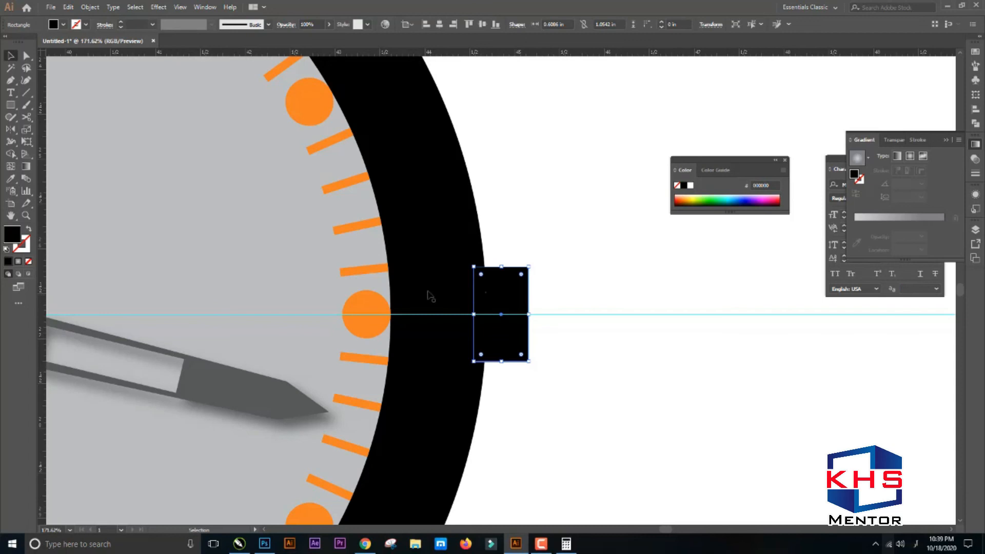
pyautogui.press('i')
pyautogui.click(243, 237)
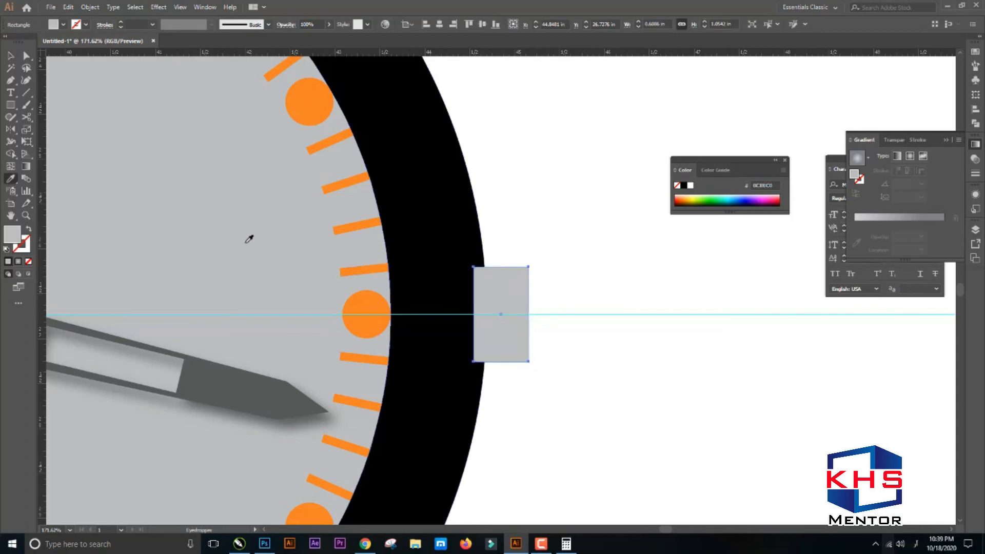
pyautogui.press('v')
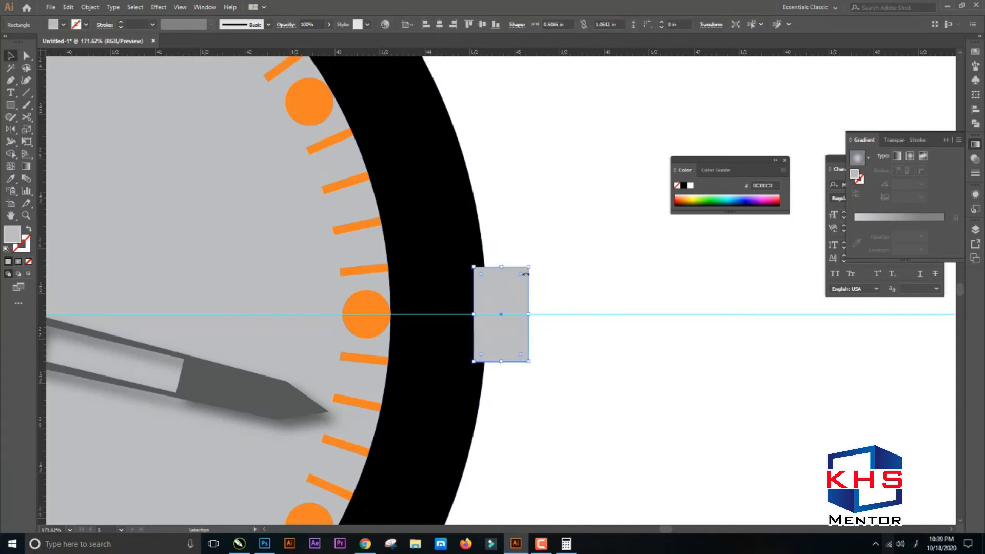
# Give the crown rectangle a 6 pt black outline, color 000000
pyautogui.click(23, 245)
pyautogui.click(120, 21)
pyautogui.click(120, 21)
pyautogui.click(121, 21)
pyautogui.click(120, 21)
pyautogui.click(120, 22)
pyautogui.click(120, 22)
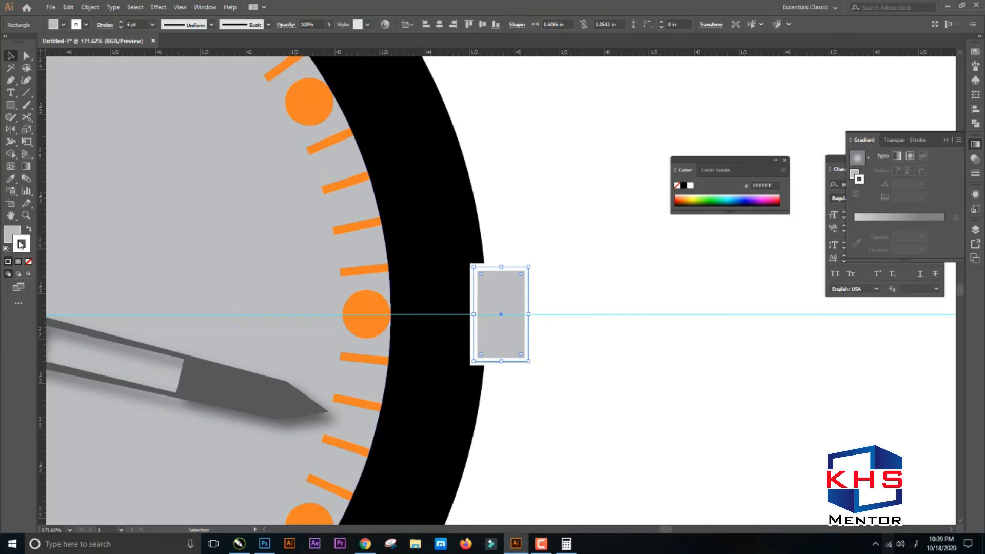
pyautogui.doubleClick(21, 244)
pyautogui.write('000000')
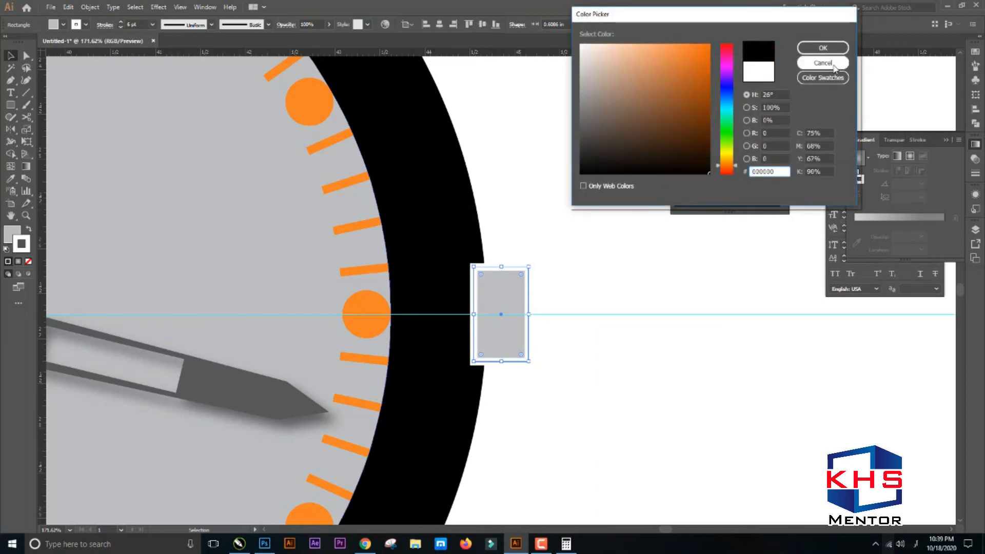
pyautogui.click(823, 47)
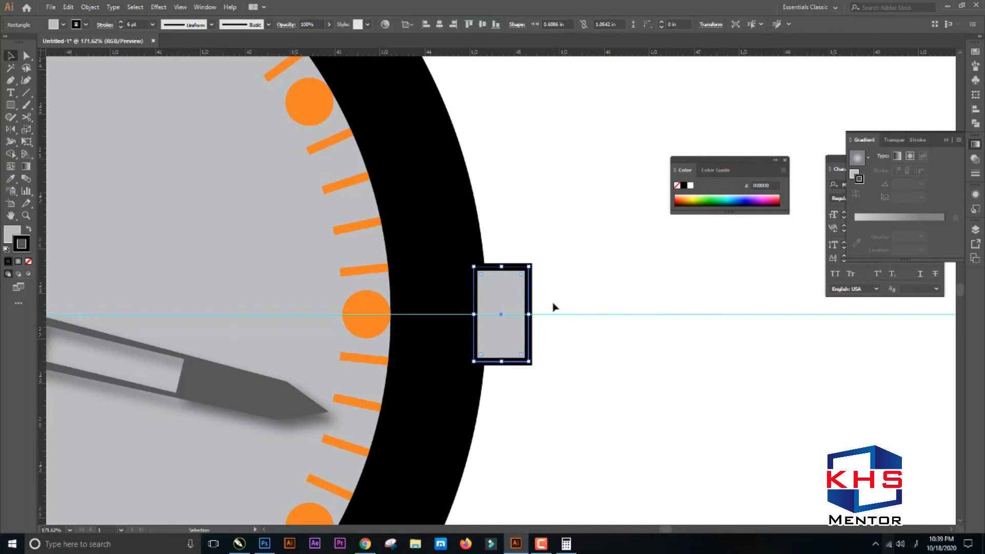
pyautogui.click(573, 294)
# Draw an outlined upright rectangle about 0.31 by 0.89 in over the crown block's outer edge as a cap
pyautogui.hotkey('ctrl', 'space')
pyautogui.moveTo(392, 192); pyautogui.dragTo(617, 385)
pyautogui.press('m')
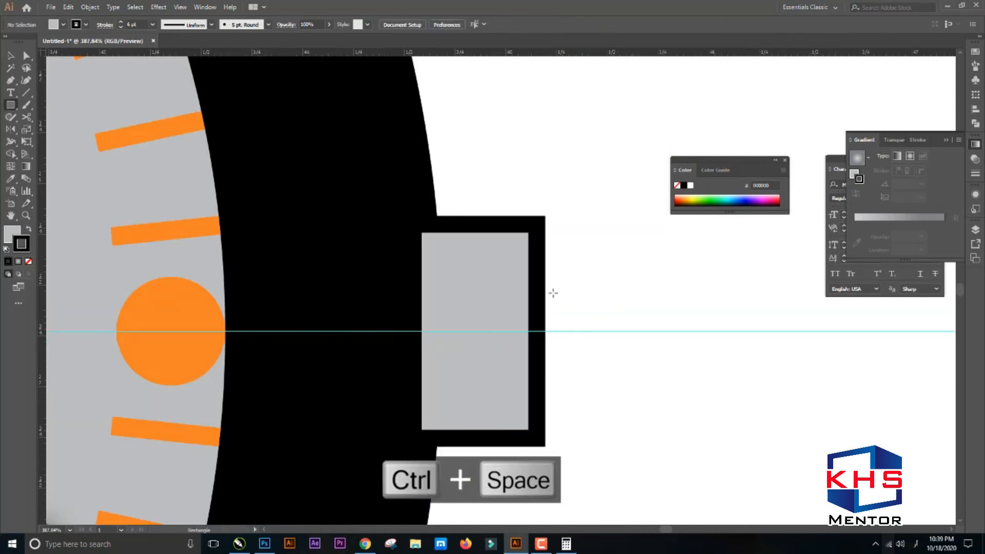
pyautogui.moveTo(533, 238)
pyautogui.mouseDown()
pyautogui.moveTo(641, 402)
pyautogui.moveTo(595, 416)
pyautogui.mouseUp()
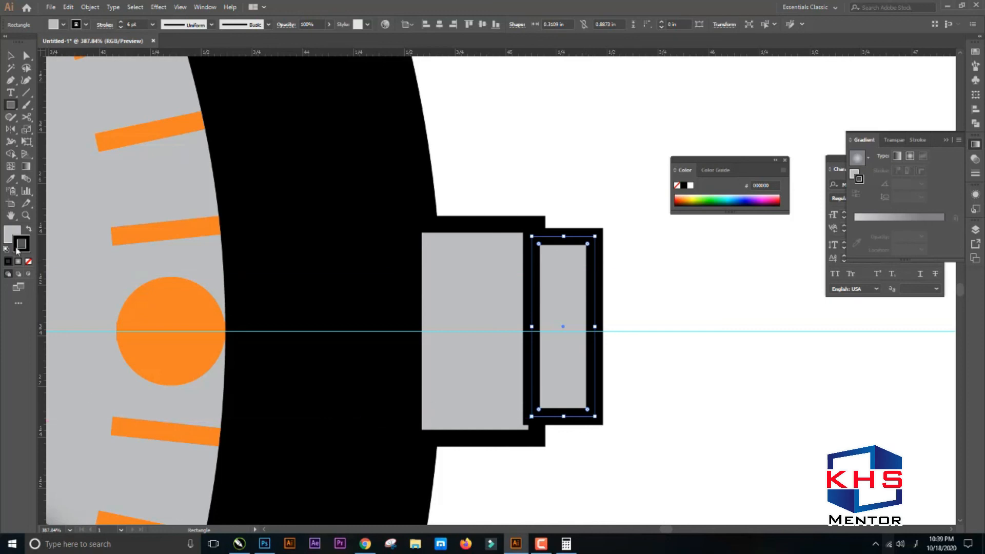
# Add an anchor point to the cap's outer edge at the horizontal guide and move it outward to form a point
pyautogui.click(10, 81)
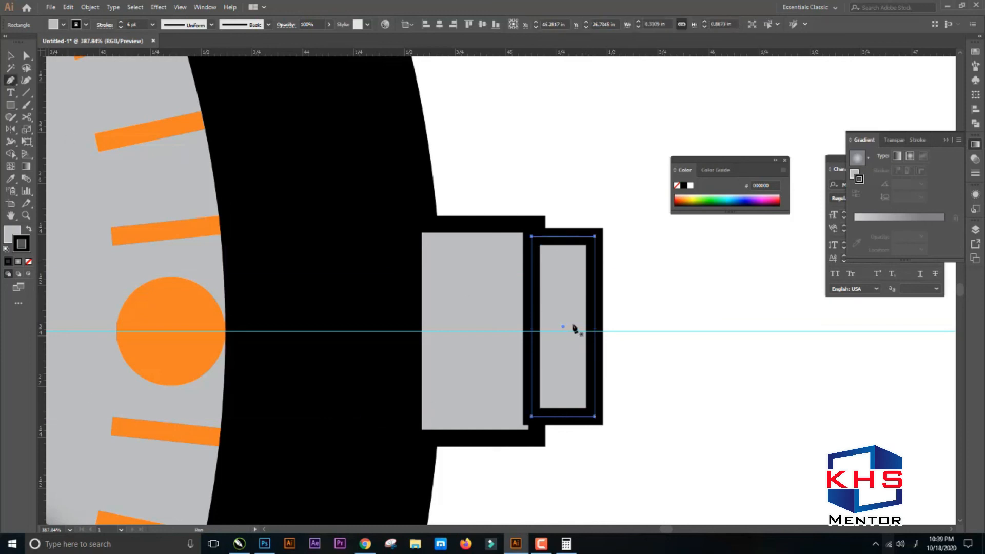
pyautogui.click(594, 331)
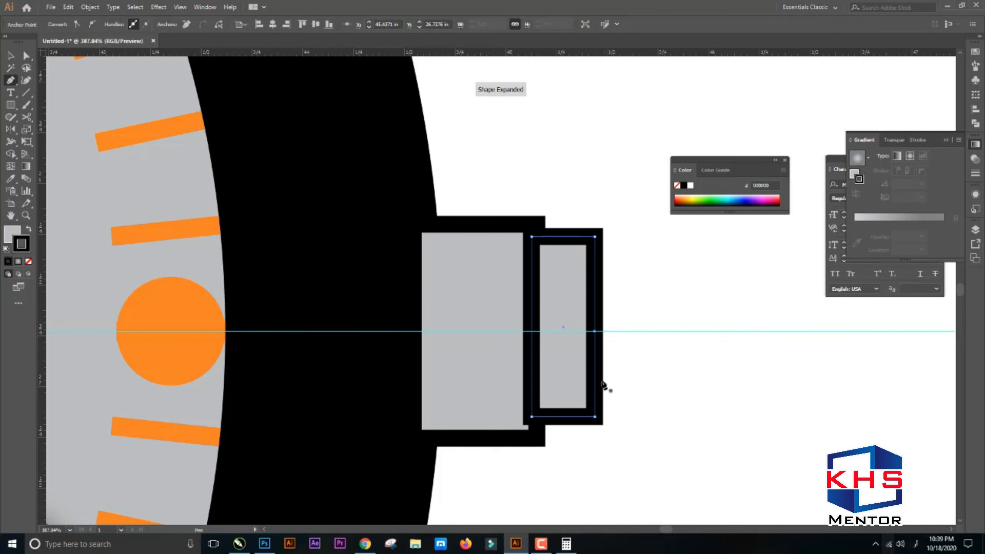
pyautogui.press('a')
pyautogui.moveTo(645, 303); pyautogui.dragTo(582, 350)
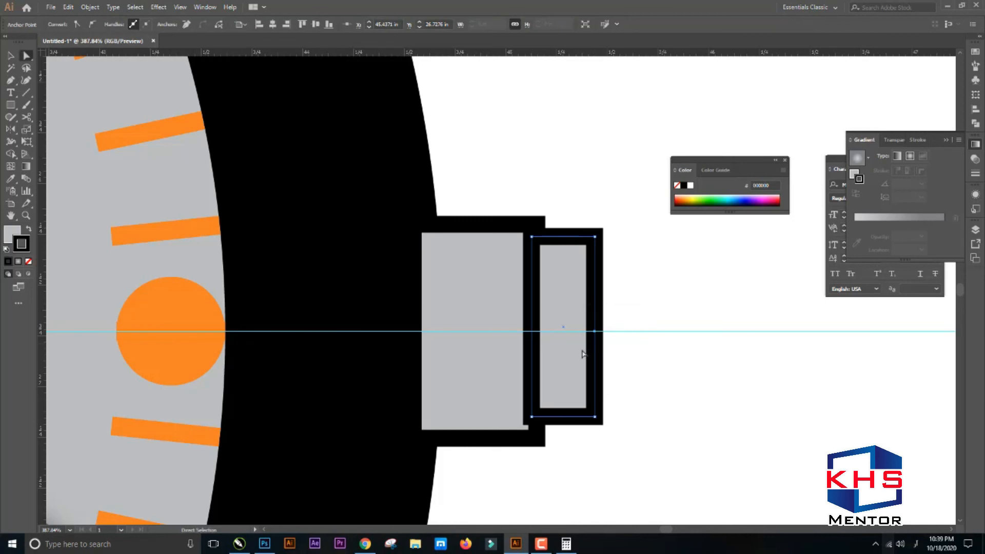
pyautogui.hotkey('shift', 'Right')
pyautogui.hotkey('shift', 'Right')
pyautogui.hotkey('shift', 'Right')
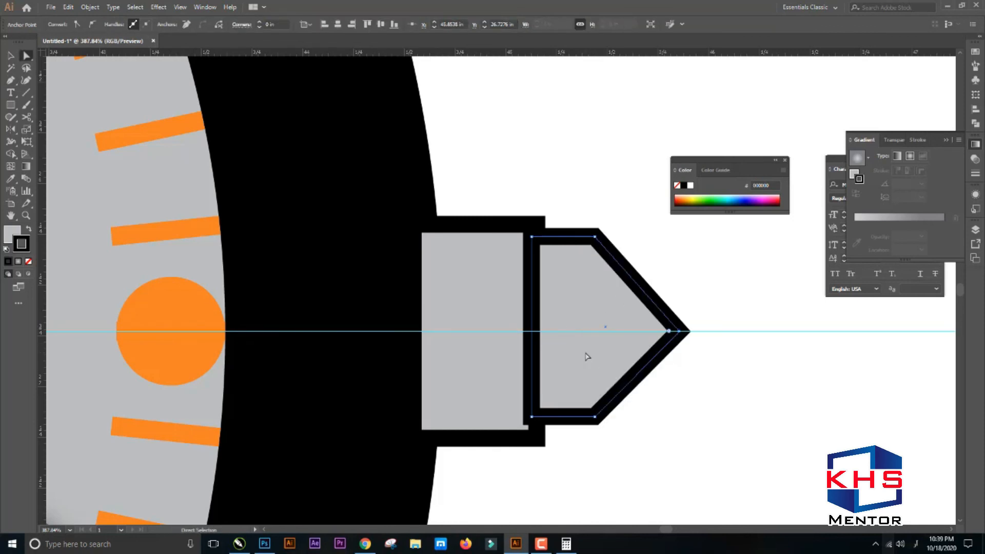
# Draw a rectangle about 0.40 by 1.19 in over the pointed cap and trim off the tip and outer corners with Shape Builder
pyautogui.press('m')
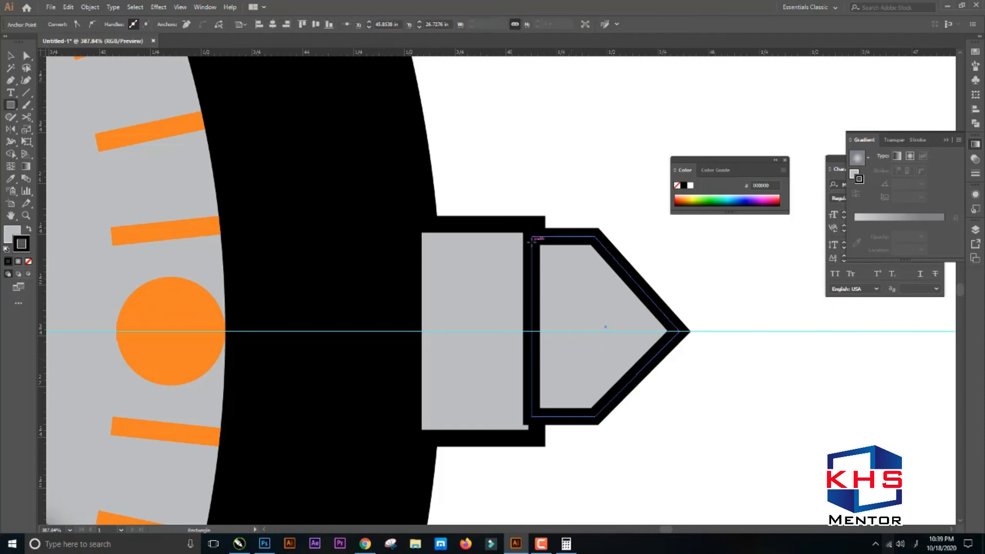
pyautogui.moveTo(543, 209); pyautogui.dragTo(623, 448)
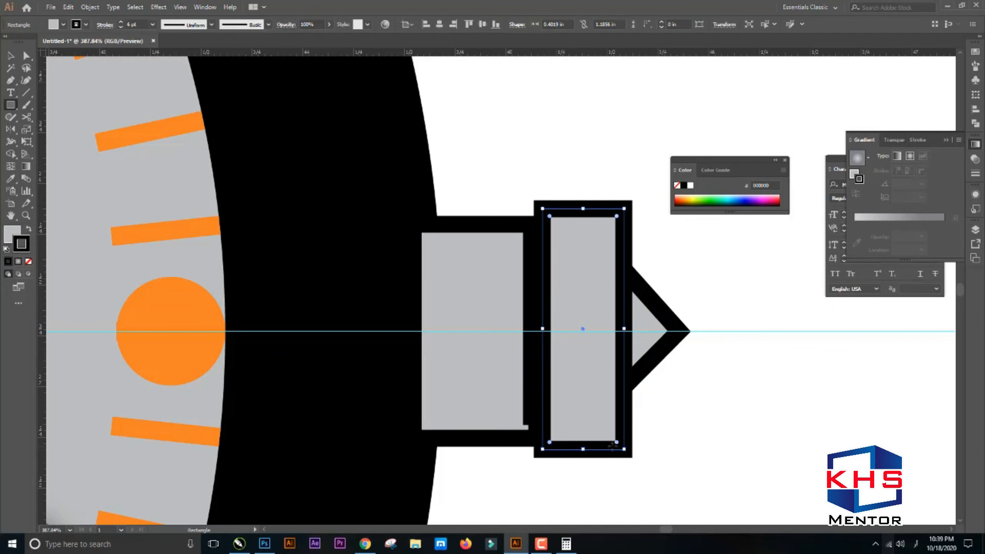
pyautogui.click(9, 155)
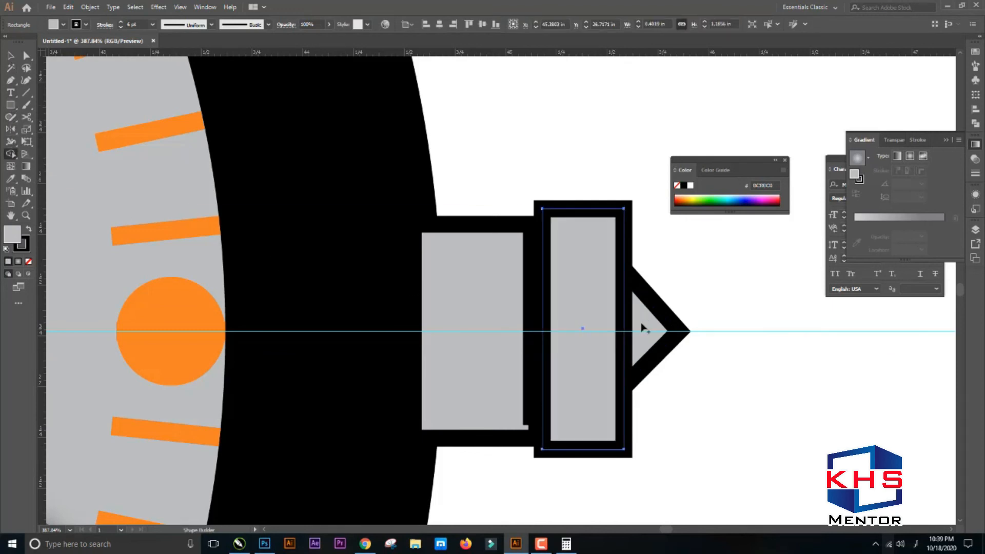
pyautogui.moveTo(722, 242); pyautogui.dragTo(608, 354)
pyautogui.press('v')
pyautogui.click(10, 154)
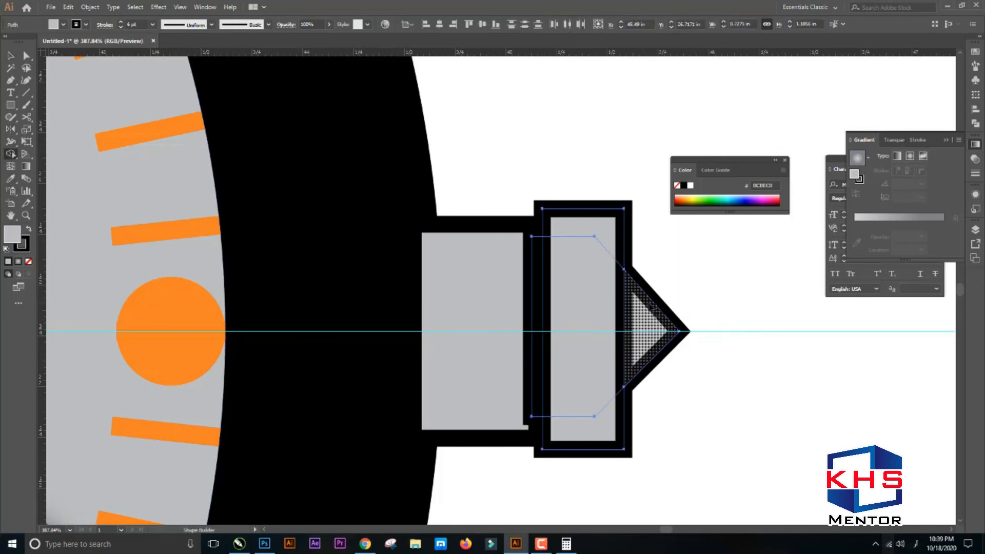
pyautogui.hotkey('ctrl', 'z')
pyautogui.keyDown('alt'); pyautogui.click(650, 319); pyautogui.keyUp('alt')
pyautogui.keyDown('alt'); pyautogui.click(623, 234); pyautogui.keyUp('alt')
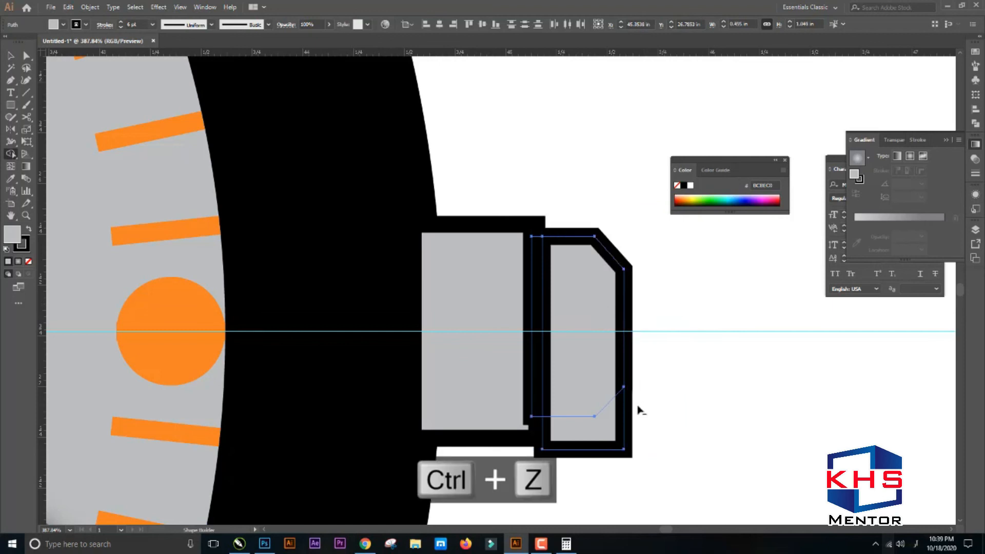
pyautogui.keyDown('alt'); pyautogui.click(616, 426); pyautogui.keyUp('alt')
# Delete the leftover piece of the trimmed cap and tuck the cap behind the crown block, brought to the front
pyautogui.press('v')
pyautogui.click(664, 338)
pyautogui.moveTo(585, 301); pyautogui.dragTo(579, 328)
pyautogui.press('Delete')
pyautogui.click(487, 272)
pyautogui.hotkey('ctrl', 'shift', ']')
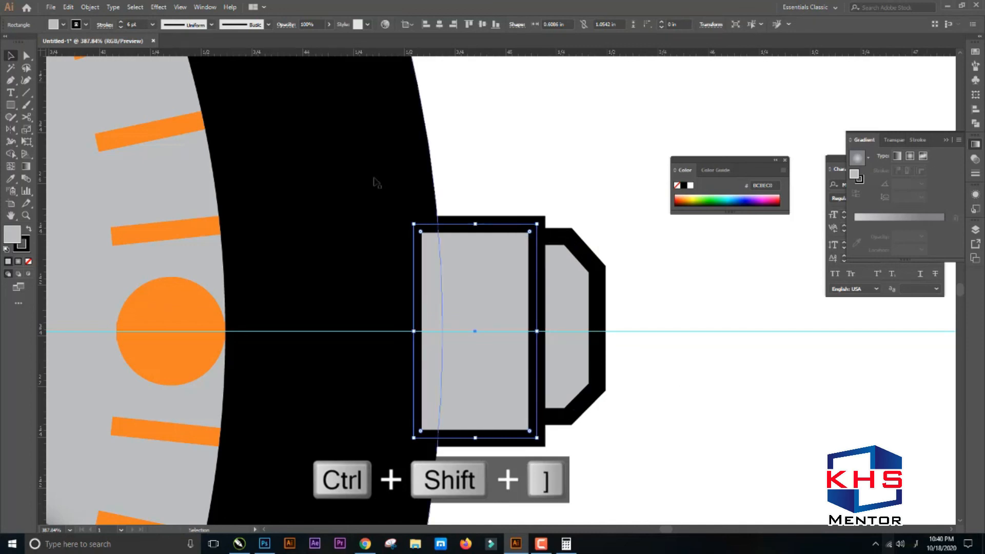
pyautogui.click(441, 161)
# Shorten the crown by moving the block's outer edge and the cap toward the case, leaving the block about 0.43 in wide
pyautogui.scroll(-2, 495, 285)
pyautogui.scroll(-5, 495, 285)
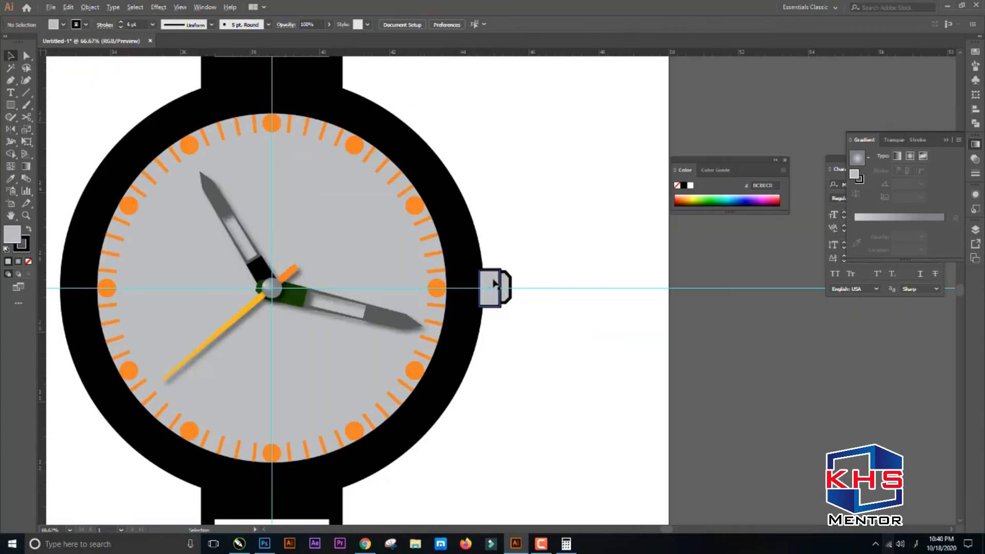
pyautogui.hotkey('ctrl', 'space')
pyautogui.moveTo(579, 214); pyautogui.dragTo(474, 405)
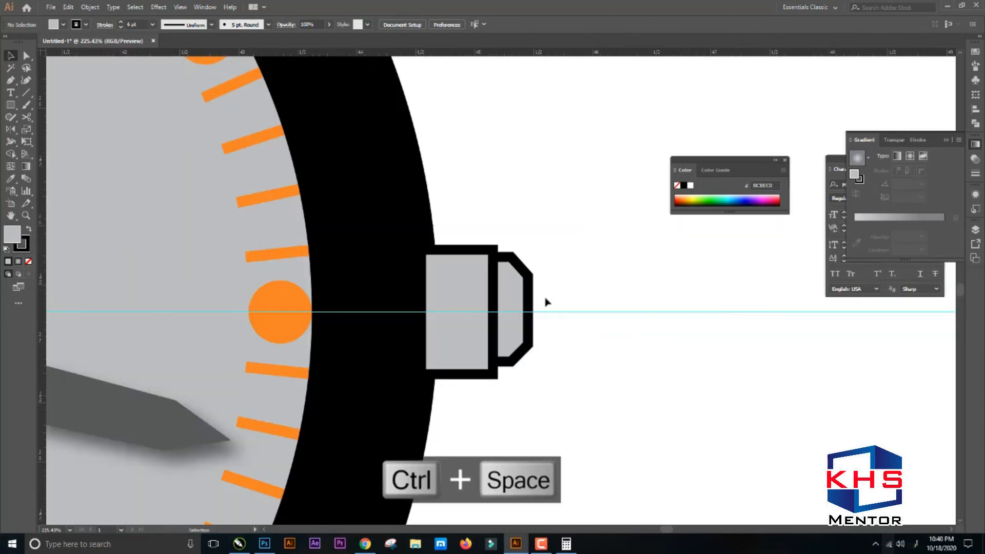
pyautogui.moveTo(576, 260); pyautogui.dragTo(498, 311)
pyautogui.click(549, 347)
# Draw a horizontal black line about 0.42 in long across the upper part of the crown block with the Pen tool
pyautogui.hotkey('ctrl', 'space')
pyautogui.moveTo(466, 264); pyautogui.dragTo(569, 422)
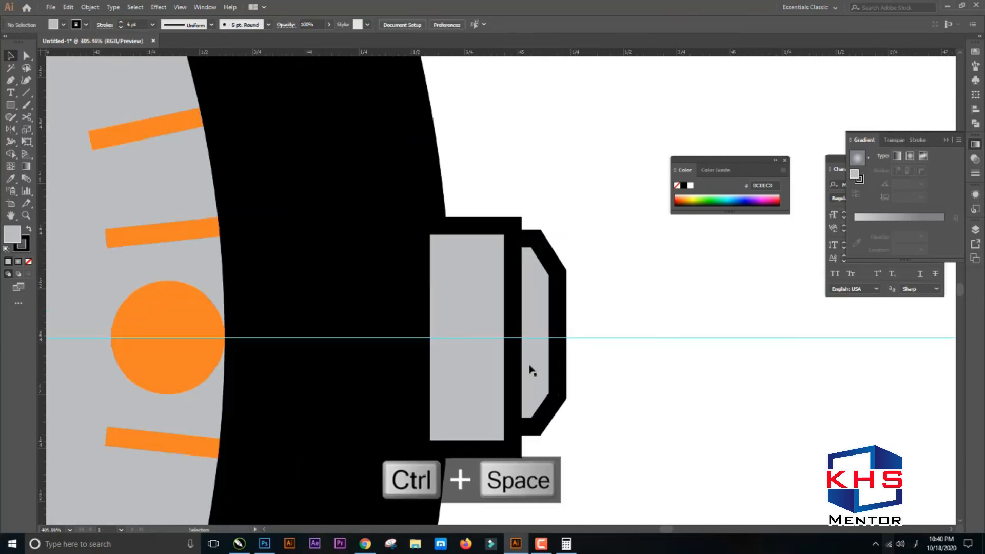
pyautogui.click(482, 277)
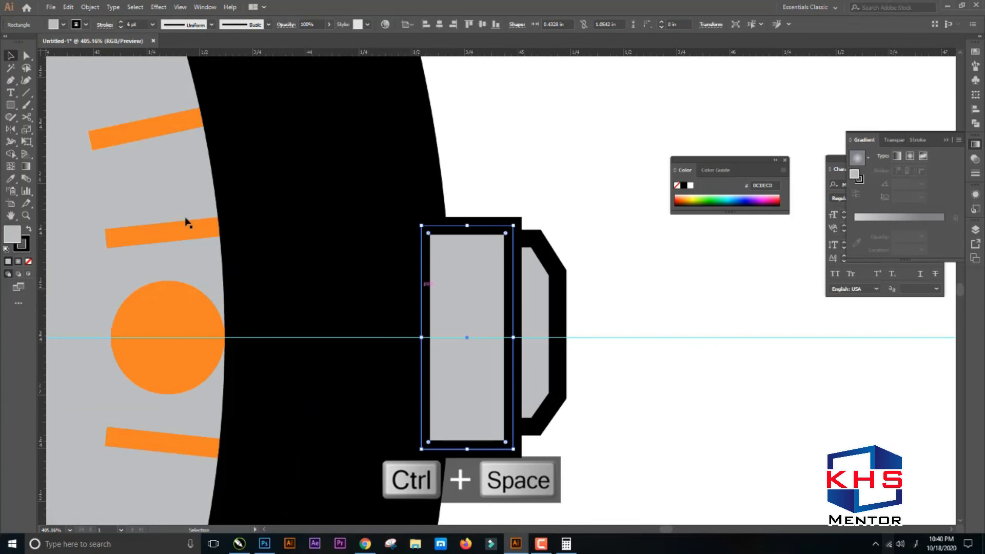
pyautogui.click(10, 80)
pyautogui.click(424, 260)
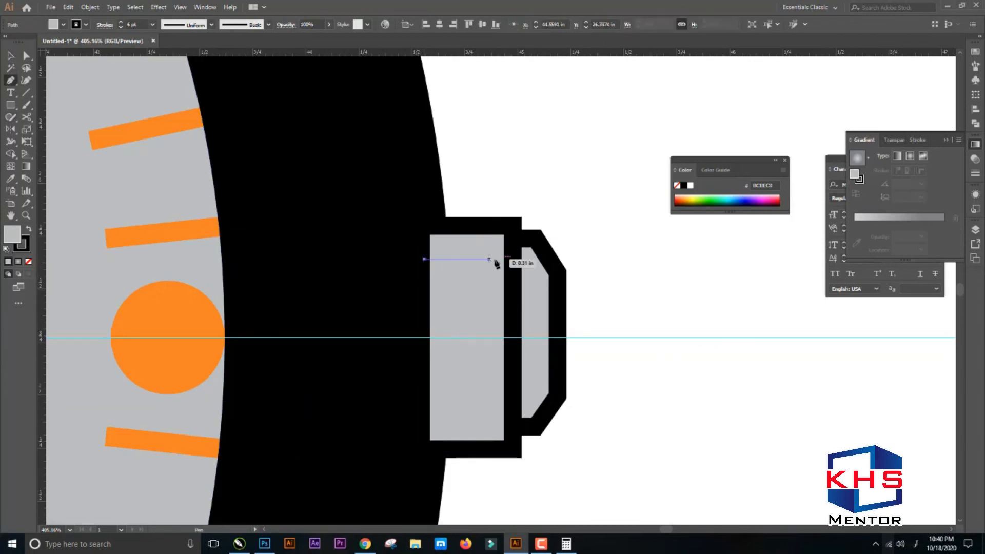
pyautogui.click(513, 259)
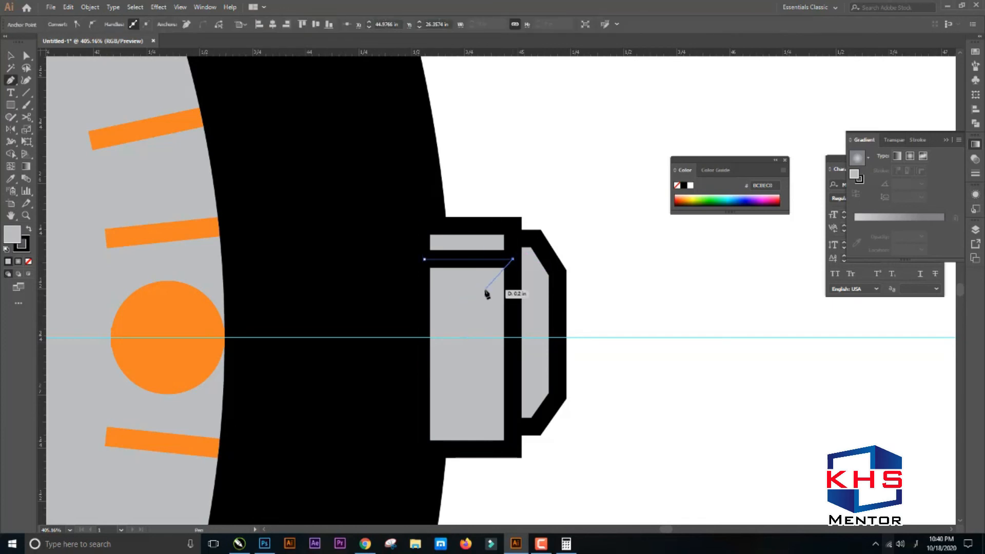
pyautogui.press('v')
# Copy the line a short distance below itself and repeat the copy three times to form evenly spaced crown ridges
pyautogui.moveTo(471, 260); pyautogui.dragTo(477, 303)
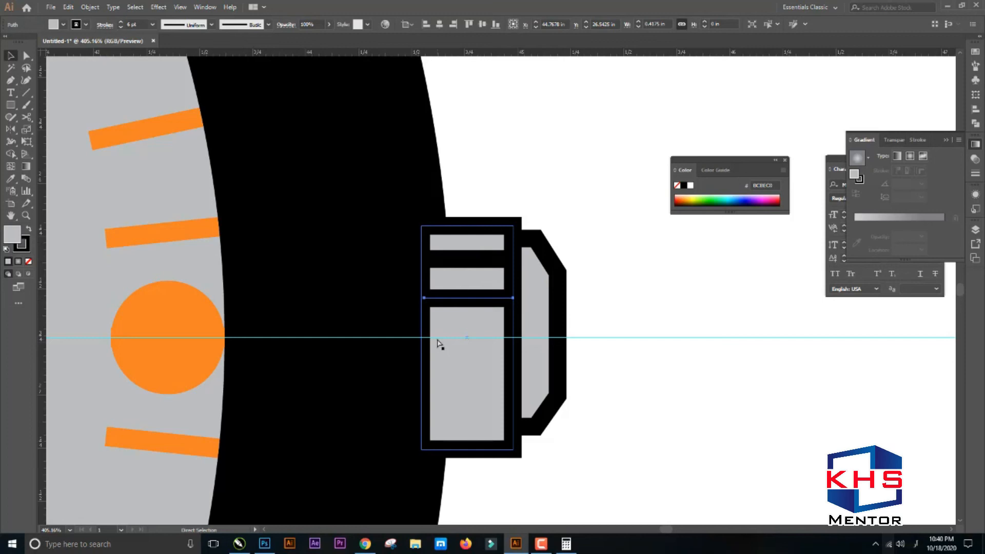
pyautogui.hotkey('ctrl', 'd')
pyautogui.hotkey('ctrl', 'd')
pyautogui.hotkey('ctrl', 'd')
pyautogui.scroll(-4, 438, 334)
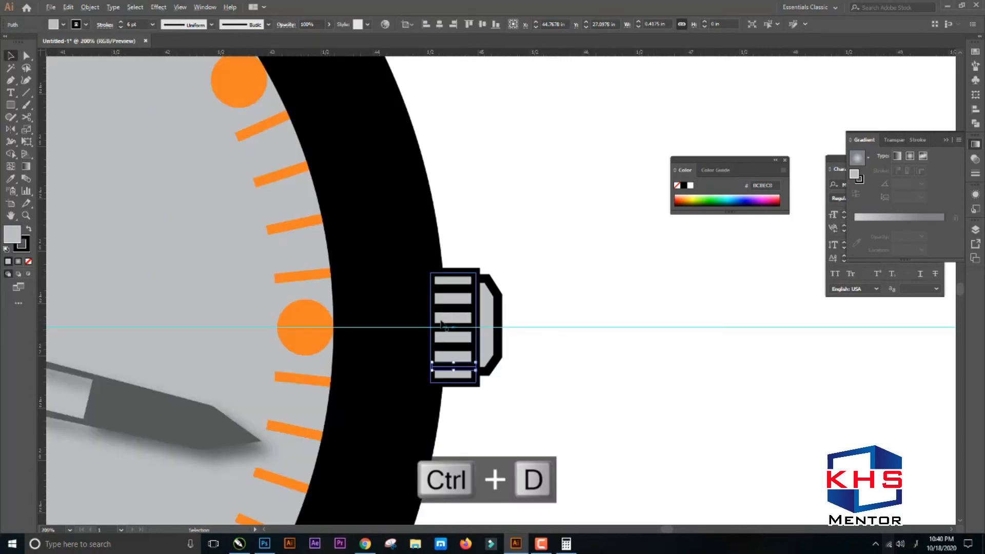
pyautogui.scroll(-7, 442, 324)
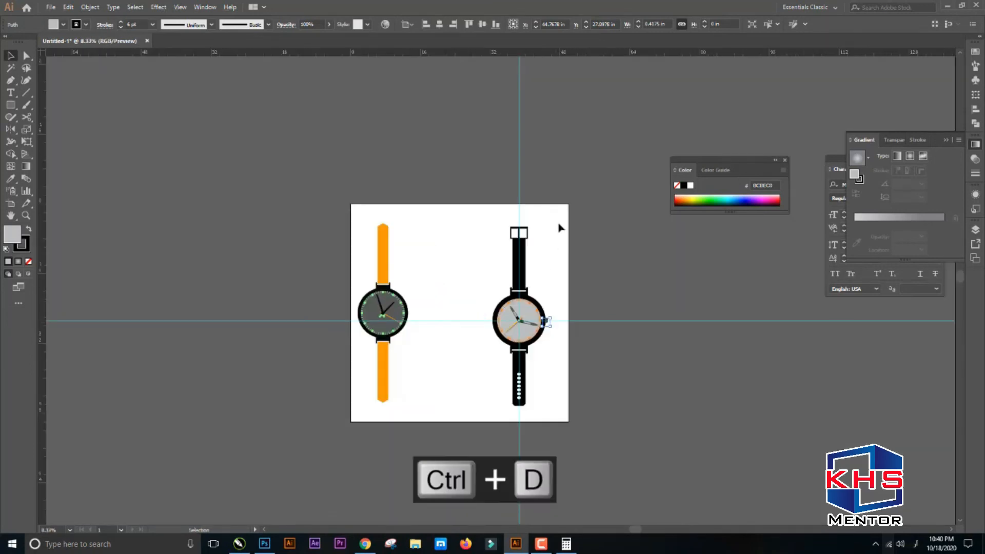